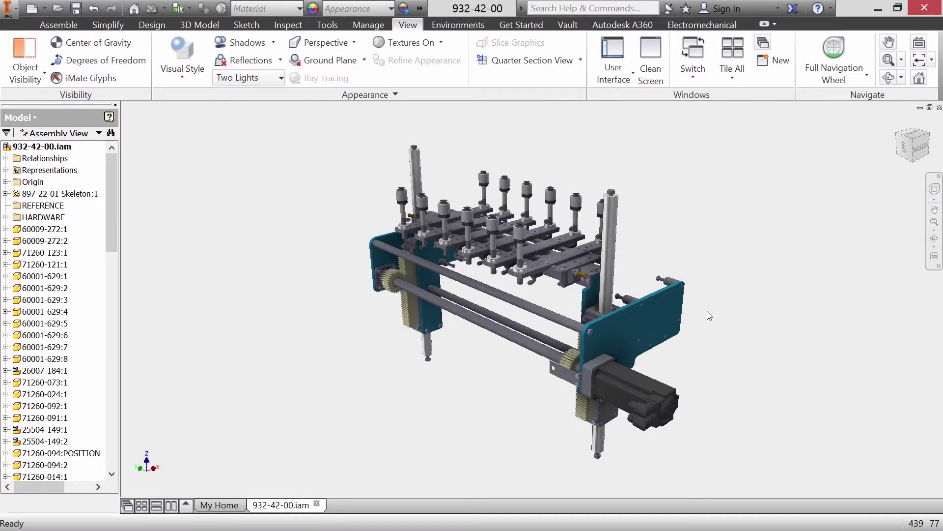
Zoom the Inventor assembly view in on the motor with Zoom Window.
key("ctrl+shift+w")
left_click_drag(617, 369, 604, 359)
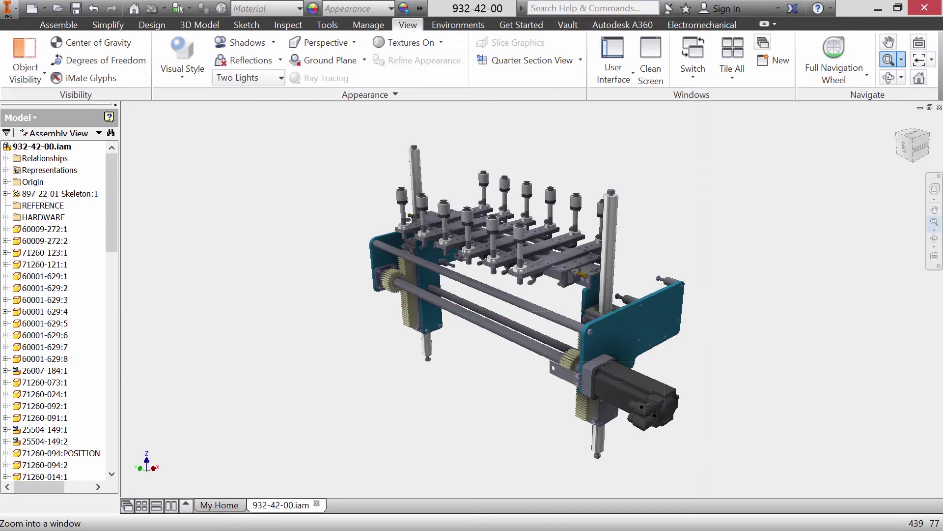
left_click_drag(656, 425, 657, 426)
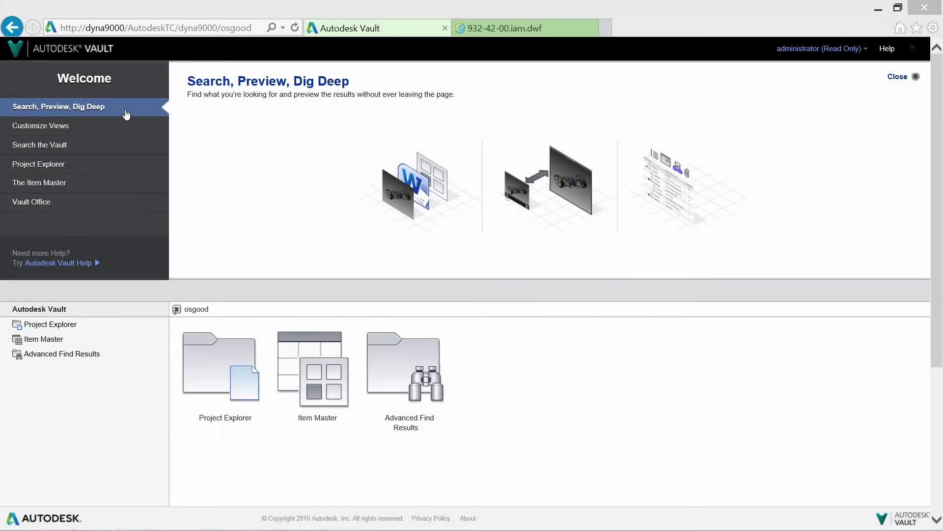
Browse the Customize Views, Search the Vault, Item Master and Vault Office topics, then close Welcome.
left_click(95, 127)
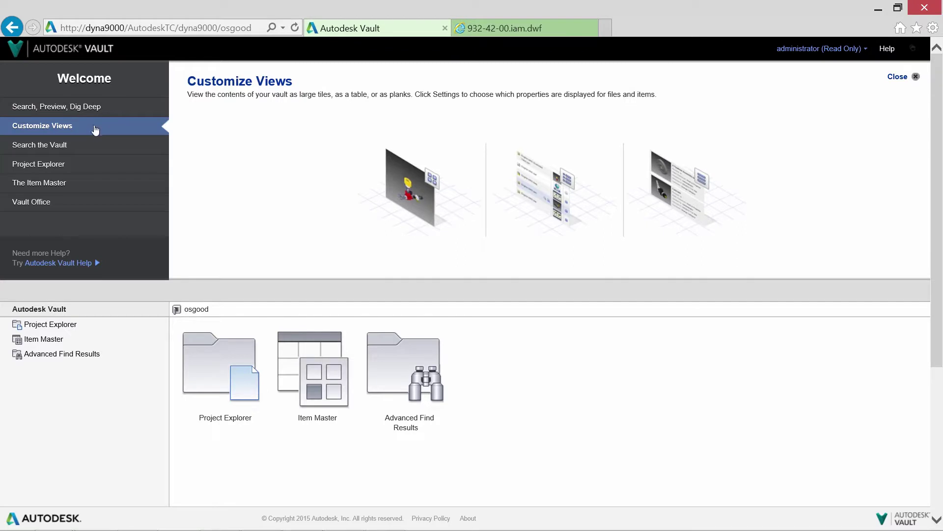
left_click(74, 146)
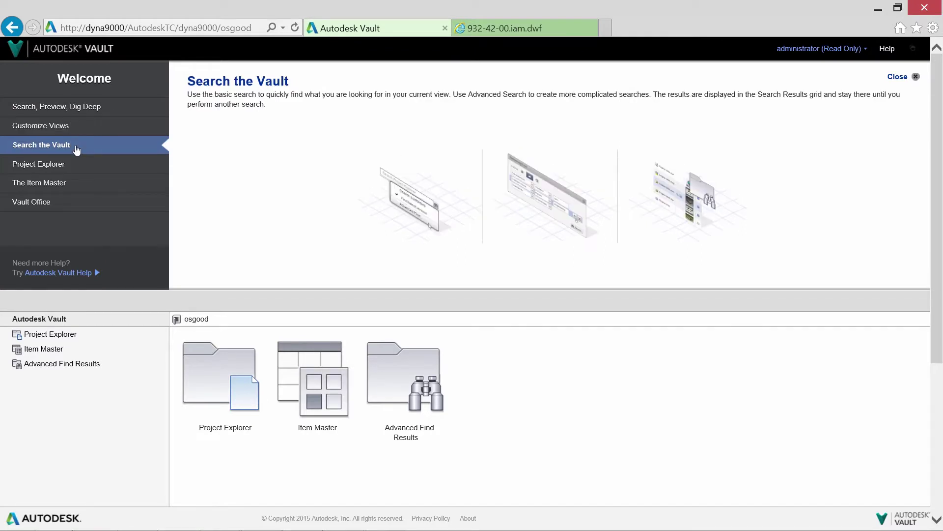
left_click(65, 186)
left_click(66, 206)
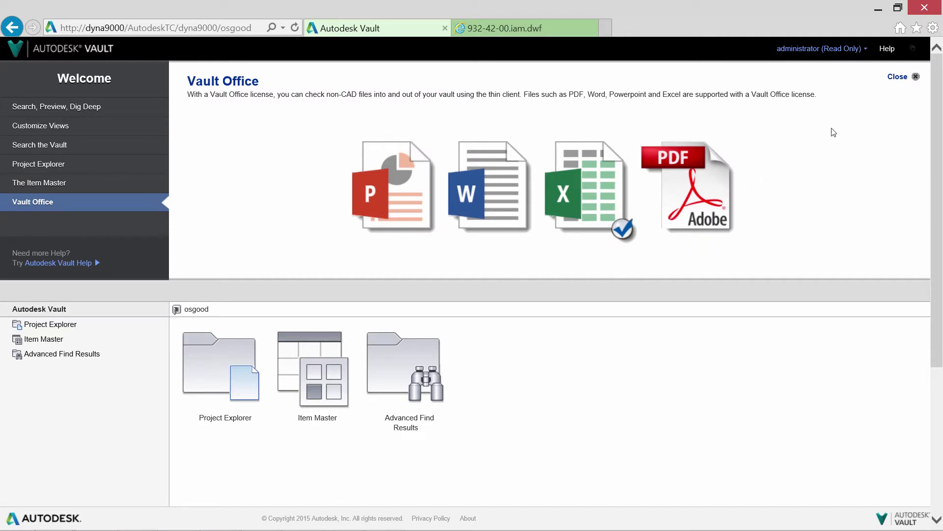
left_click(899, 77)
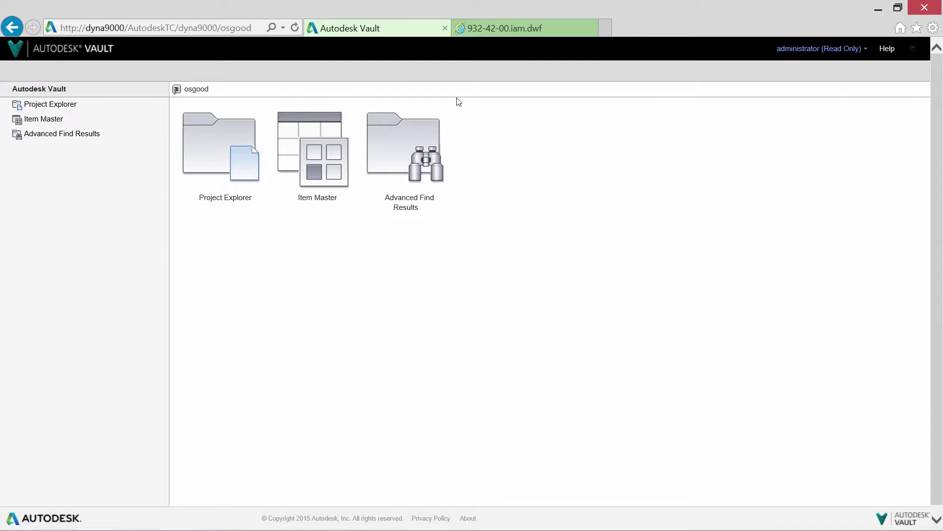
Search Project Explorer for ALLEN and open 50003-217.ipt's details from the card view.
left_click(222, 138)
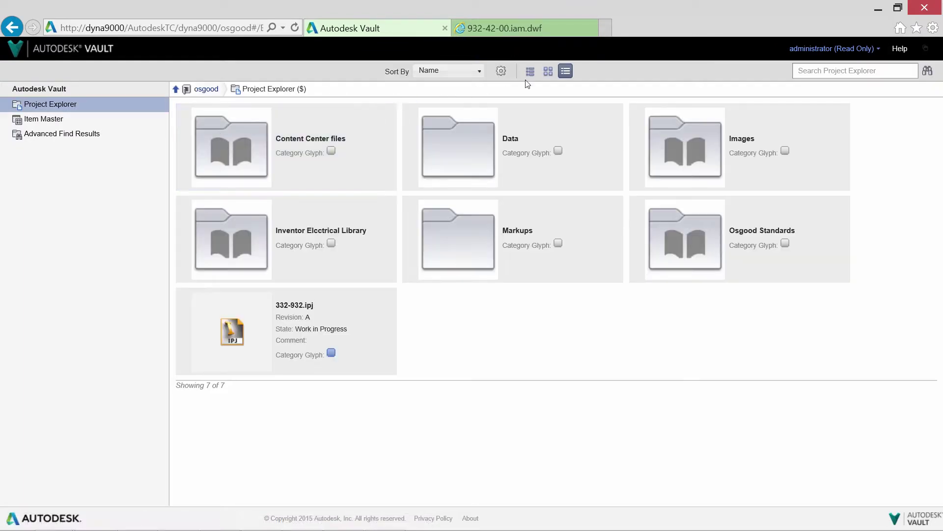
left_click(530, 71)
left_click(801, 72)
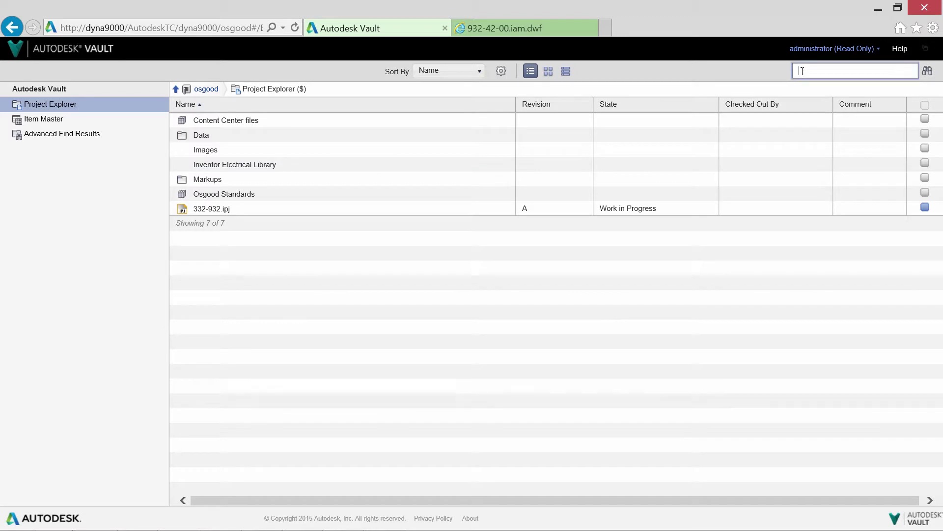
type("ALLEN")
key("Return")
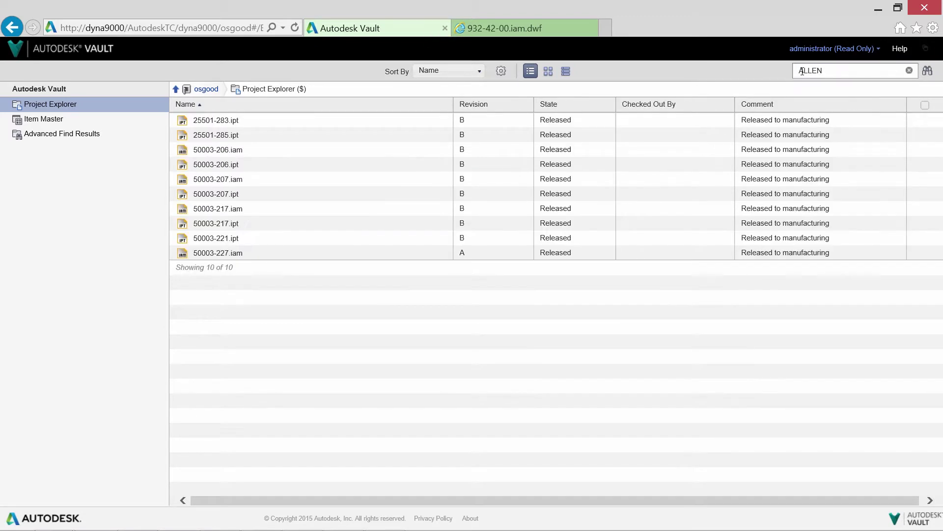
left_click(565, 72)
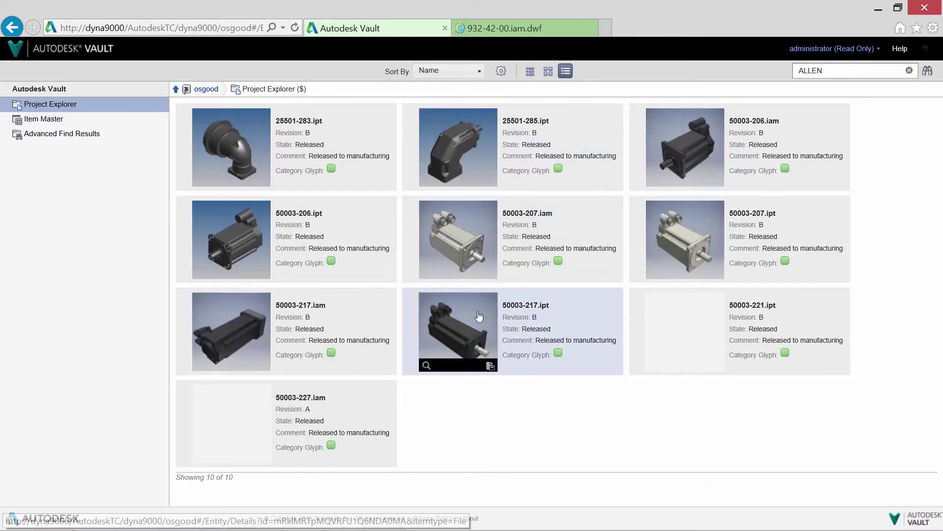
left_click(479, 316)
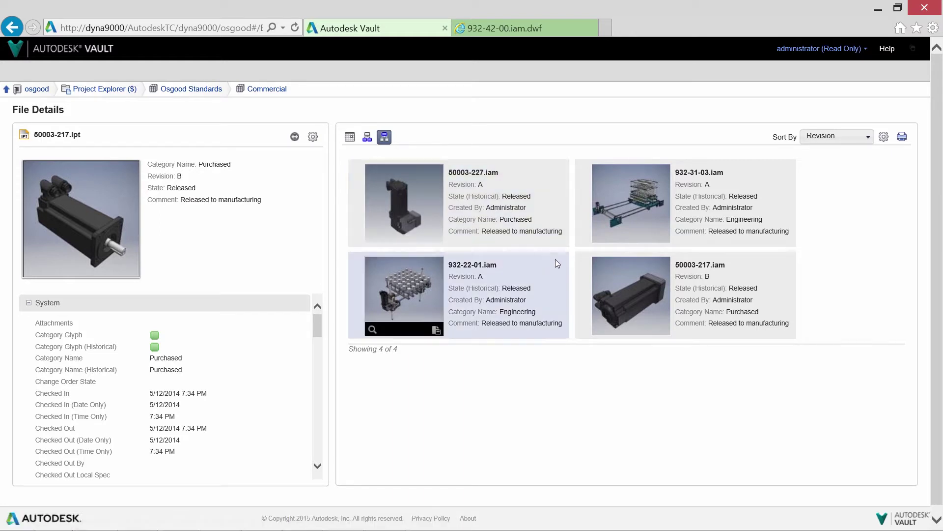
Review 50003-217.iam's History, Uses and Where Used, then open 932-42-00.iam in 3D preview.
left_click(613, 285)
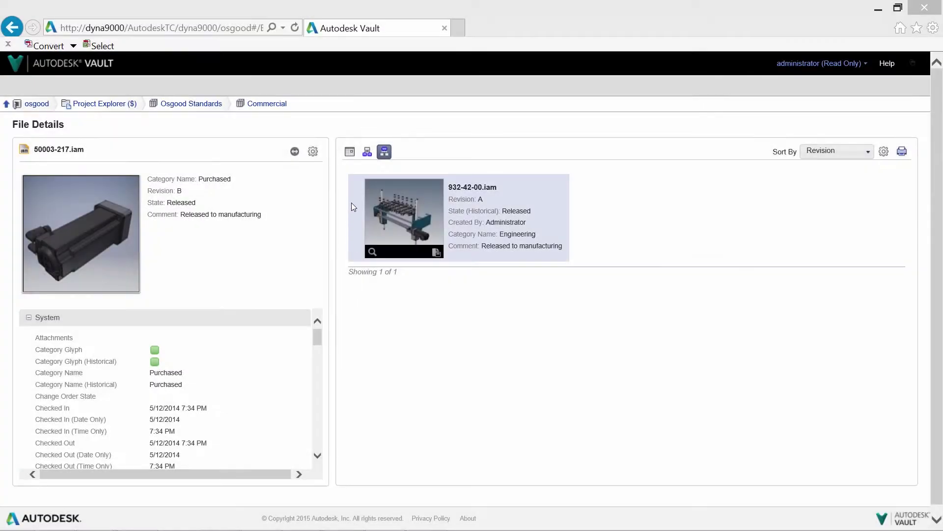
left_click(350, 154)
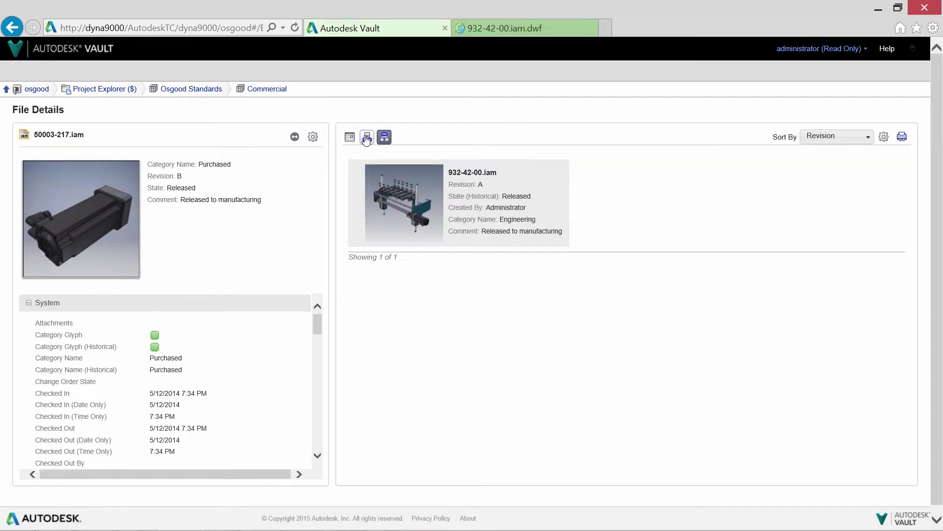
left_click(366, 139)
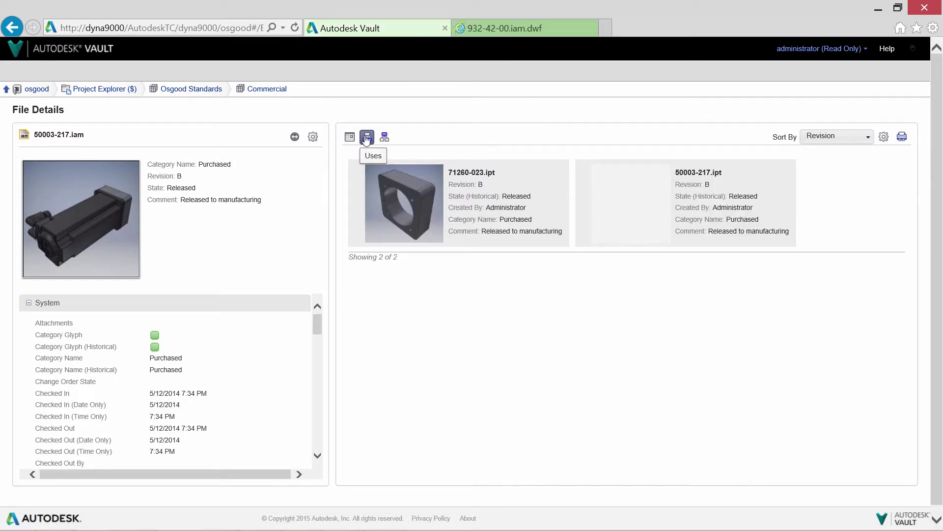
left_click(383, 138)
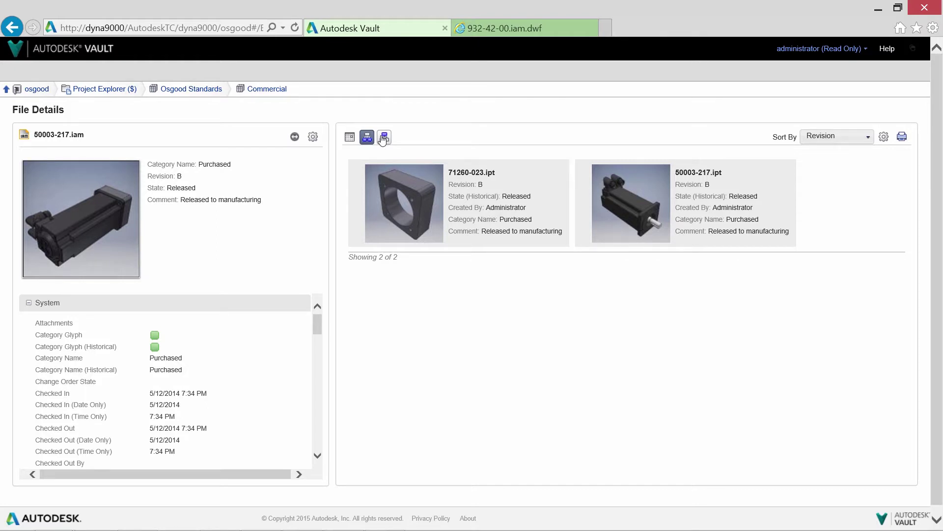
left_click(384, 139)
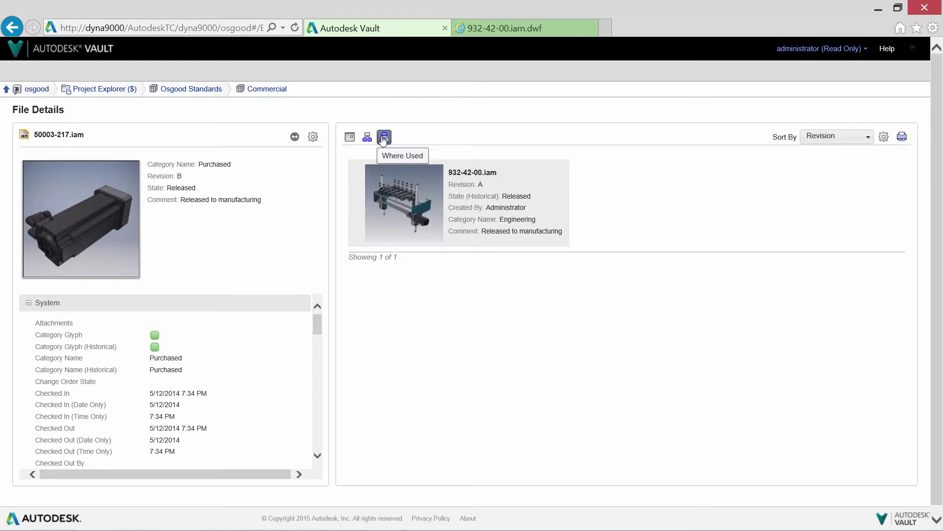
left_click(395, 194)
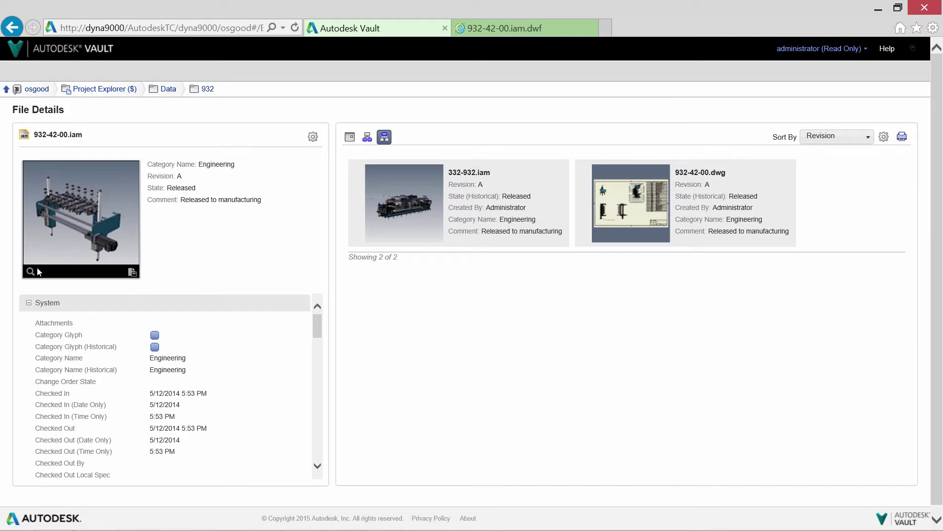
left_click(30, 271)
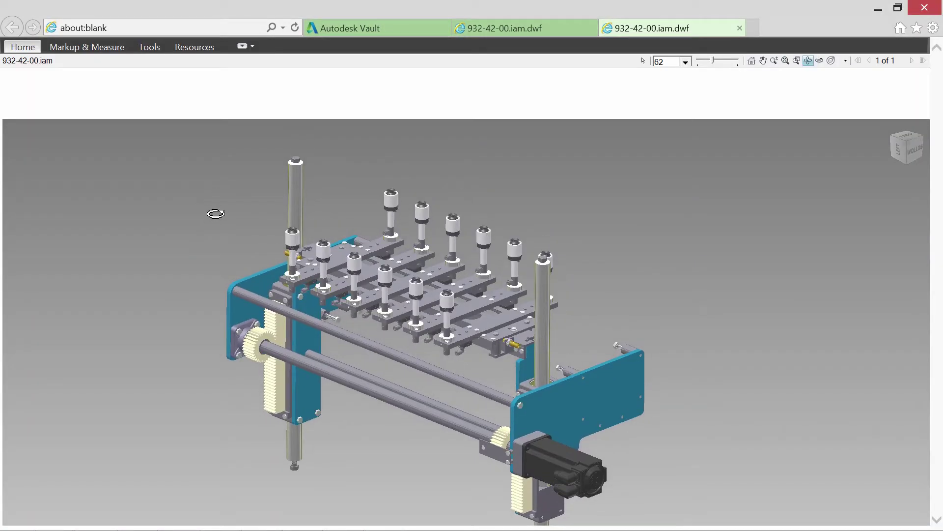
Add a two-line 'Mount Vertically' callout pointing at the motor.
left_click_drag(216, 213, 393, 270)
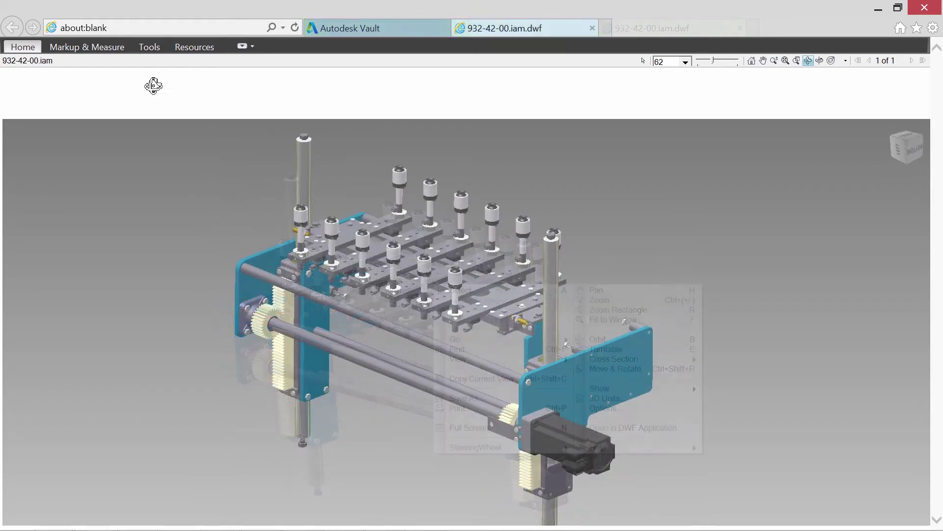
left_click(87, 47)
left_click(352, 63)
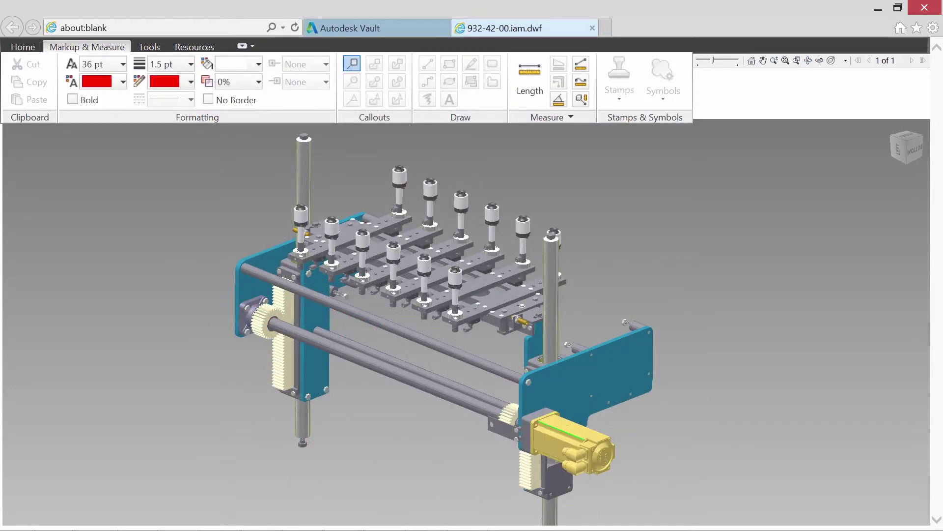
left_click_drag(574, 434, 677, 281)
type("Mount")
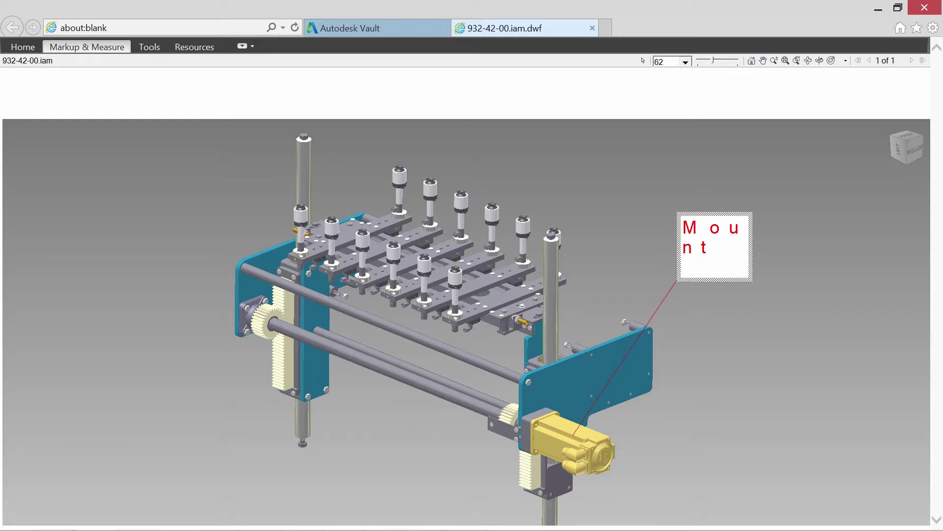
key("Return")
type("Vertically")
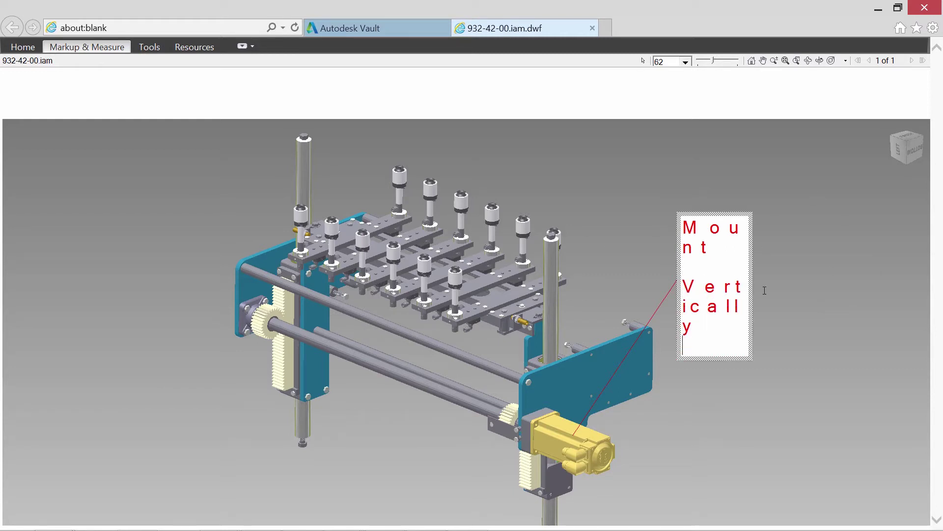
left_click(764, 290)
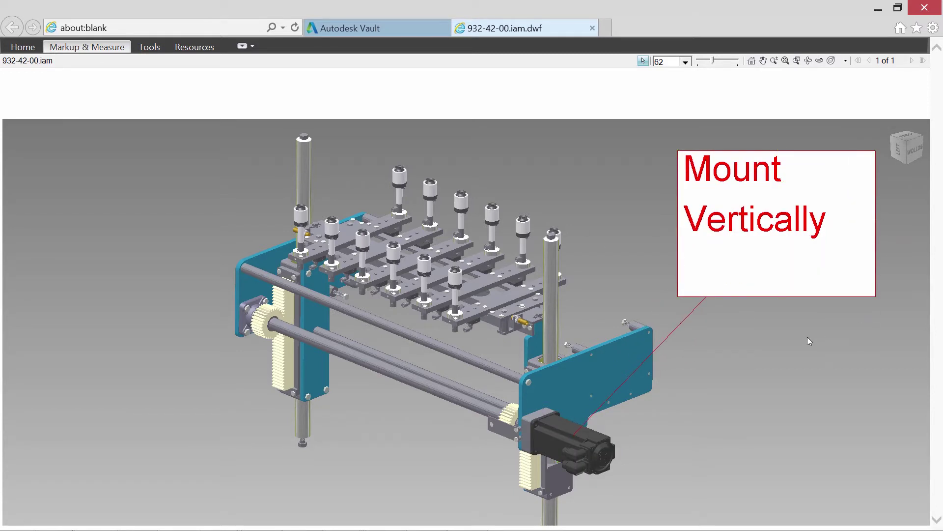
Save the marked-up assembly to the Desktop as 932-42-00.iam[1].
left_click(22, 47)
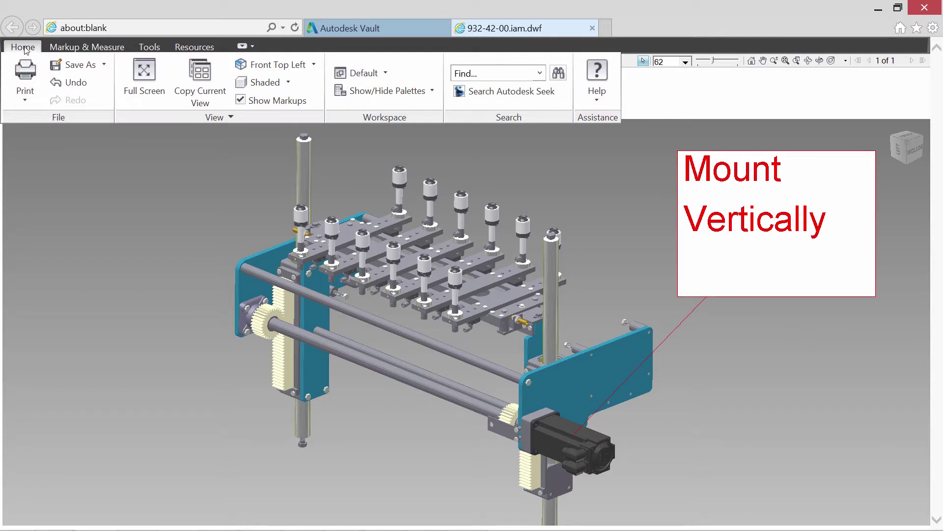
left_click(72, 64)
left_click(53, 108)
left_click(374, 278)
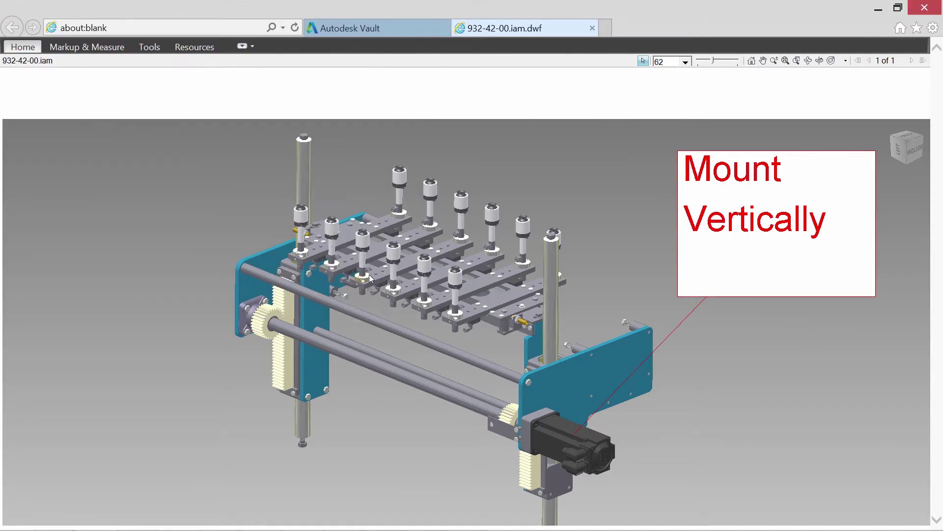
Upload 932-42-00.iam[1] from the Desktop into the Markups folder.
left_click(380, 28)
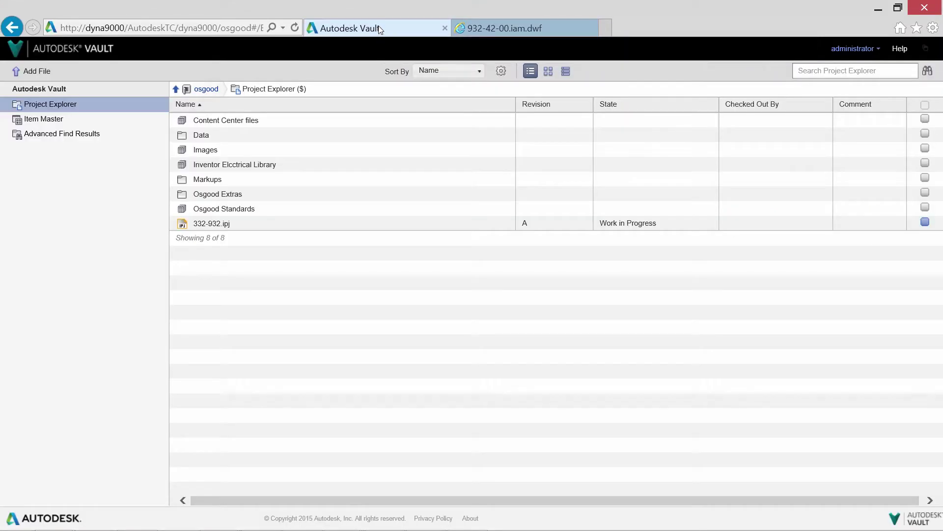
left_click(208, 179)
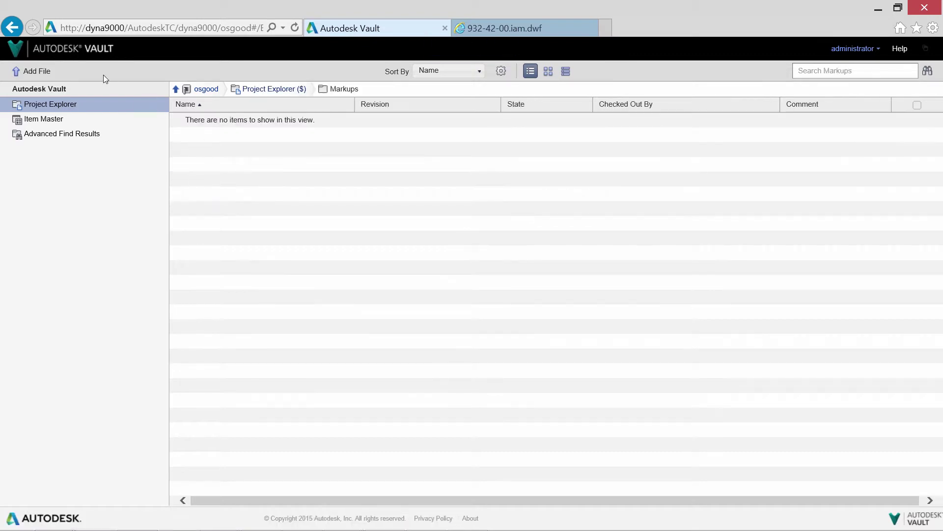
left_click(37, 71)
left_click_drag(460, 110, 464, 256)
double_click(221, 135)
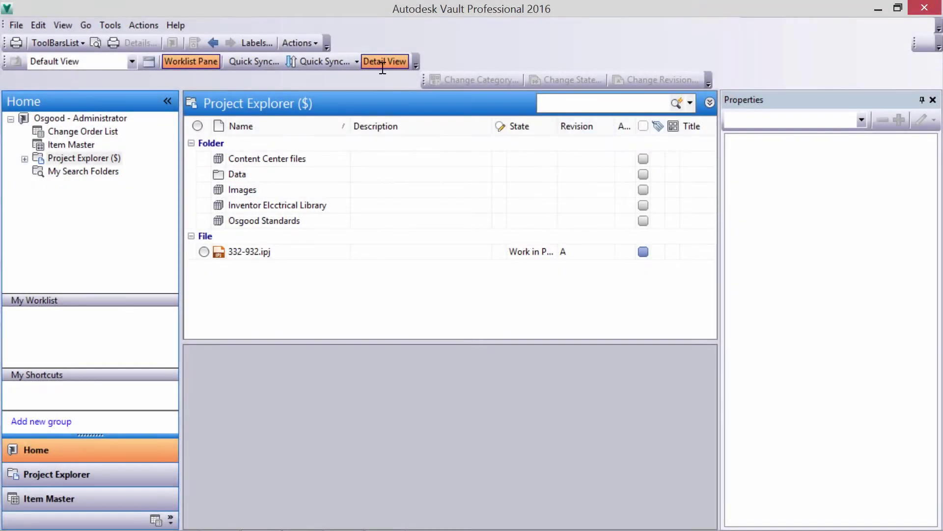
Search for 71260-122, set its Keywords property to PLATE, then clear the search.
type("71260-")
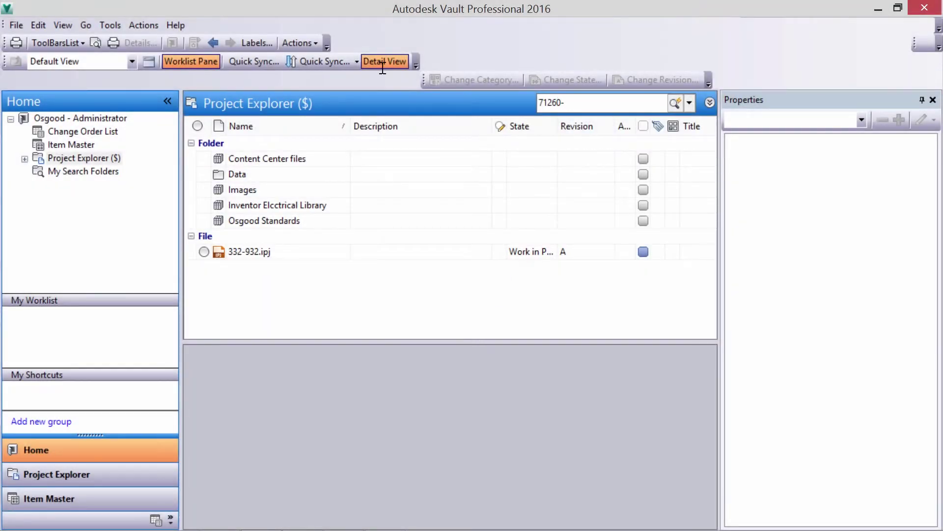
type("122")
key("Return")
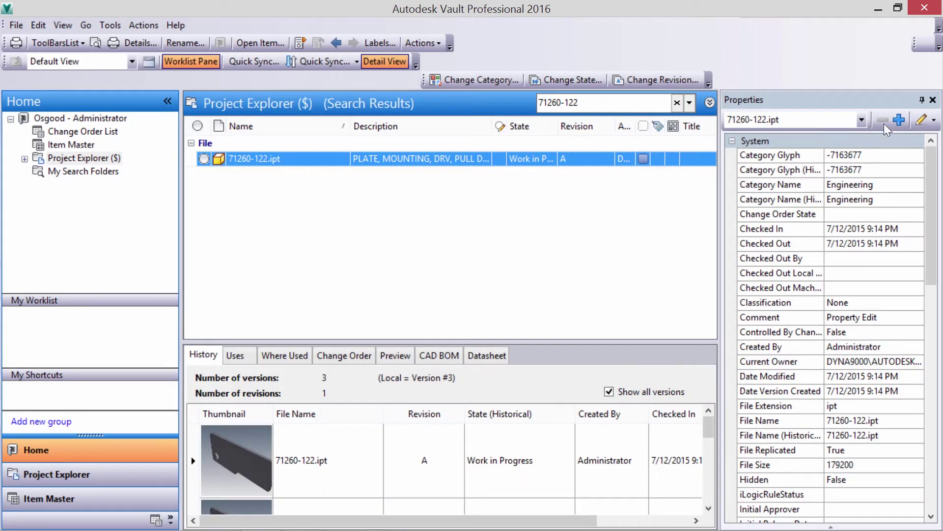
left_click(921, 119)
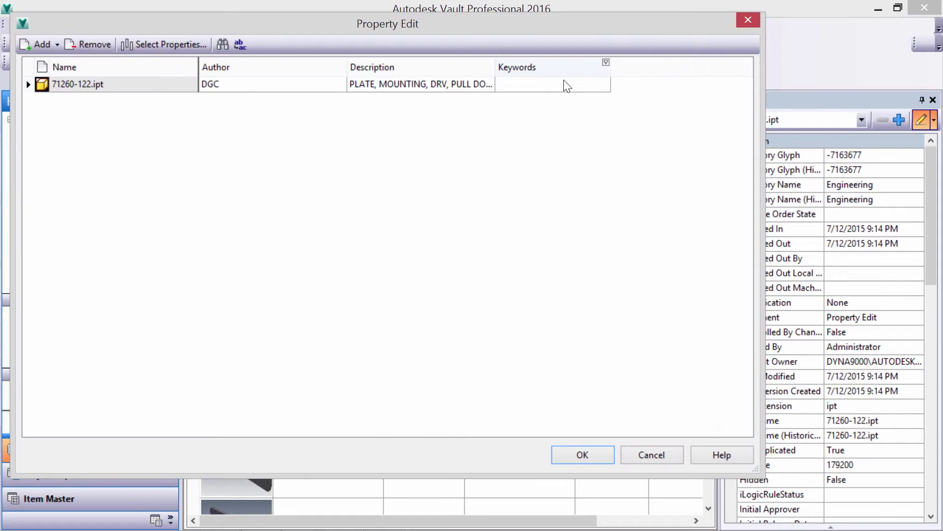
left_click(564, 83)
type("PLATE")
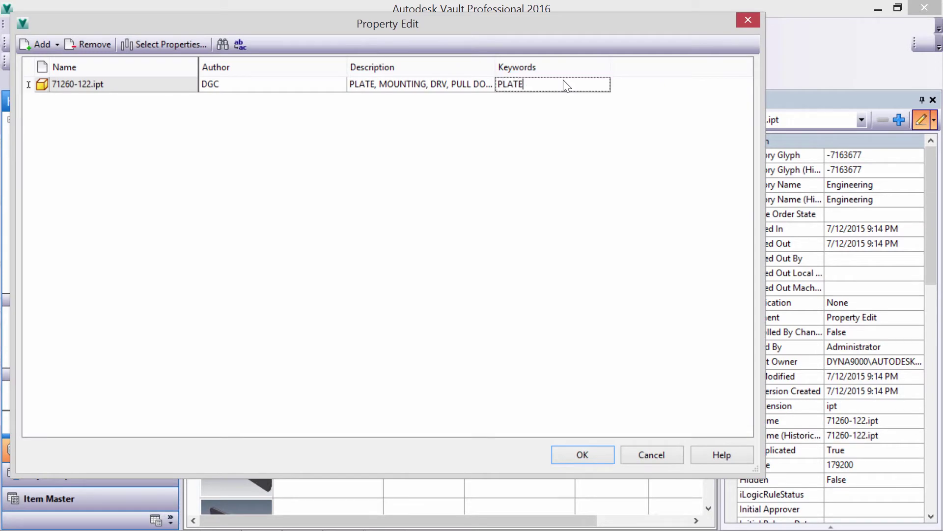
key("Return")
left_click(599, 450)
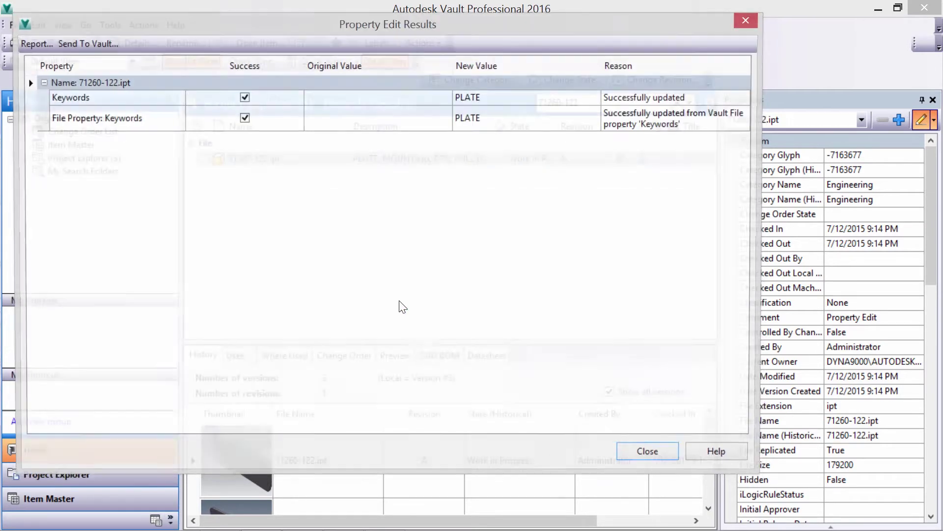
key("Return")
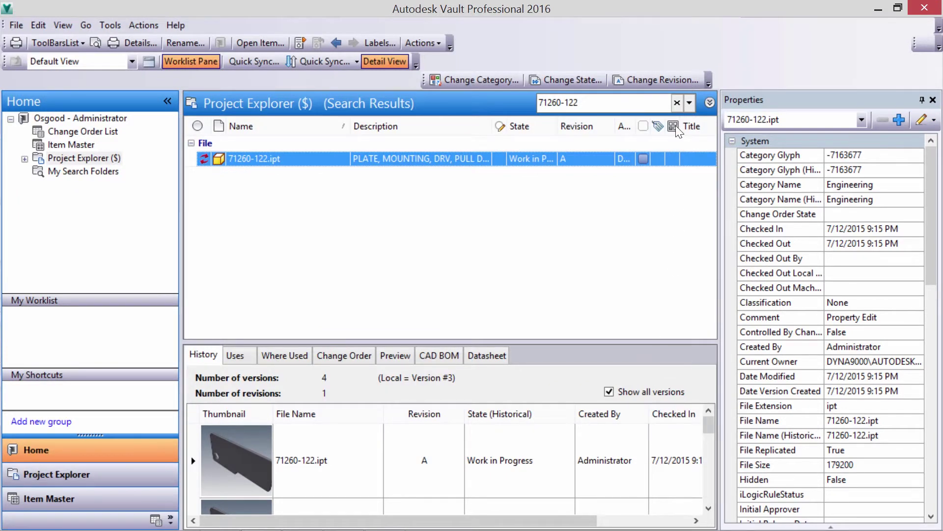
left_click(677, 102)
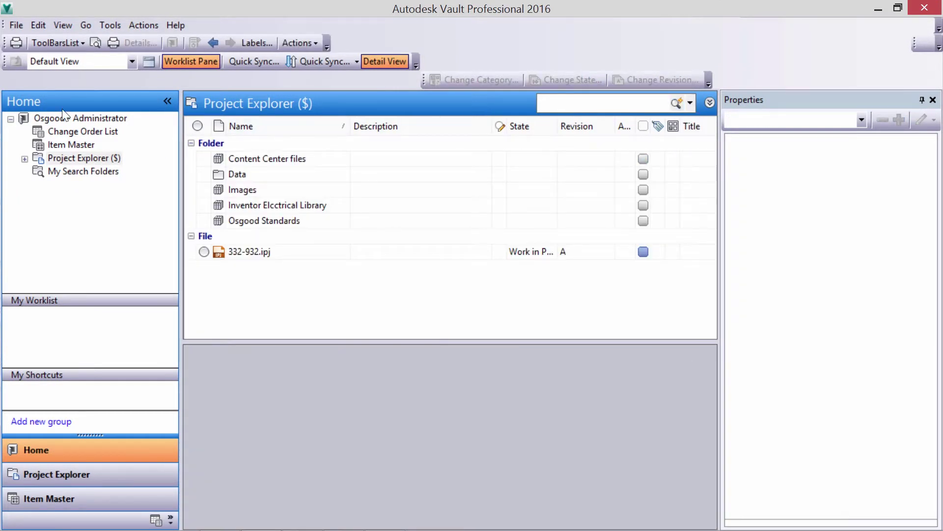
Run a Keywords search for PLATE from the Data folder.
left_click(24, 159)
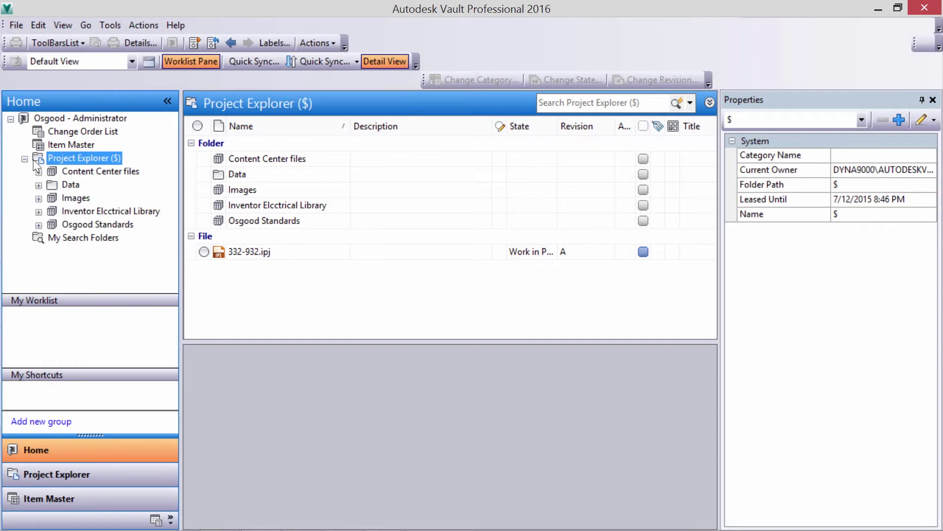
left_click(68, 184)
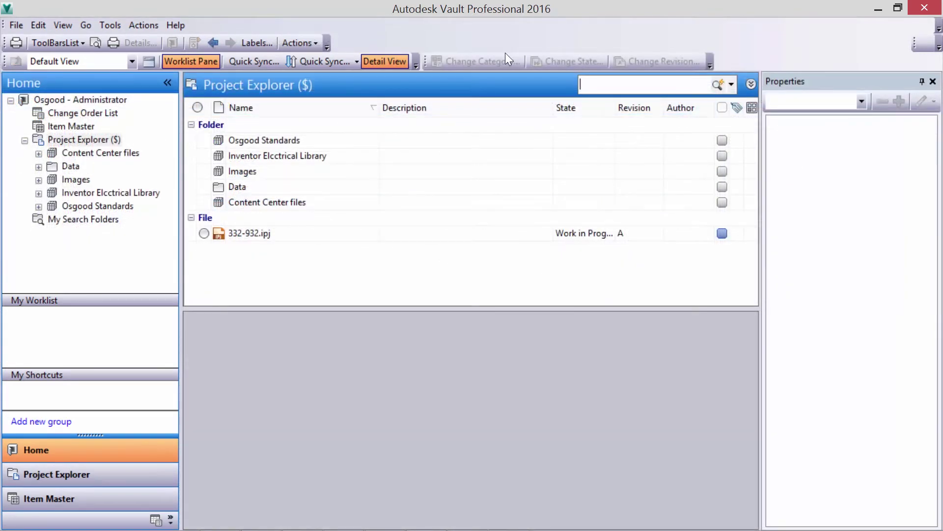
left_click(750, 84)
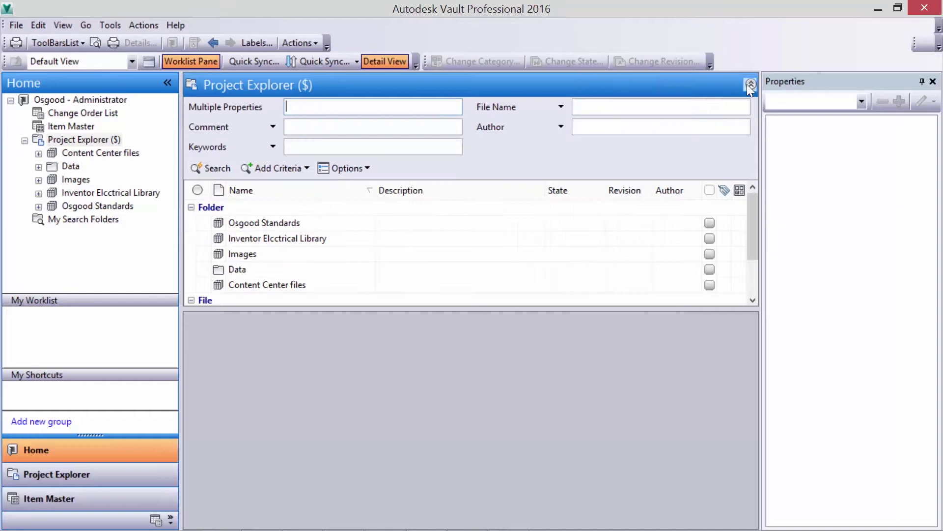
left_click(441, 143)
key("Return")
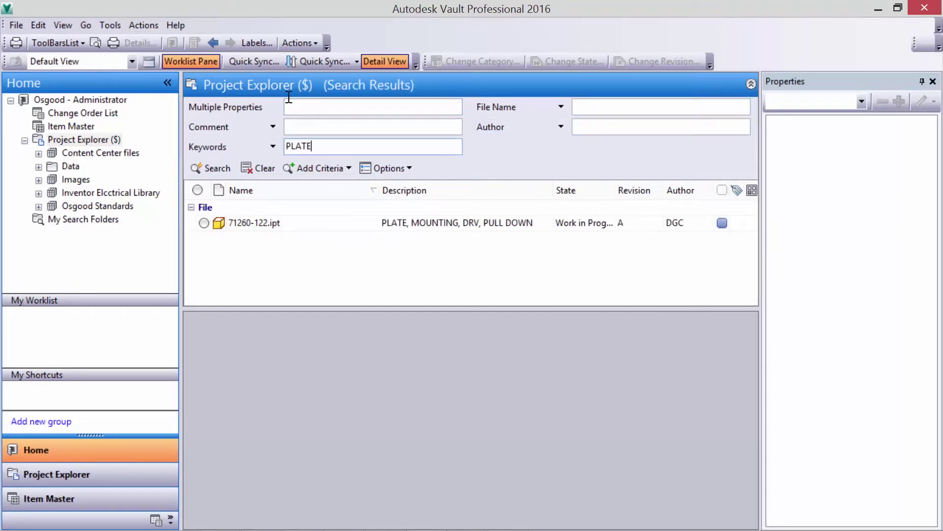
Open the found 71260-122.ipt without checking it out.
right_click(435, 222)
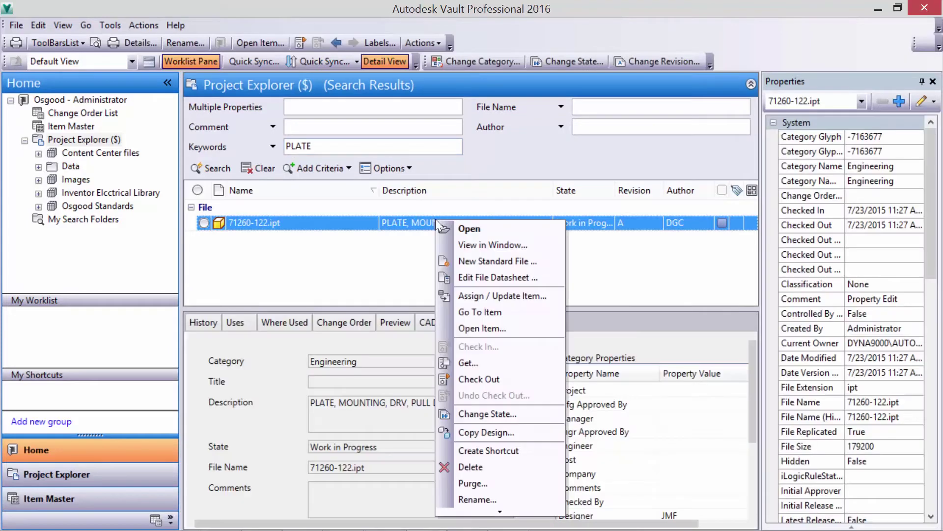
left_click(451, 229)
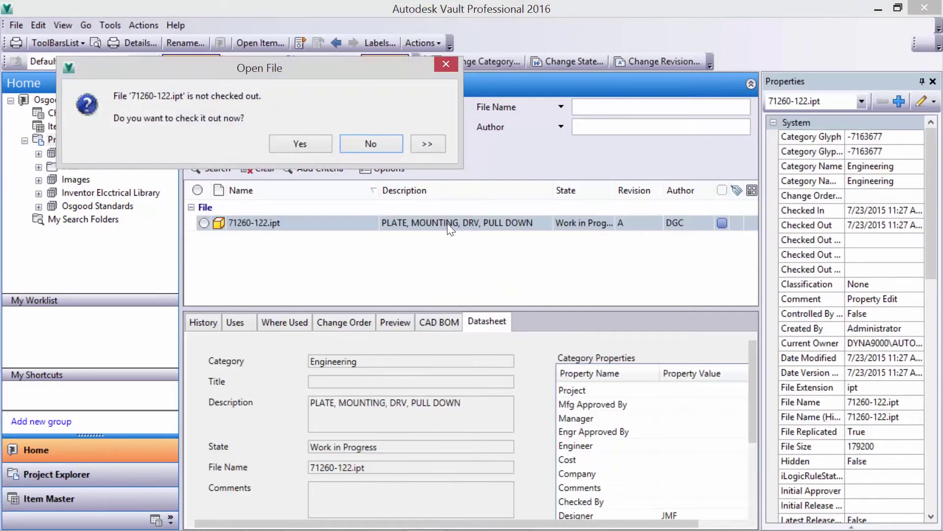
key("Return")
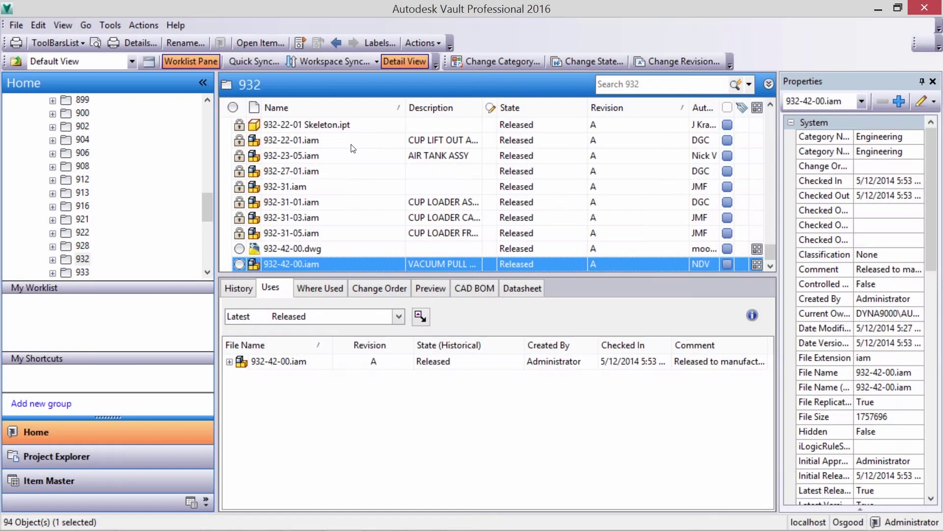
Add a Thumbnail column as the first column of the 932 file list, then view 932-42-00.iam's history.
left_click(339, 108)
right_click(339, 106)
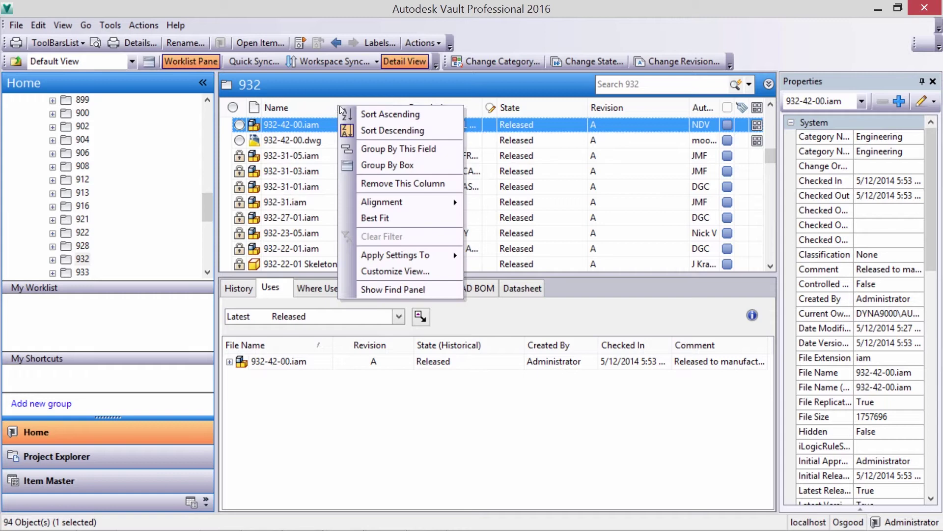
left_click(405, 271)
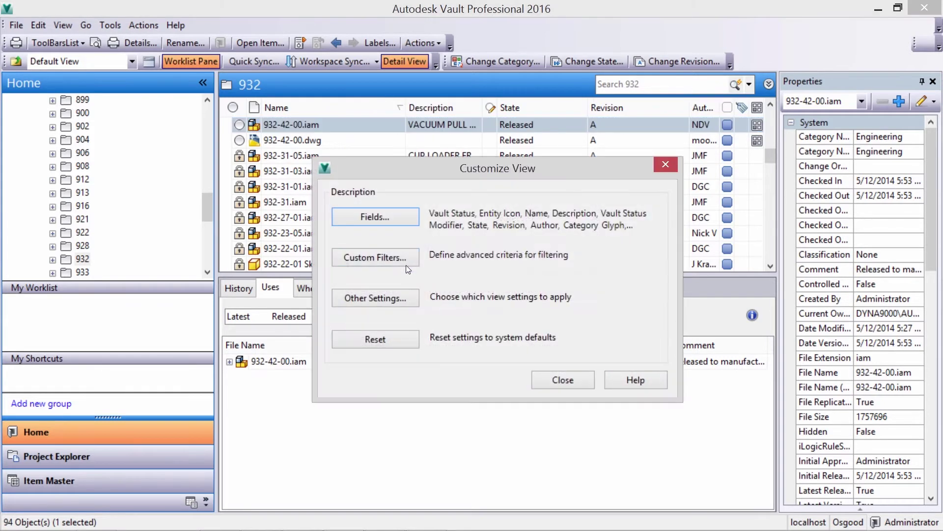
left_click(411, 222)
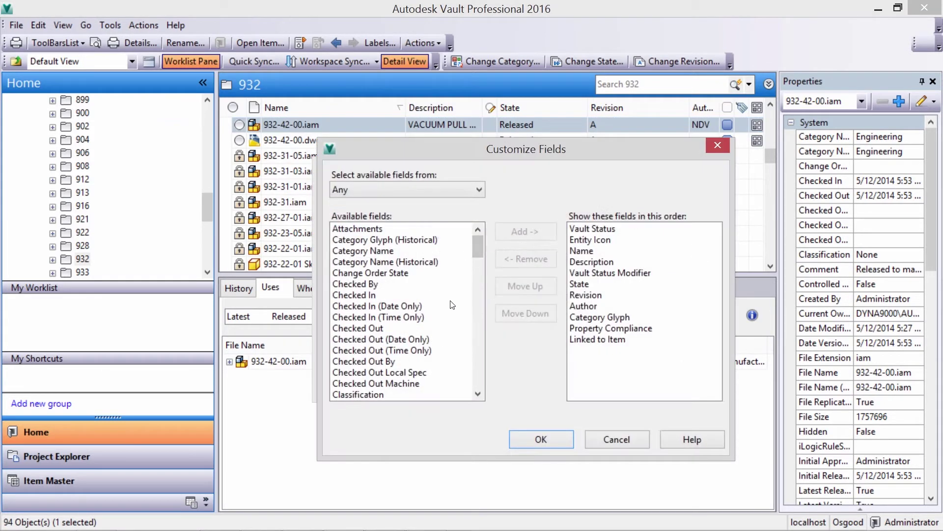
key("End")
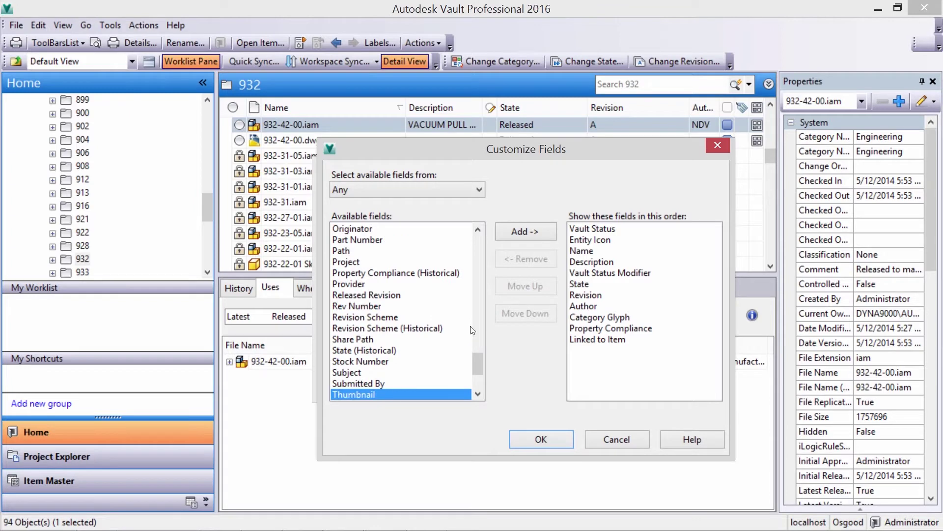
left_click(525, 232)
left_click(526, 440)
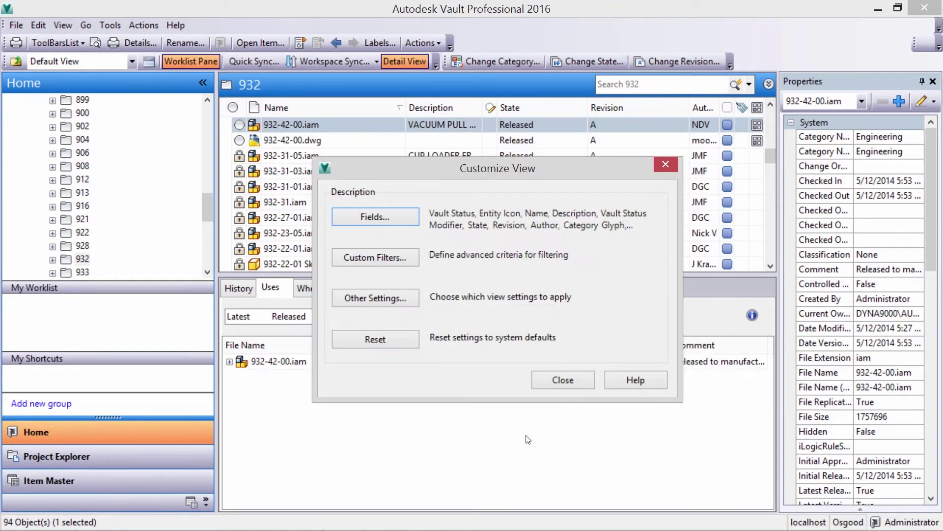
left_click(548, 382)
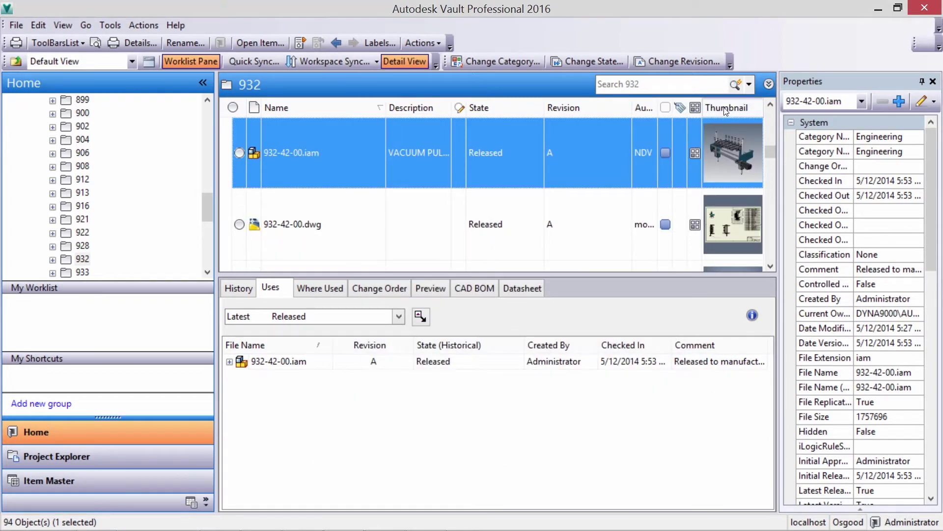
left_click_drag(726, 111, 249, 115)
left_click(239, 290)
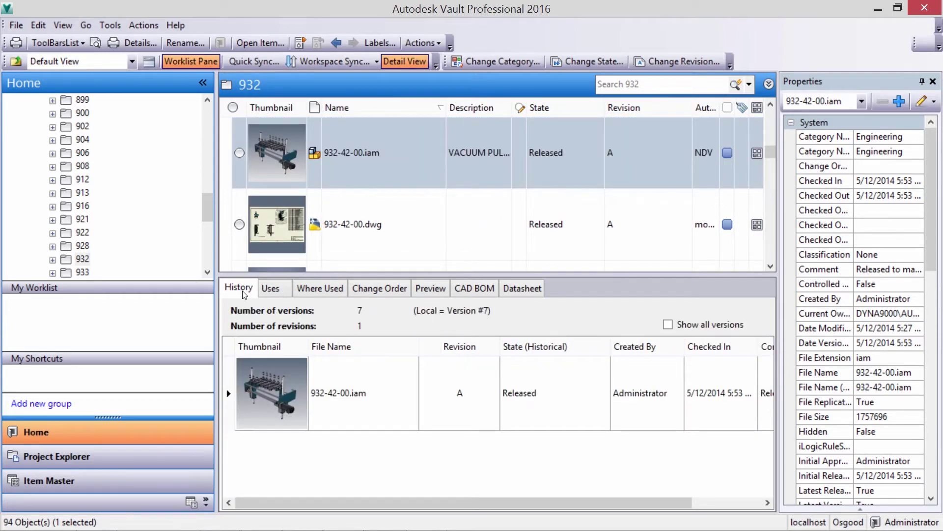
Inspect 932-42-00.iam's expanded Uses and Where Used trees and its change orders.
left_click(271, 291)
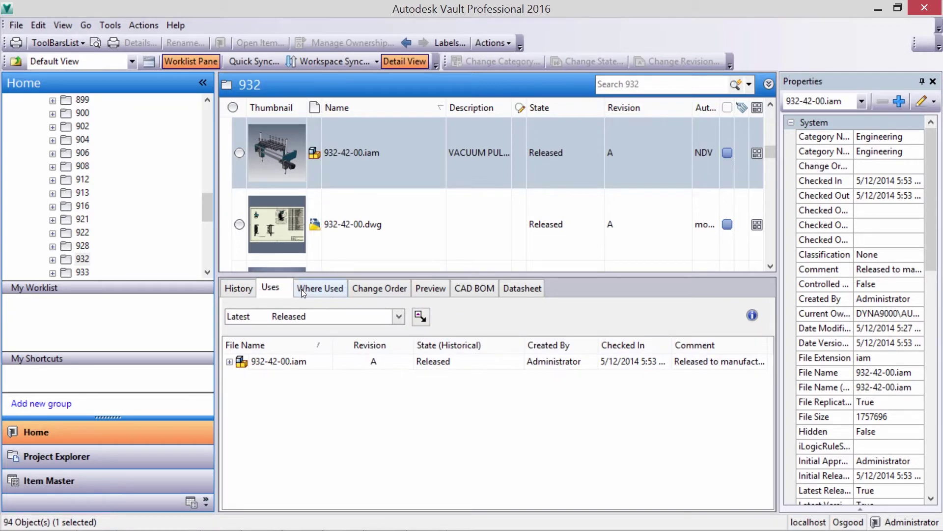
left_click(229, 362)
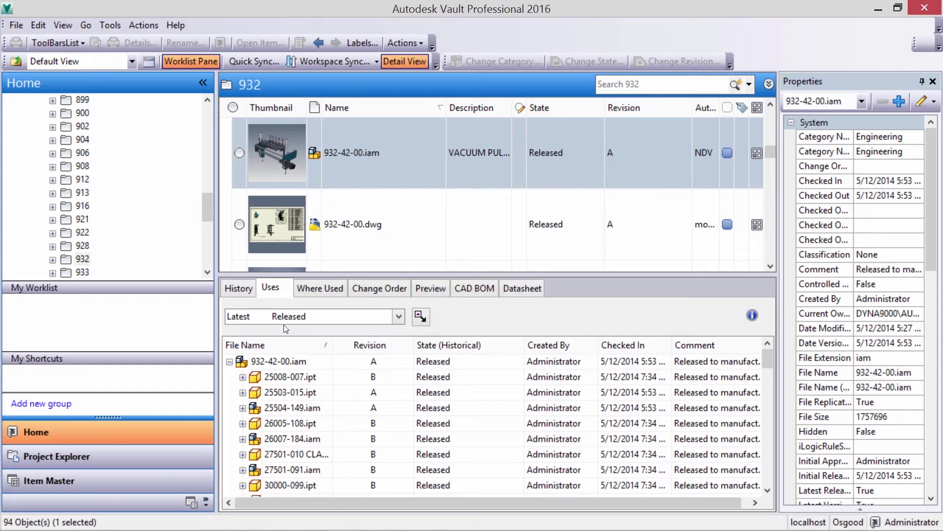
left_click(316, 293)
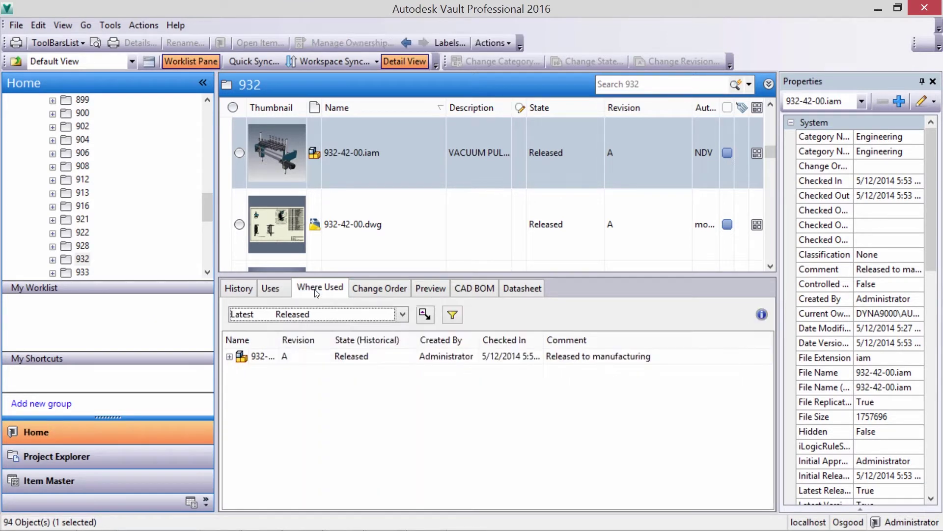
left_click(230, 357)
left_click(380, 288)
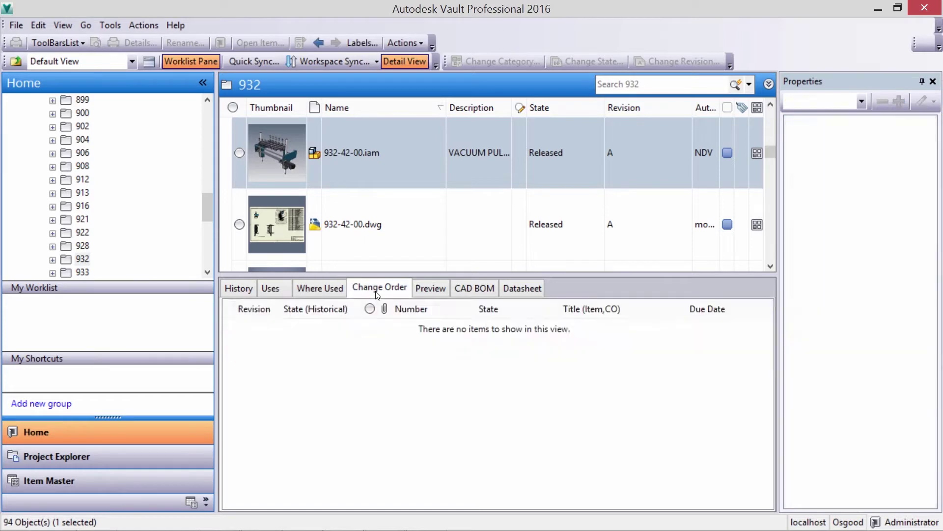
Orbit the 3D preview, scroll the CAD BOM, and display the VACUUM PULL DOWN datasheet.
left_click(431, 291)
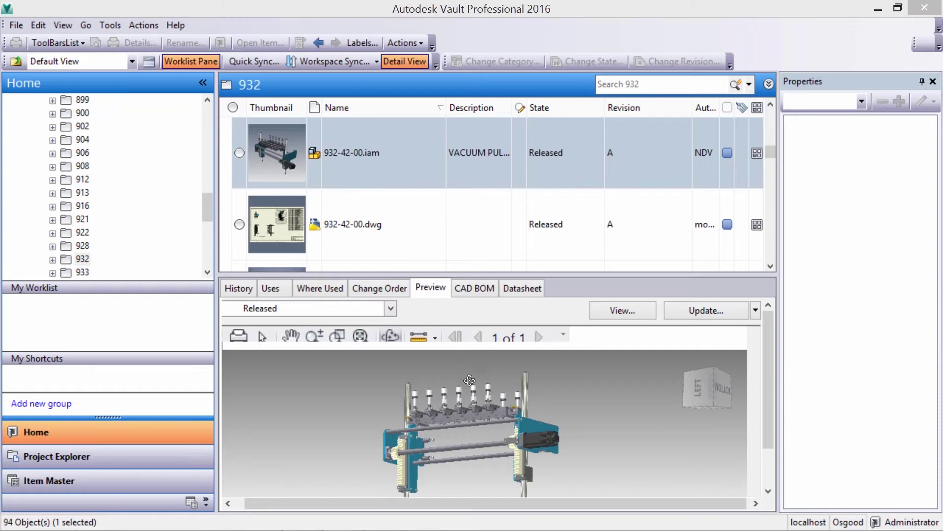
left_click_drag(470, 380, 465, 394)
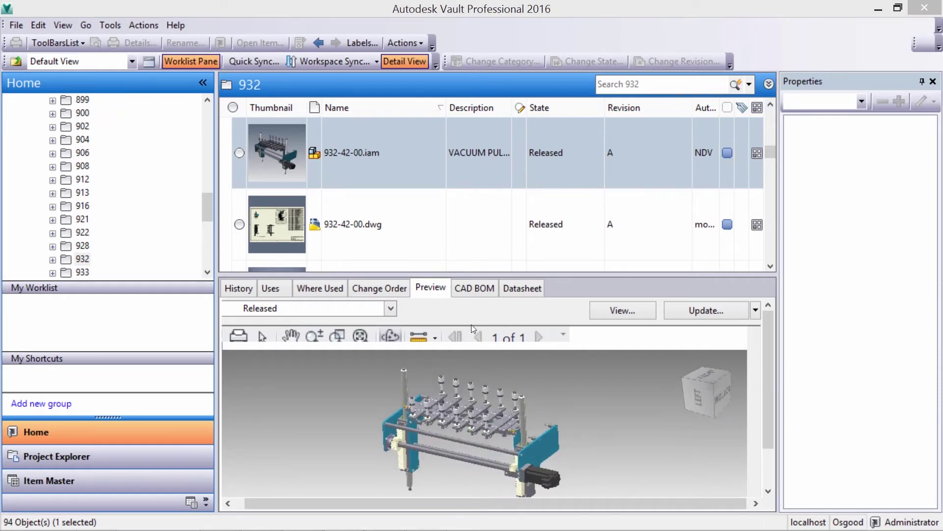
left_click(476, 289)
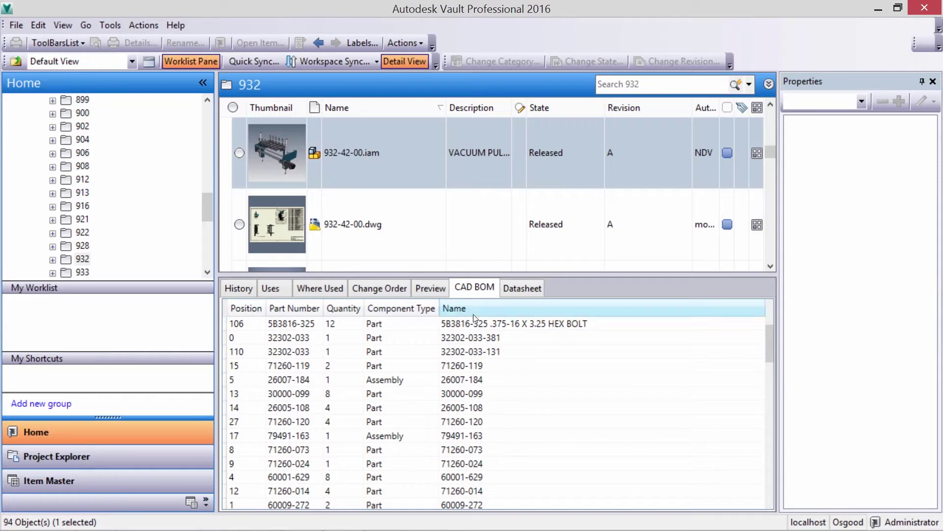
left_click(459, 379)
scroll(460, 380, "down", 5)
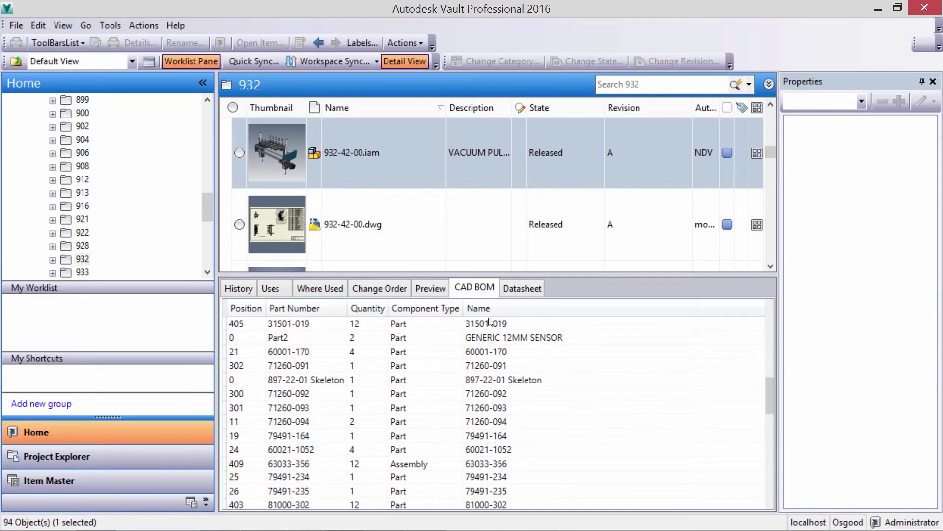
left_click(524, 288)
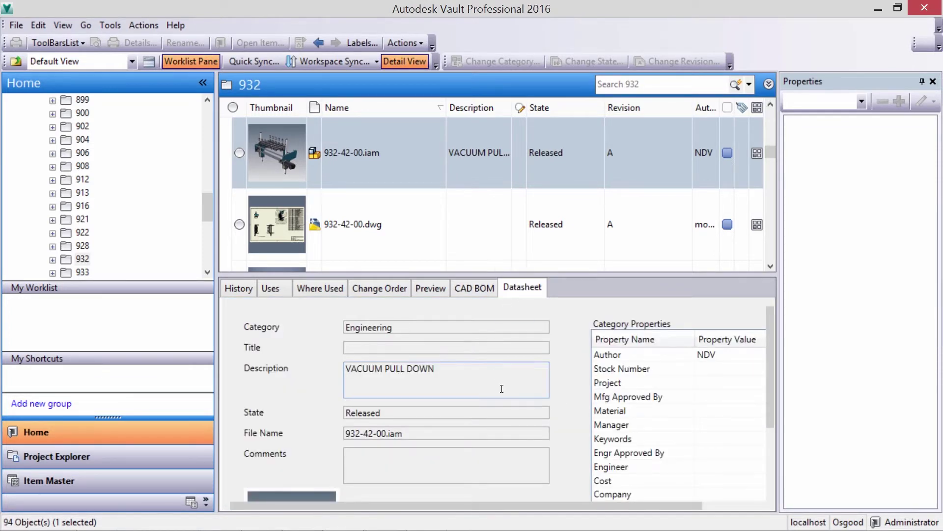
scroll(502, 388, "down", 3)
Create a shortcut to 932-42-00.iam and add the desktop's Osgood Extras folder to the vault root.
right_click(388, 156)
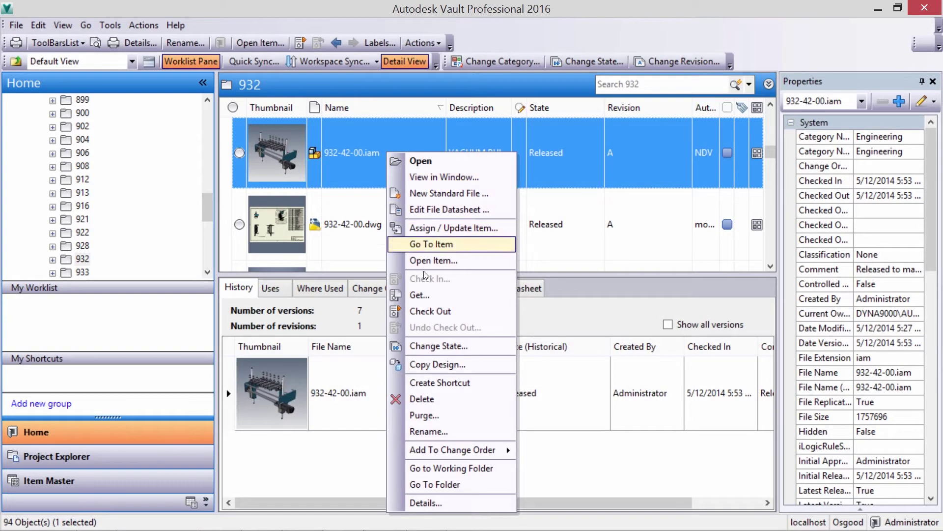
left_click(454, 383)
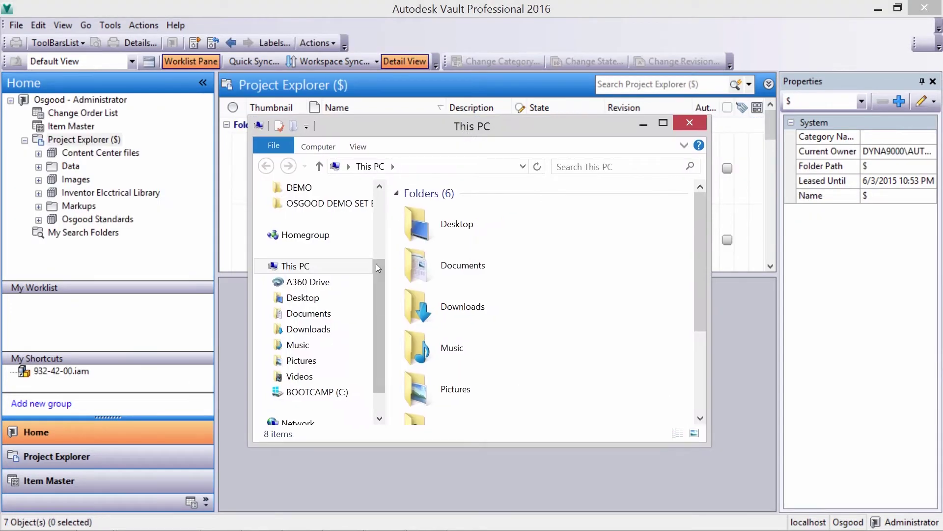
scroll(376, 256, "up", 4)
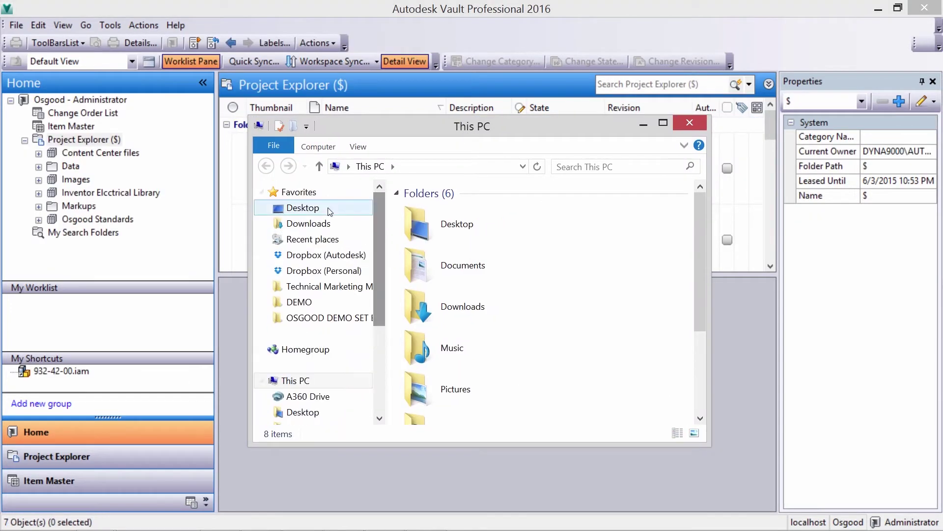
left_click(302, 208)
left_click_drag(702, 220, 709, 324)
left_click_drag(423, 286, 81, 143)
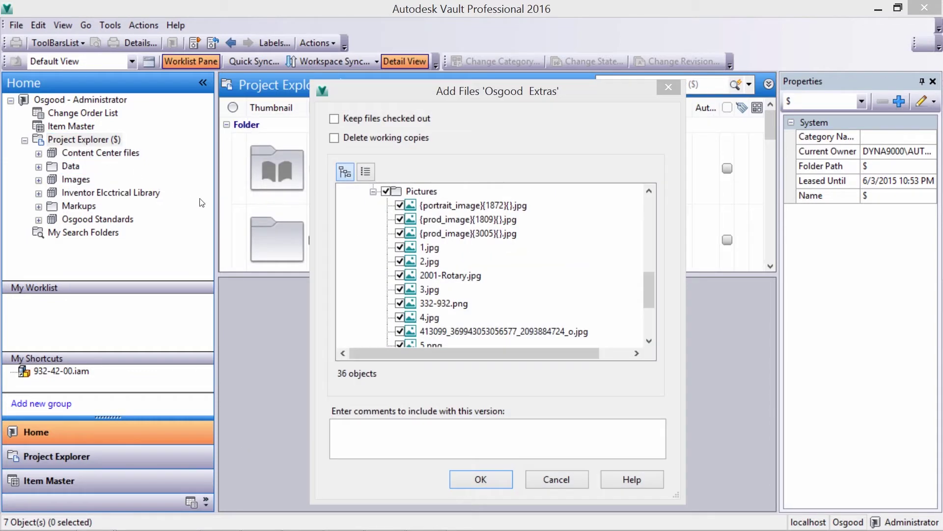
left_click(479, 479)
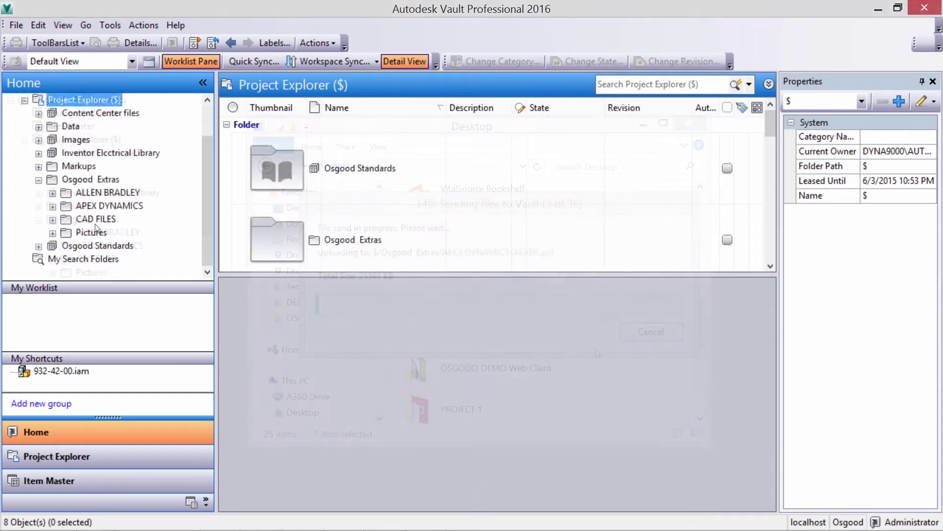
Browse the uploaded Pictures, CAD FILES, APEX DYNAMICS and ALLEN BRADLEY folders.
left_click(606, 193)
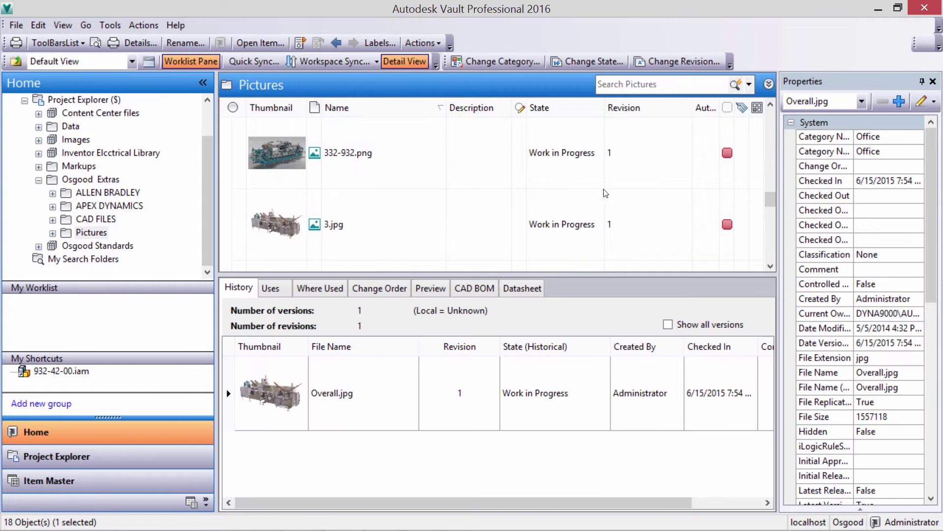
left_click(94, 220)
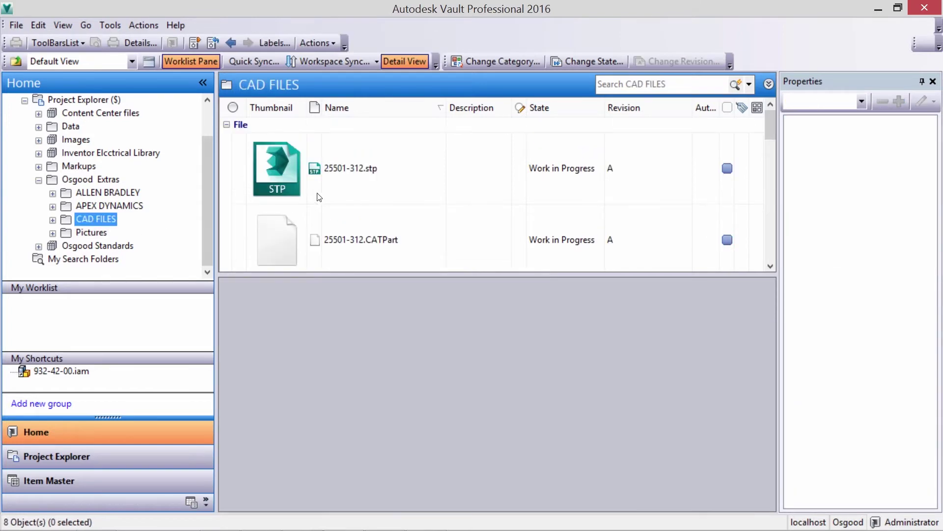
left_click(317, 193)
left_click(79, 207)
Preview the first Allen-Bradley datasheet PDF, view it in Acrobat, then close Acrobat.
left_click(103, 192)
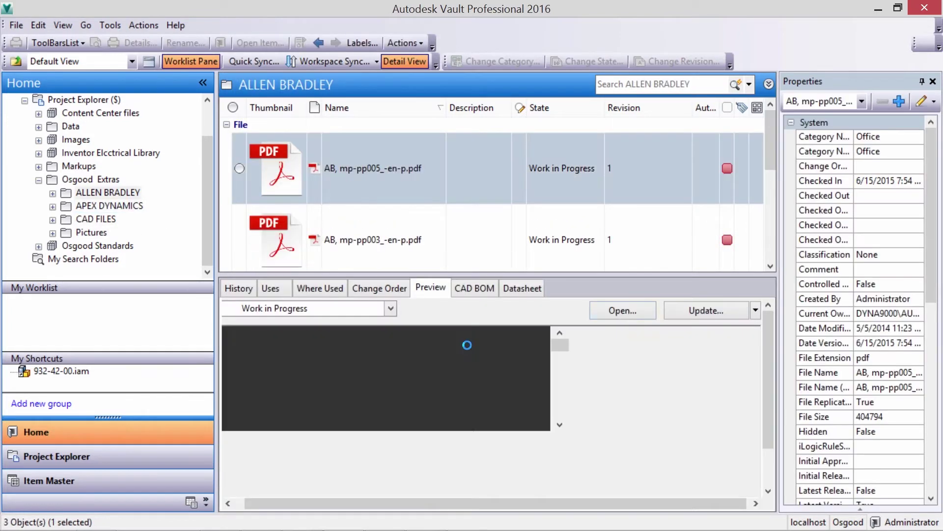
left_click(623, 310)
left_click(770, 298)
scroll(619, 330, "down", 6)
scroll(619, 330, "down", 15)
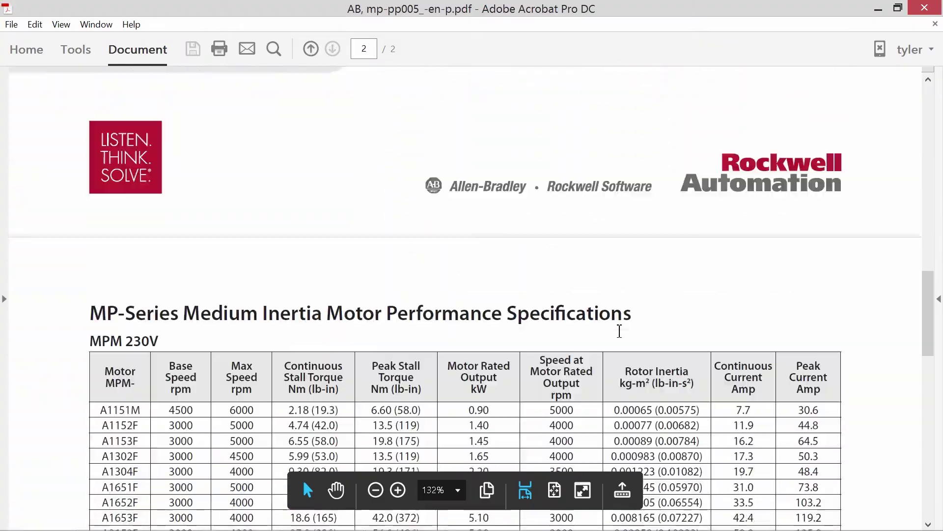
key("ctrl+q")
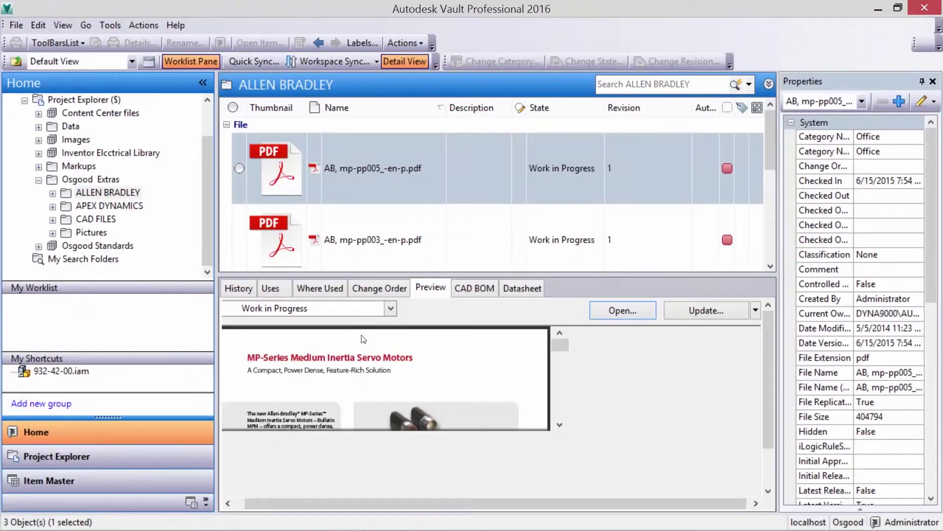
Show the Osgood Extras folder's files, including AB for 332-932.xlsx.
left_click(110, 193)
left_click(90, 180)
left_click(375, 204)
scroll(375, 206, "down", 3)
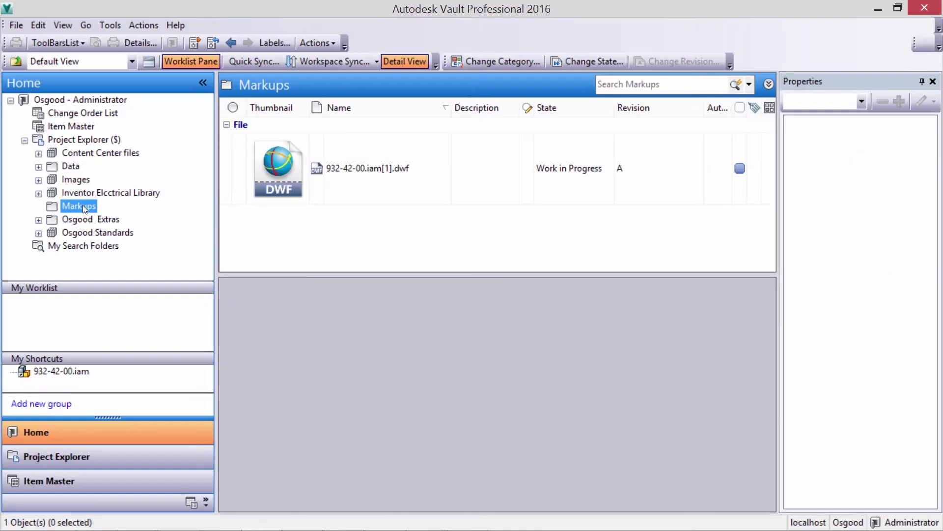
Add the markup DWF to a new change order.
right_click(351, 184)
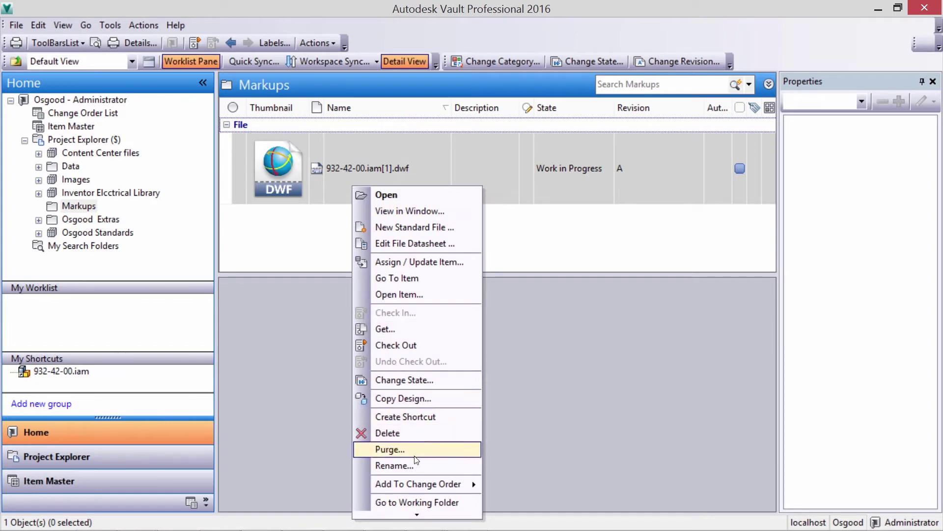
mouse_move(418, 484)
left_click(501, 485)
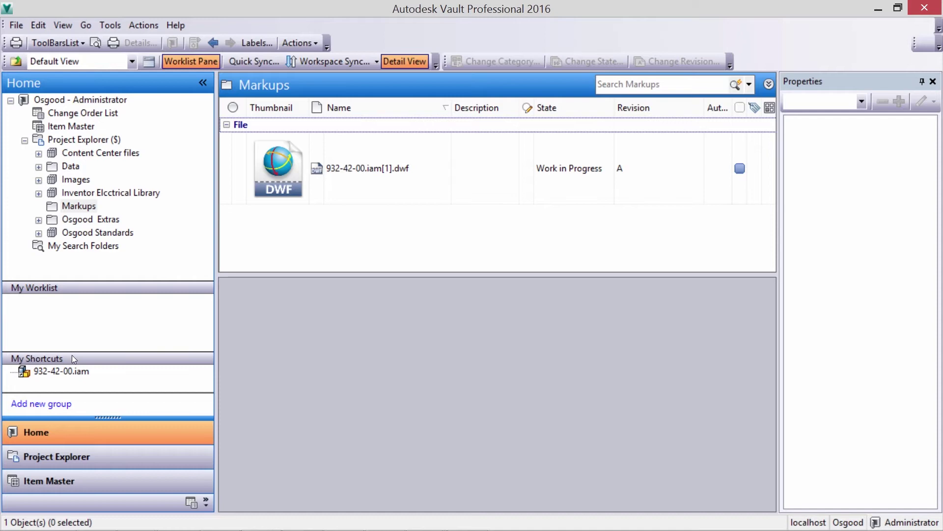
Attach the 932-42-00.iam assembly to the existing change order ECO-000003.
left_click(49, 372)
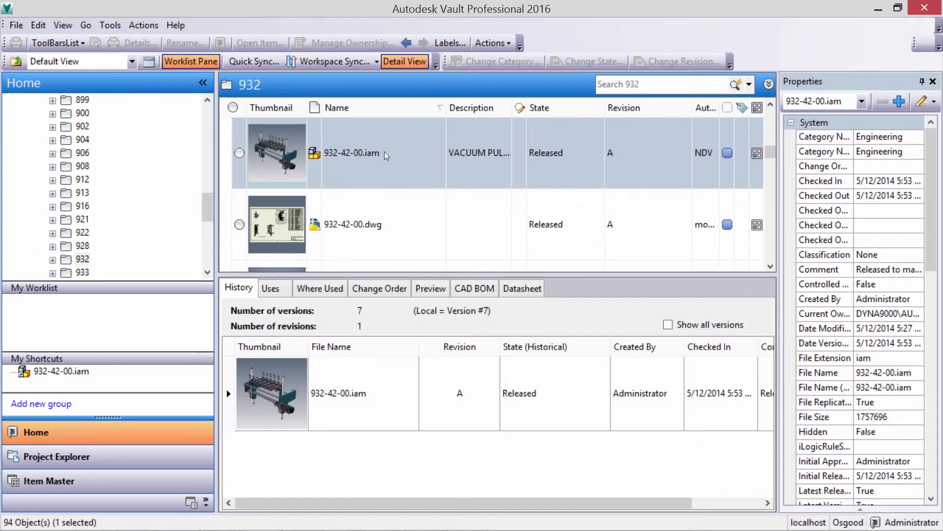
right_click(386, 156)
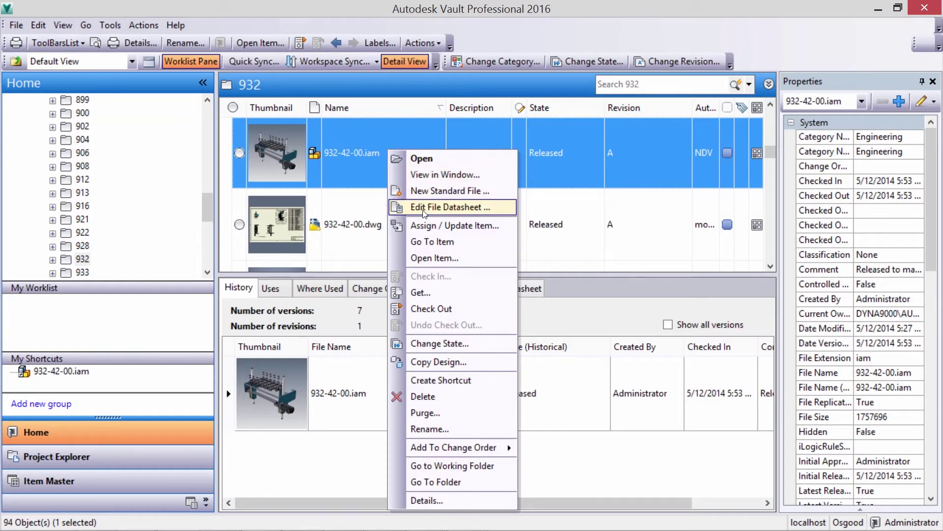
mouse_move(513, 449)
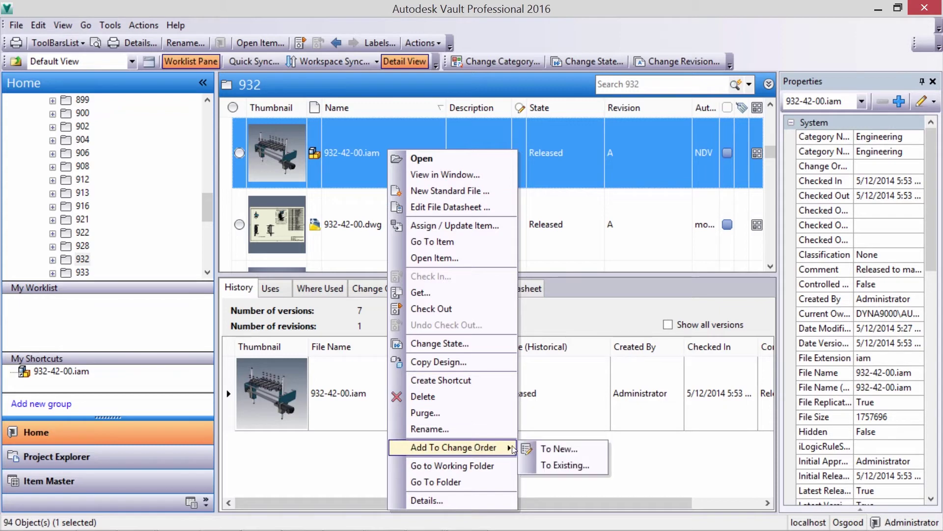
left_click(560, 465)
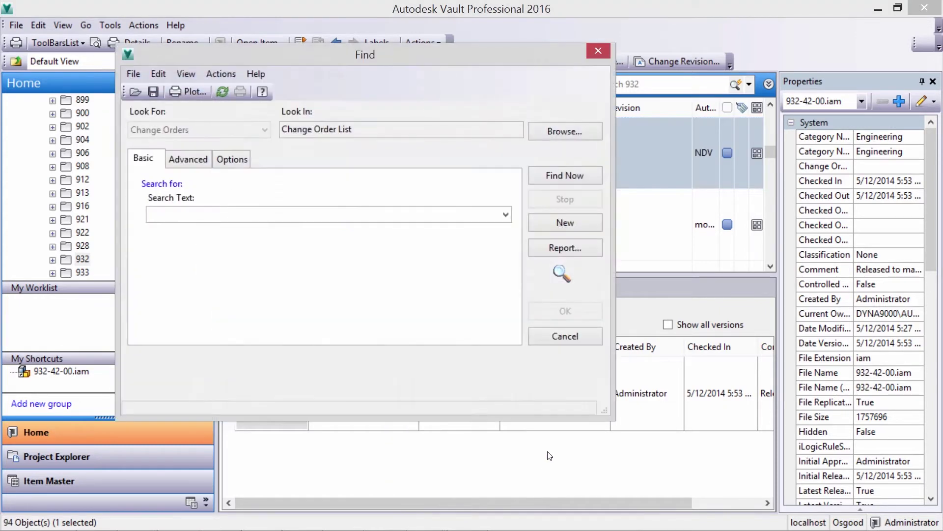
left_click(556, 176)
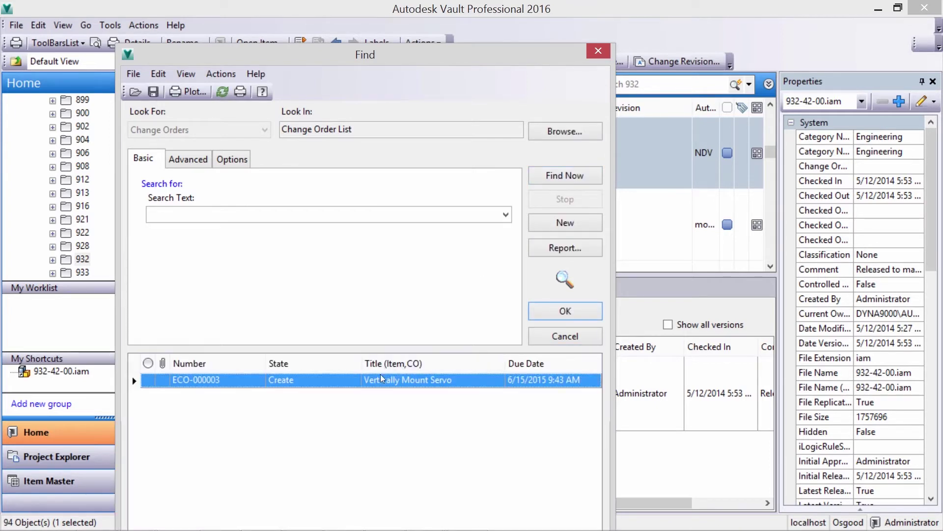
double_click(308, 378)
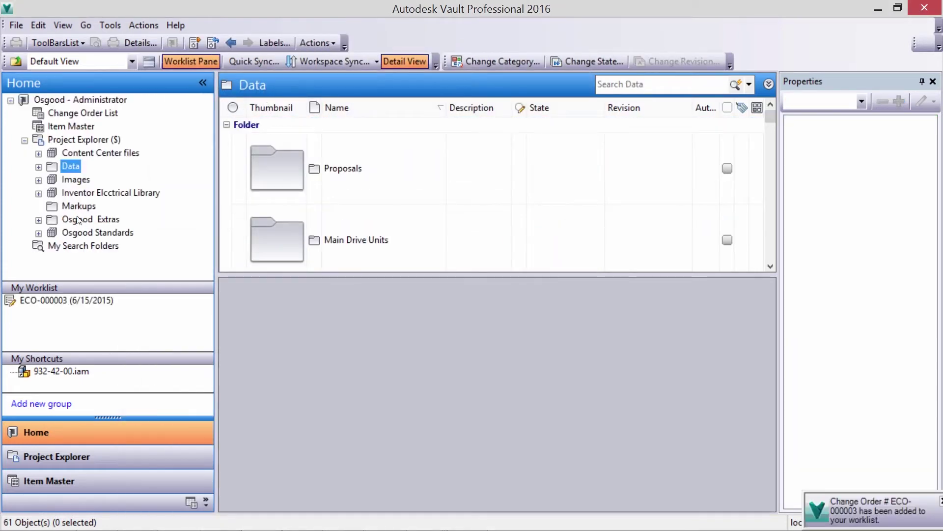
Check out AB for 332-932.xlsx from the Osgood Extras folder for editing.
left_click(78, 219)
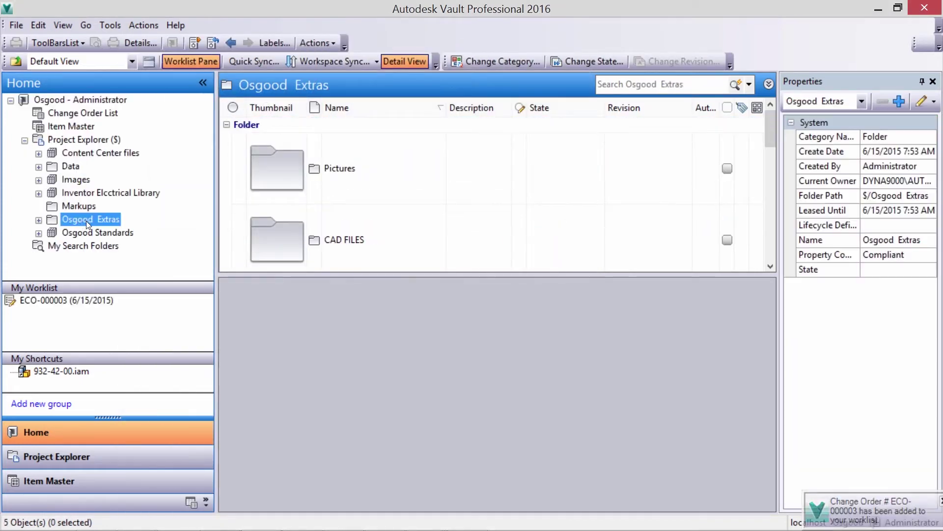
left_click_drag(769, 138, 777, 216)
left_click(406, 232)
right_click(401, 177)
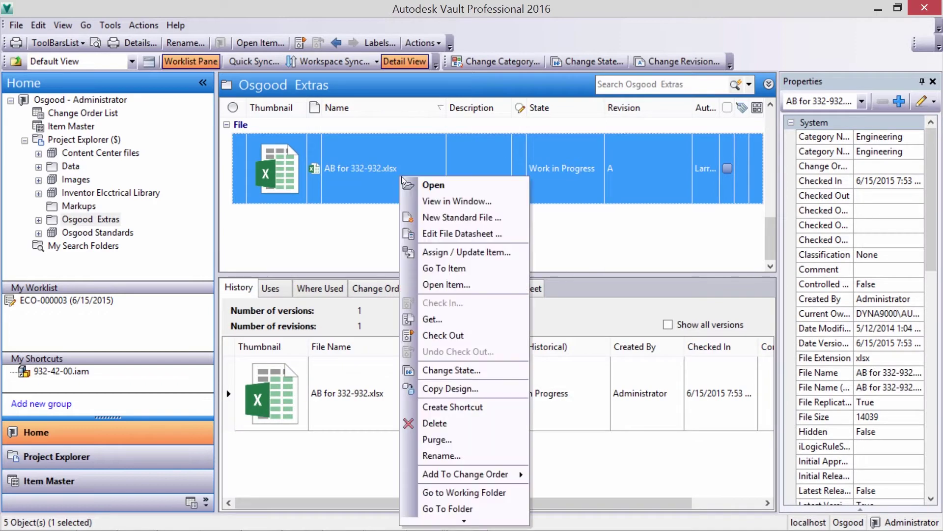
left_click(460, 336)
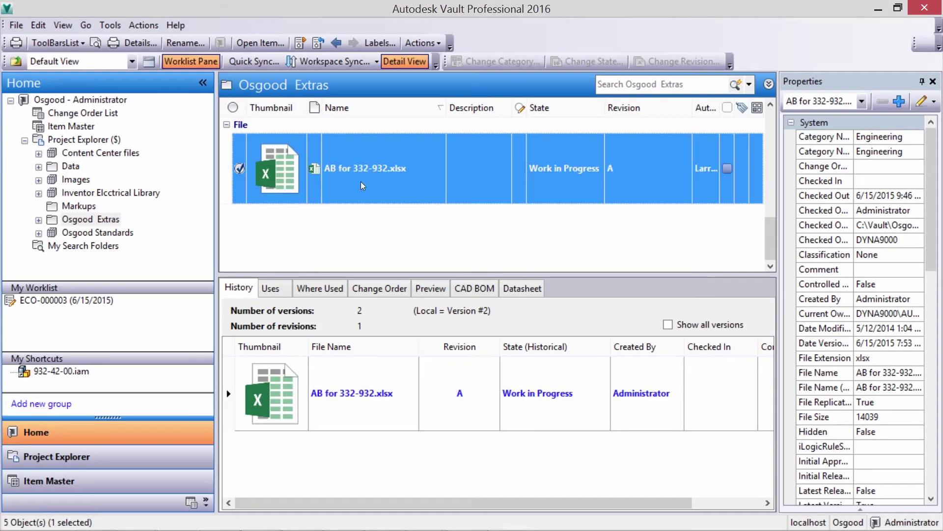
Check in the spreadsheet with comment 'See highlighted spreadsheet for purchasing instructions'.
right_click(385, 178)
left_click(403, 309)
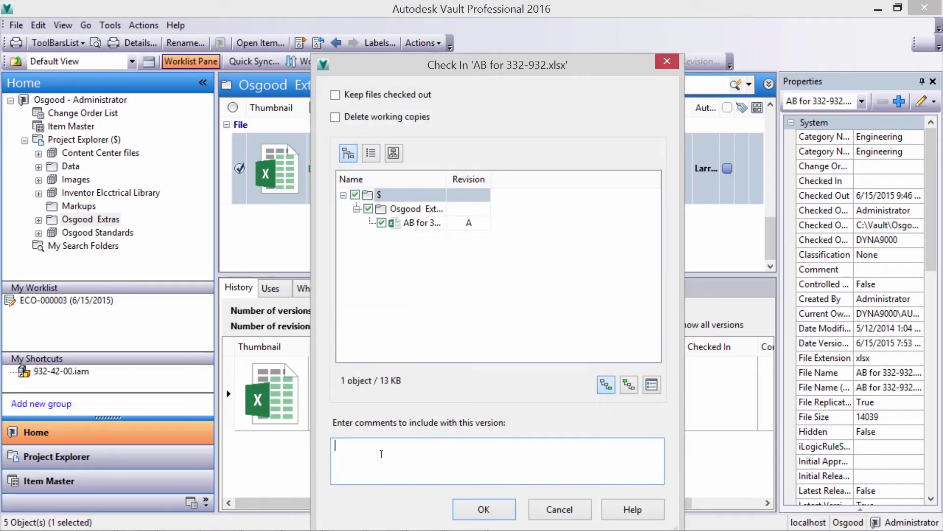
type("See highlighted spreadsheet for purchasing instructions.")
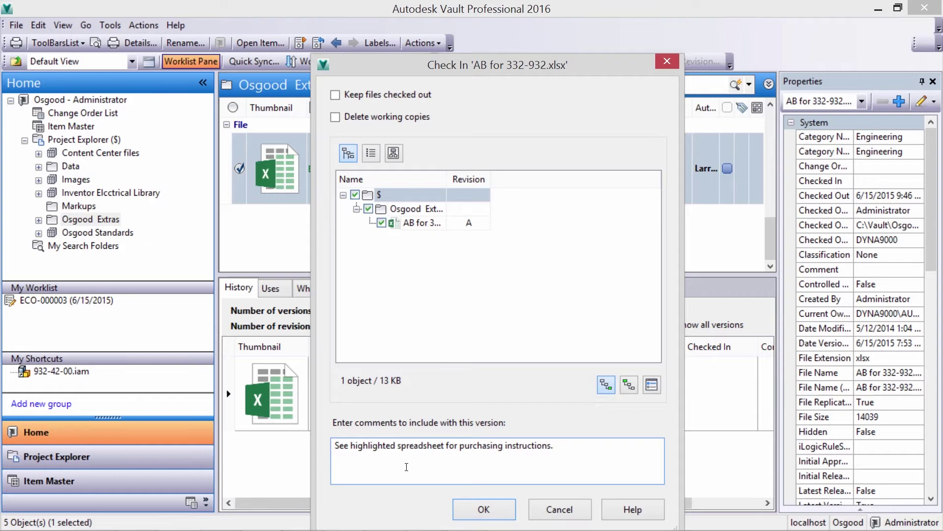
left_click(484, 509)
Add the spreadsheet to change order ECO-000003 and open ECO-000003 from My Worklist.
right_click(480, 191)
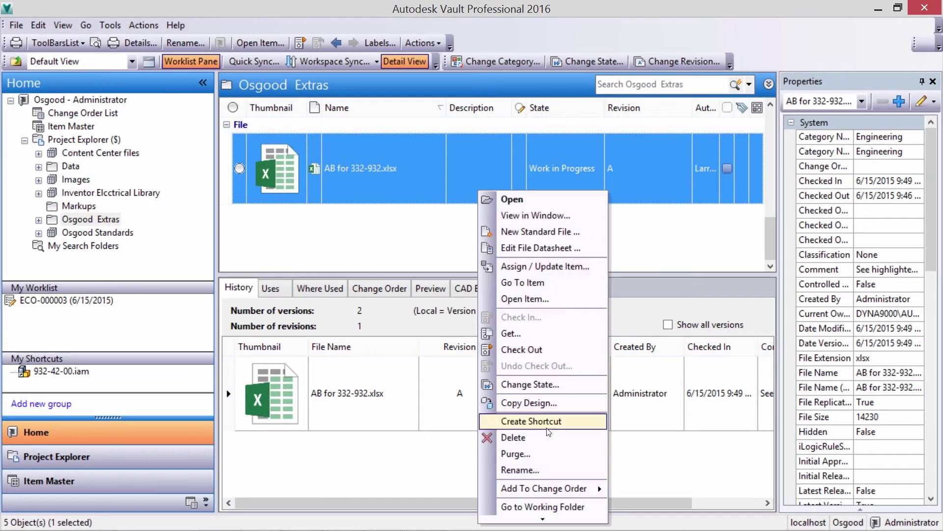
mouse_move(589, 488)
left_click(654, 503)
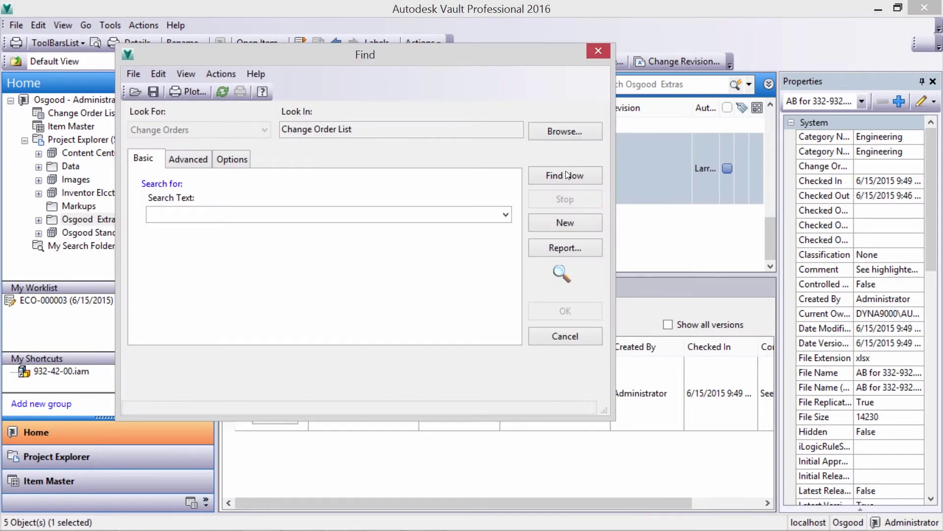
left_click(555, 178)
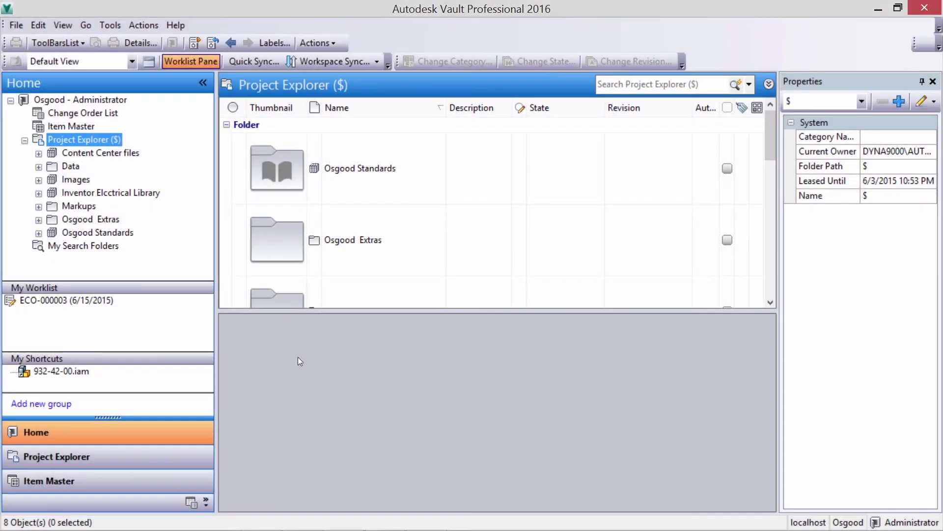
left_click(64, 360)
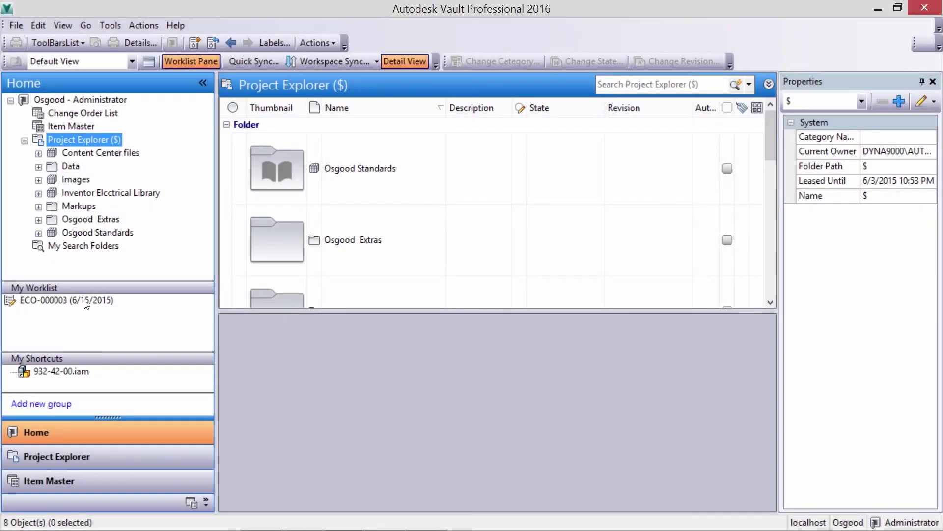
Preview ECO-000003's attached markup DWF, then the AB for 332-932.xlsx spreadsheet.
left_click(363, 235)
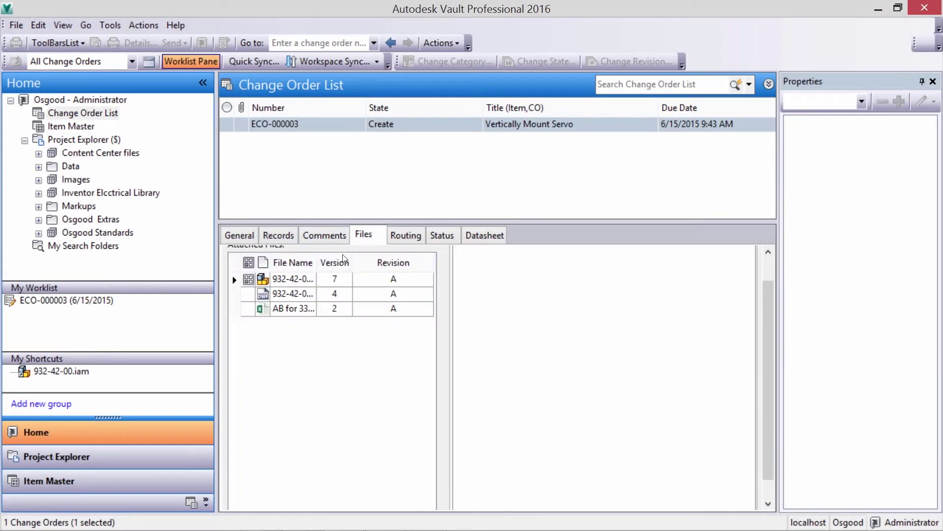
left_click(303, 290)
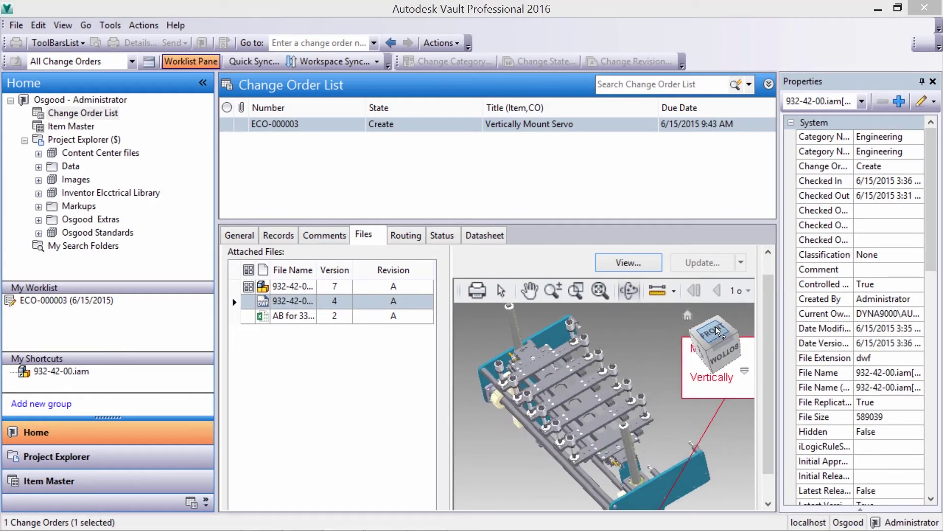
scroll(772, 458, "down", 1)
left_click(294, 284)
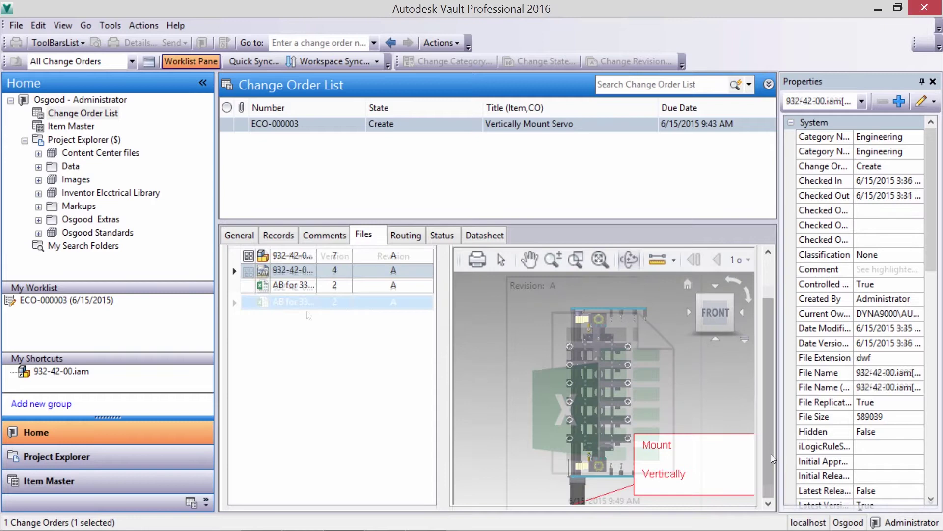
scroll(575, 335, "up", 1)
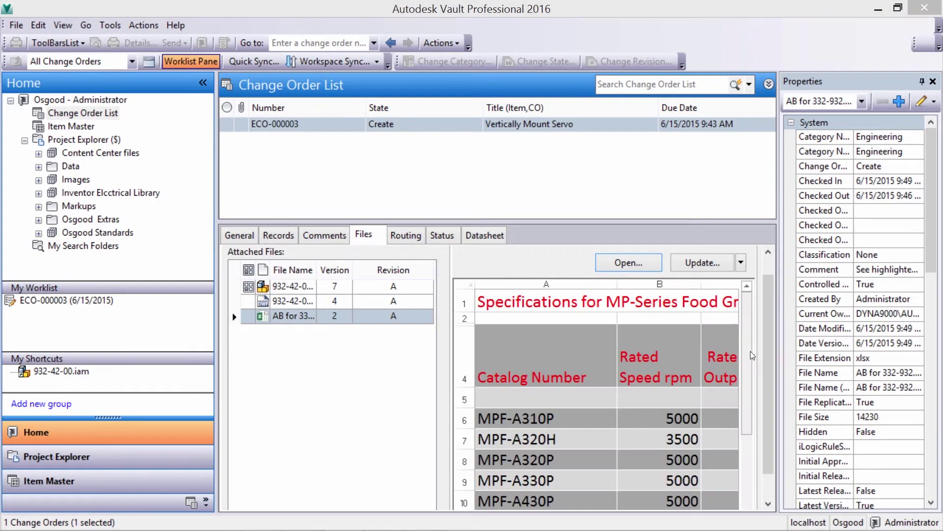
scroll(762, 346, "down", 1)
Open the attached AB for 332-932 workbook in Excel and scroll to the A24 note.
left_click_drag(750, 331, 754, 376)
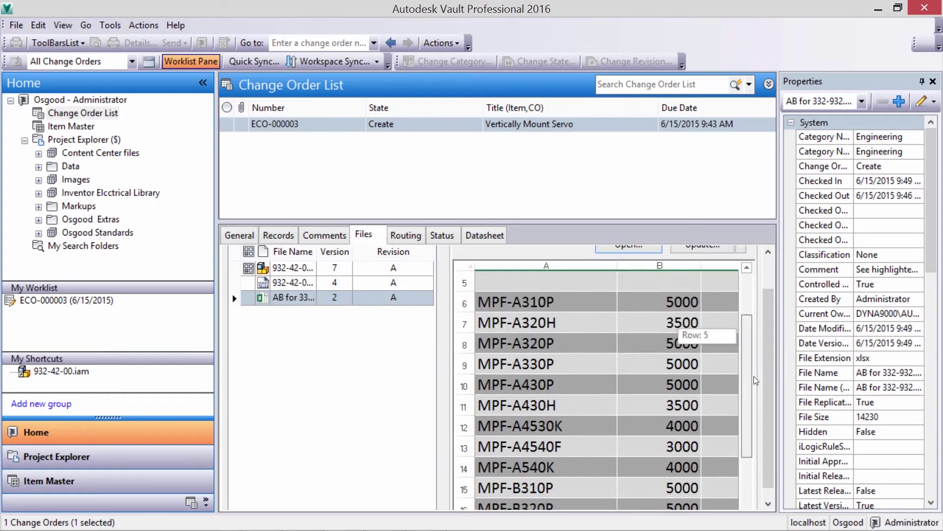
scroll(770, 382, "up", 2)
left_click(620, 284)
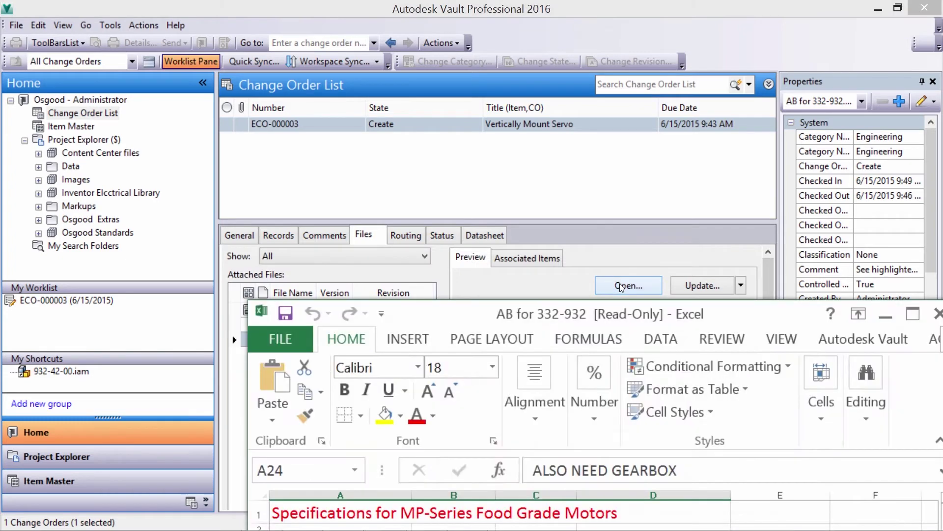
scroll(257, 291, "down", 4)
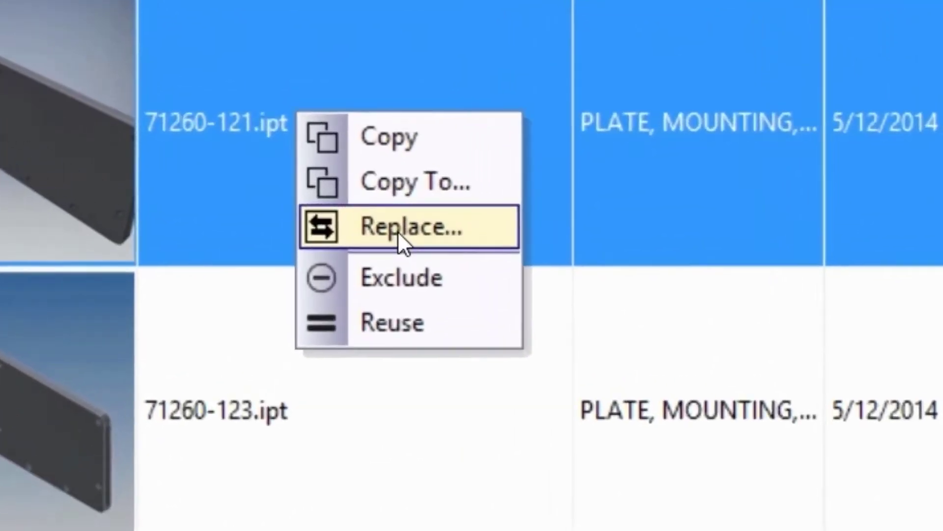
Start Copy Design on the 932-42-00.iam assembly from the search results.
left_click(398, 218)
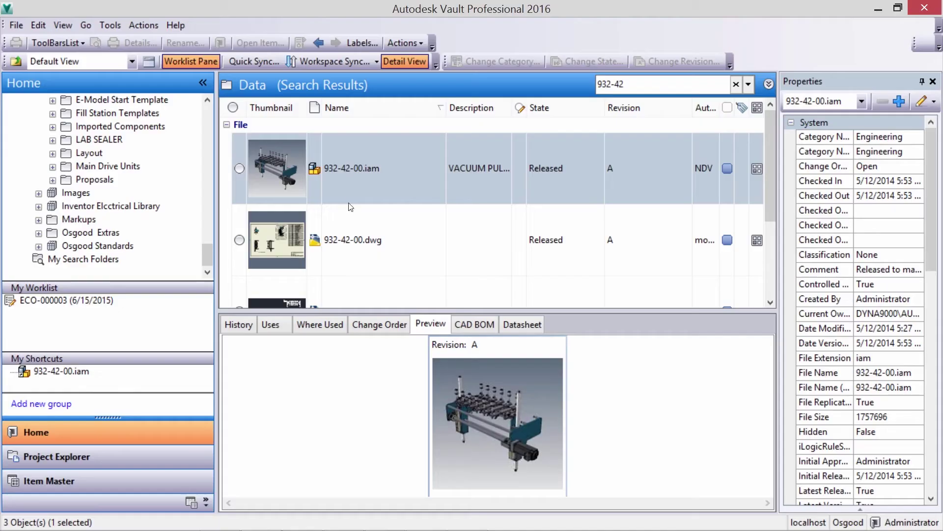
right_click(353, 180)
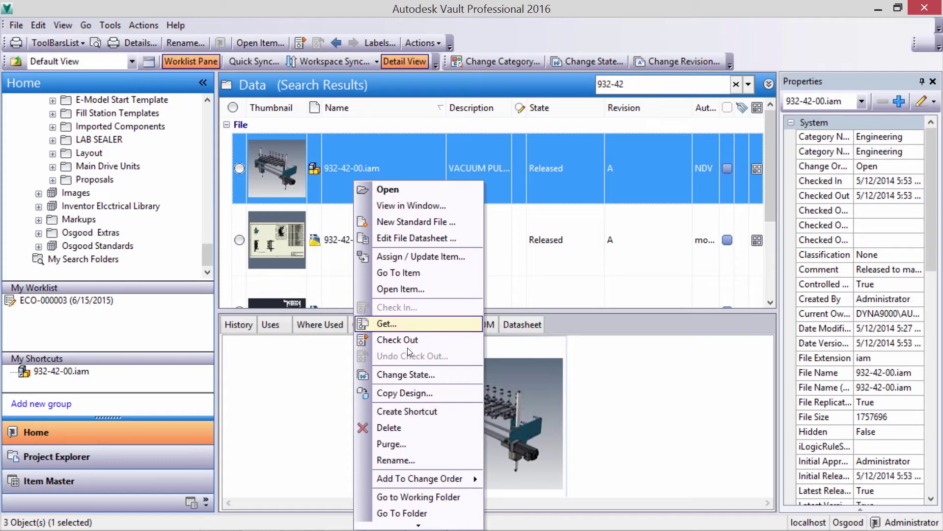
left_click(414, 391)
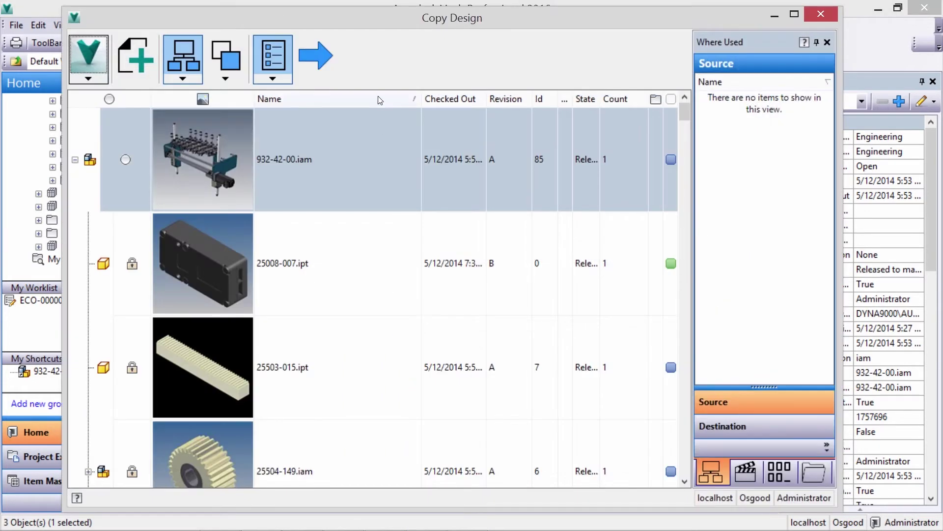
Add the Description column to the Copy Design grid.
right_click(379, 99)
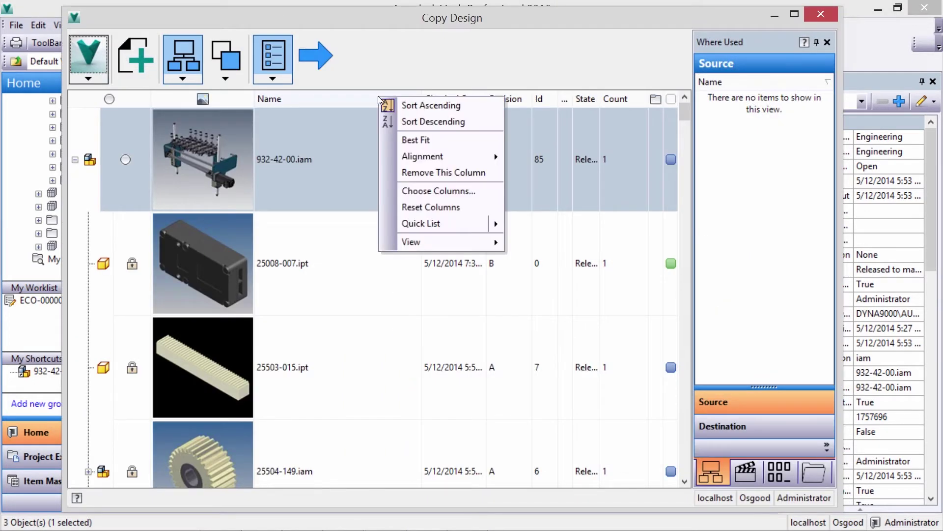
left_click(412, 193)
left_click_drag(152, 113, 271, 102)
left_click(265, 70)
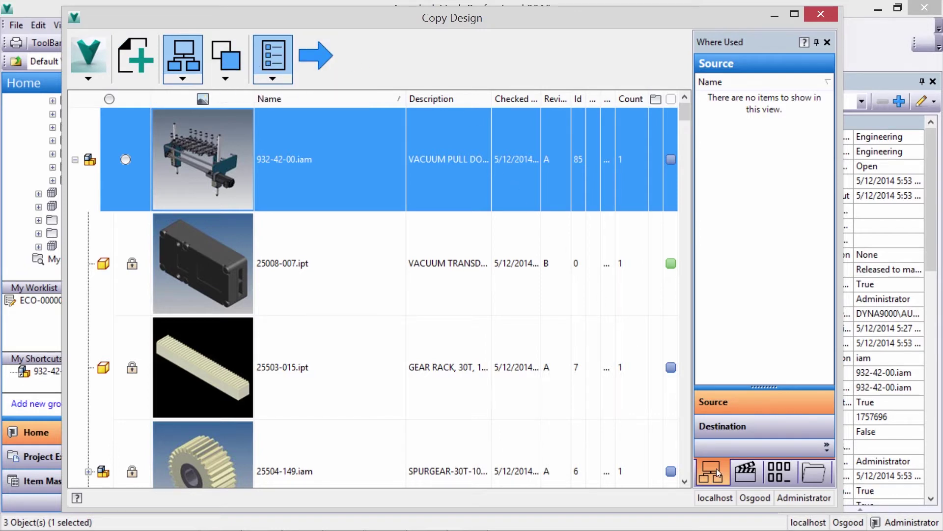
Switch the Copy Design side panel from Where Used to Numbering.
left_click(774, 476)
right_click(775, 475)
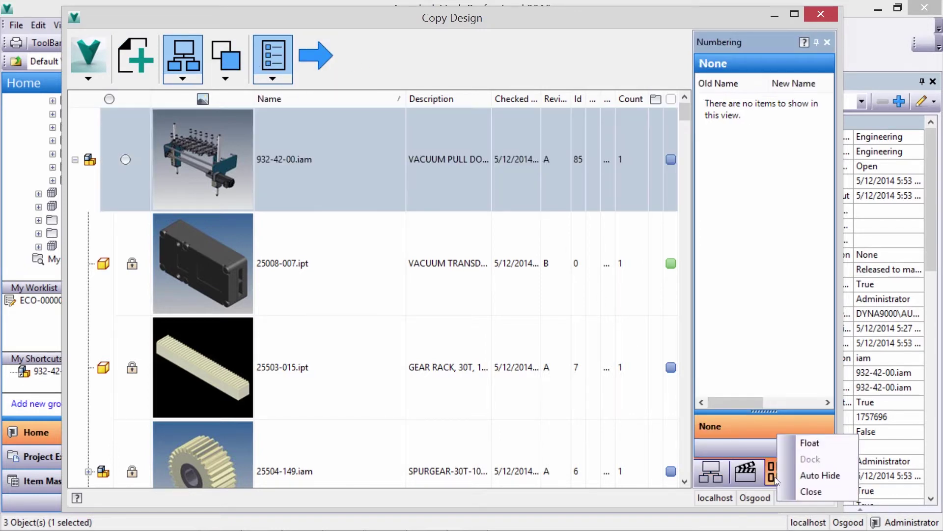
left_click(774, 446)
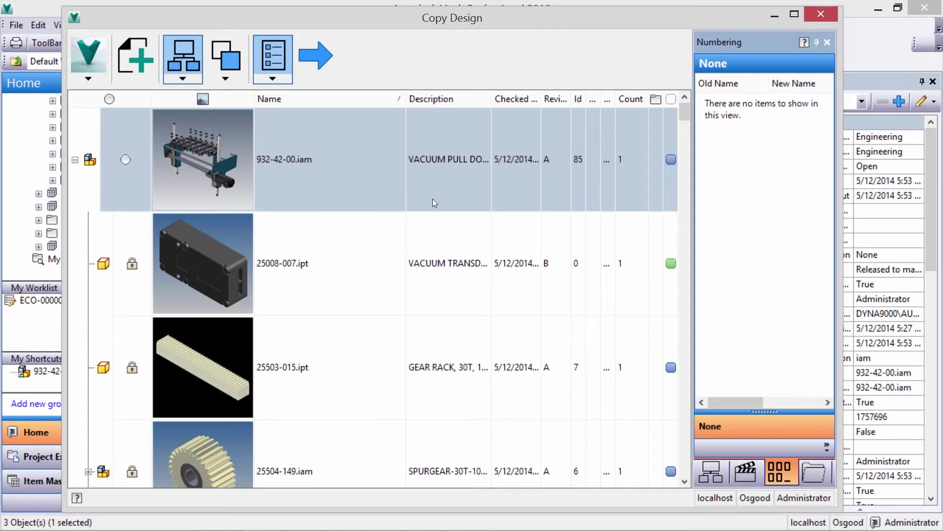
right_click(379, 160)
Set the assembly copy's destination to a new folder 'NEW-' under Data.
left_click(417, 255)
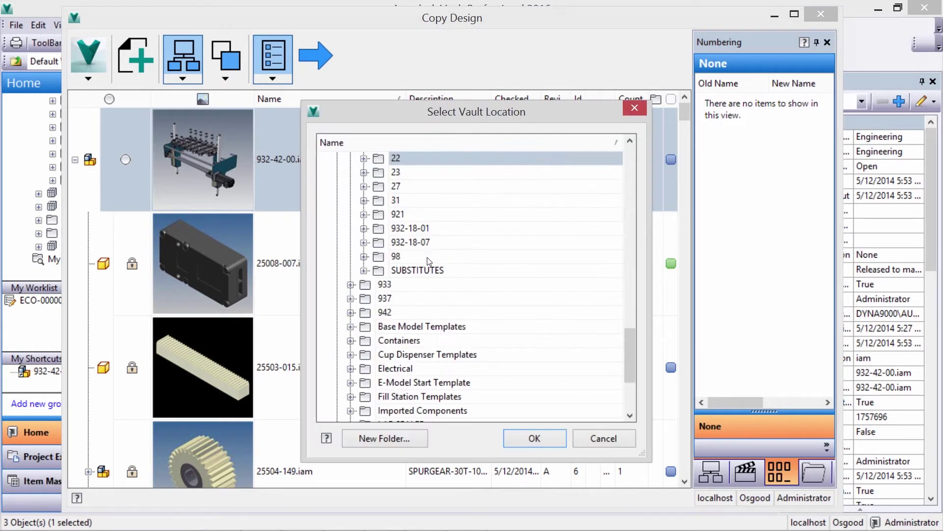
left_click_drag(625, 367, 626, 189)
left_click(377, 187)
left_click(391, 434)
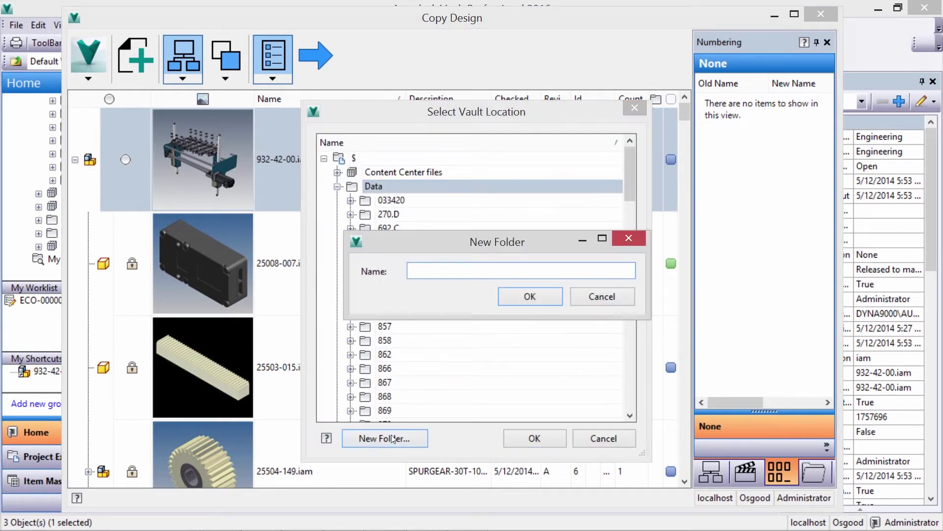
type("NEW-932-42-00")
left_click(530, 296)
left_click(534, 438)
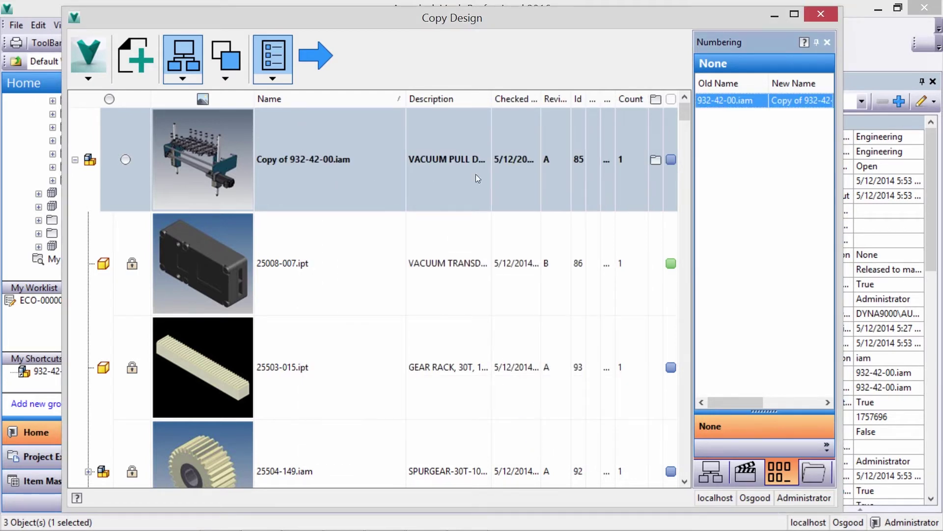
Apply the prefix NEW so the assembly copy is named NEW932-42-00.iam.
right_click(701, 101)
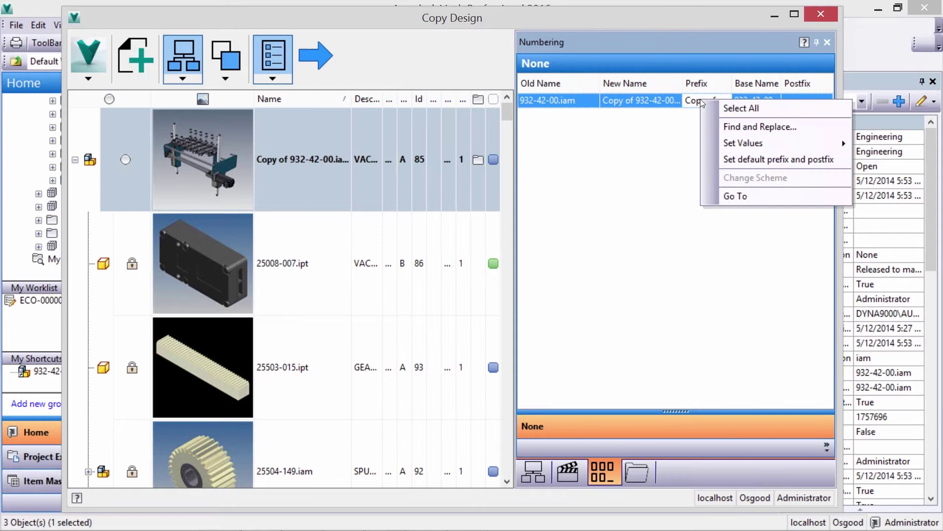
mouse_move(732, 146)
left_click(669, 145)
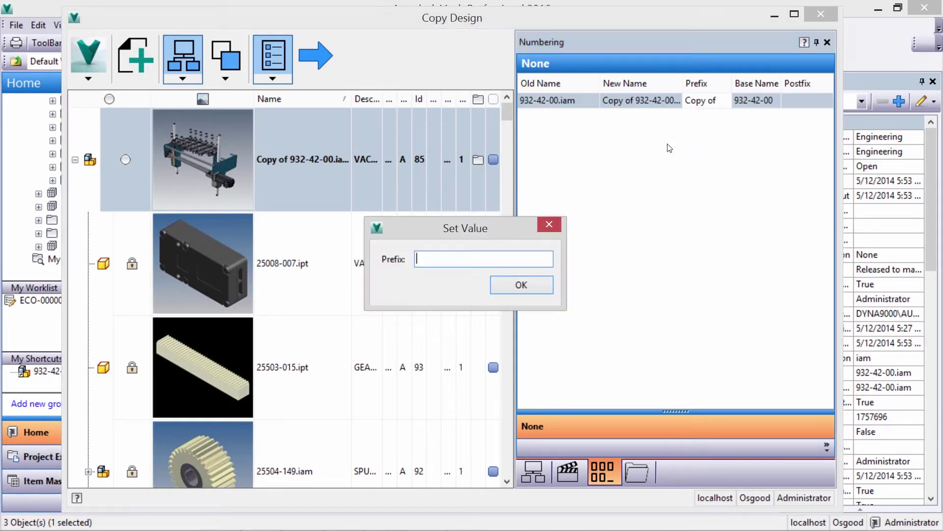
type("NEW")
left_click(512, 287)
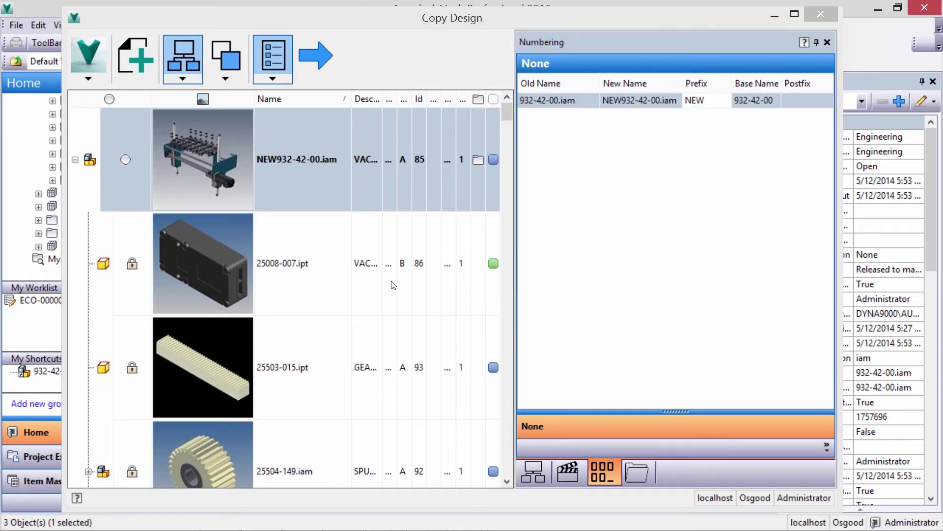
left_click(332, 260)
scroll(332, 275, "down", 5)
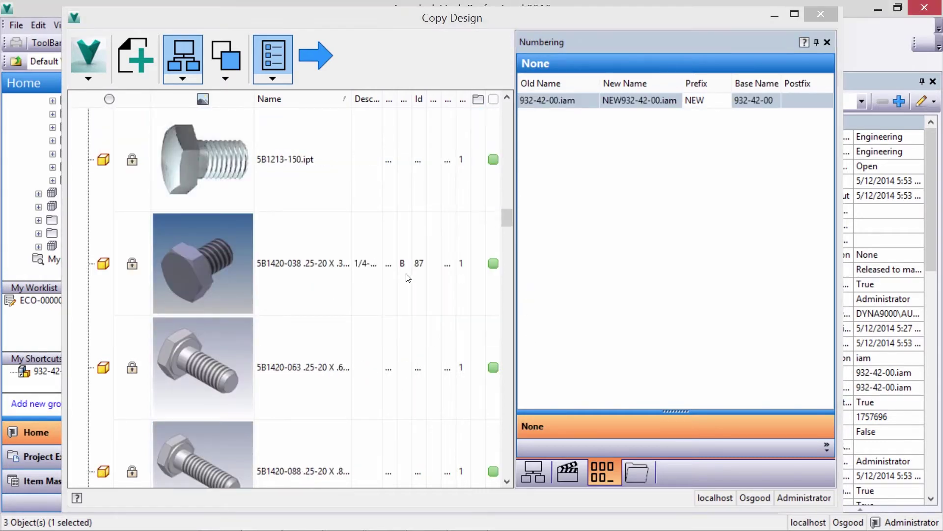
Replace the 71260-121.ipt mounting plate with the existing part 71260-122.ipt.
left_click_drag(515, 261, 717, 261)
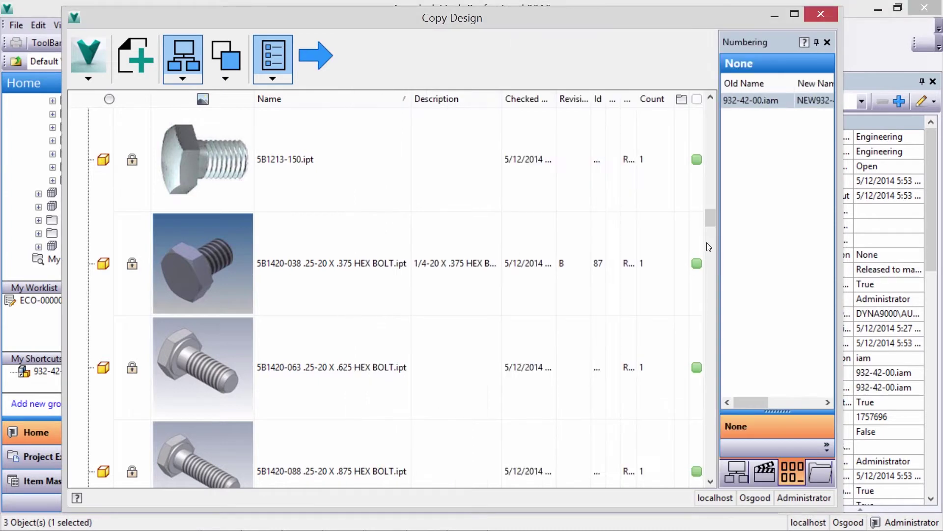
left_click_drag(710, 216, 726, 396)
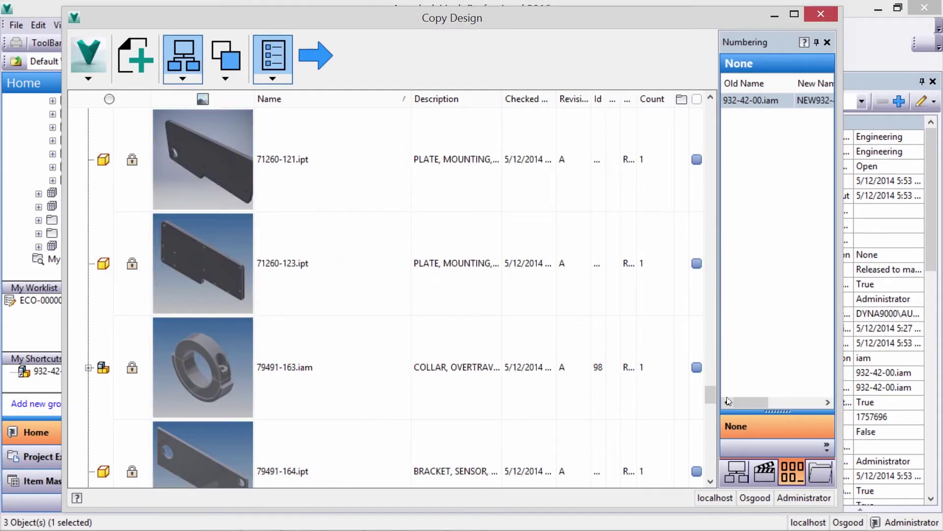
left_click(313, 158)
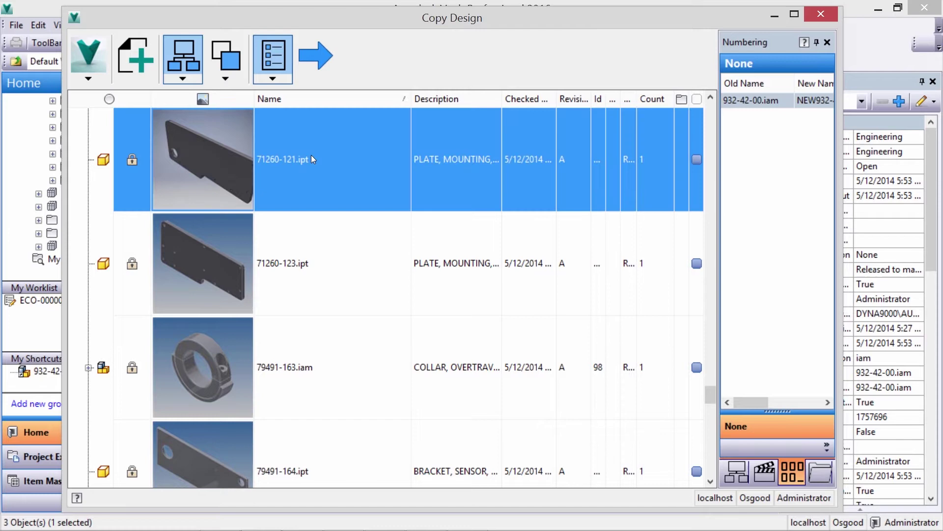
right_click(311, 154)
left_click(344, 196)
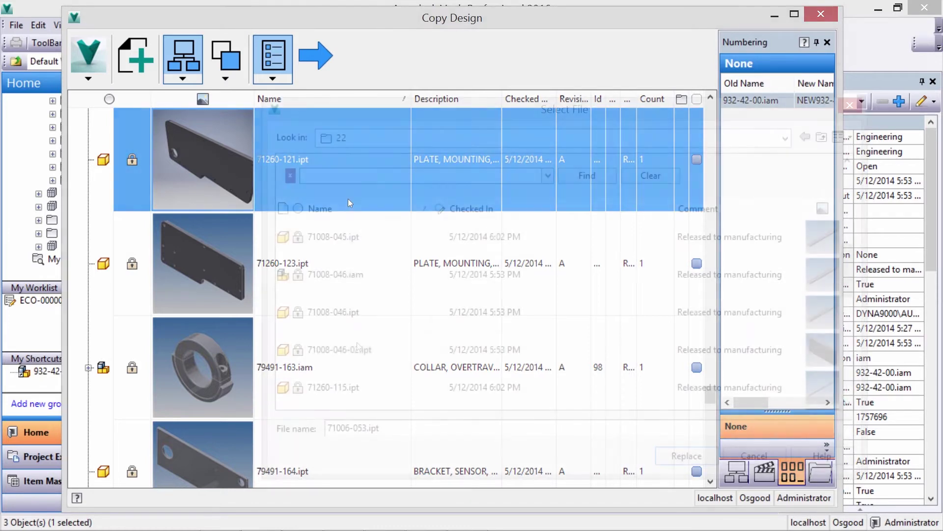
scroll(359, 349, "down", 3)
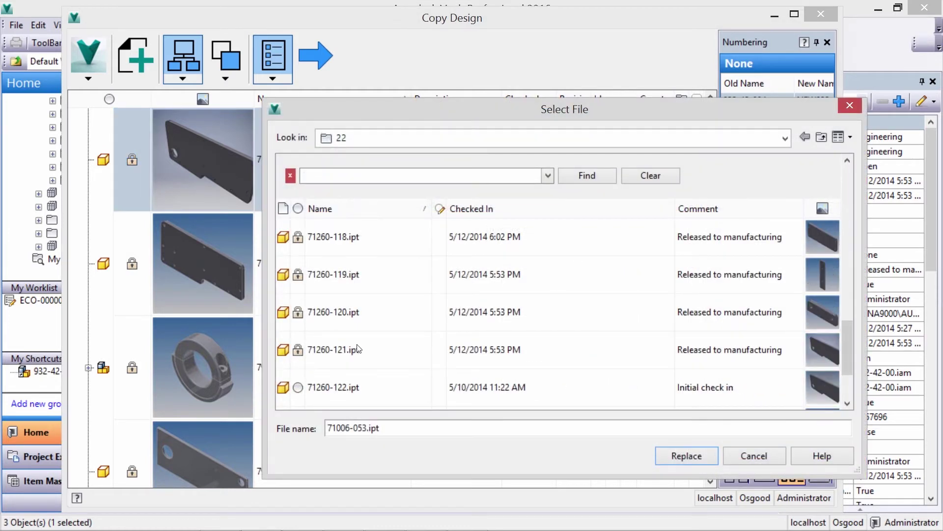
left_click(352, 388)
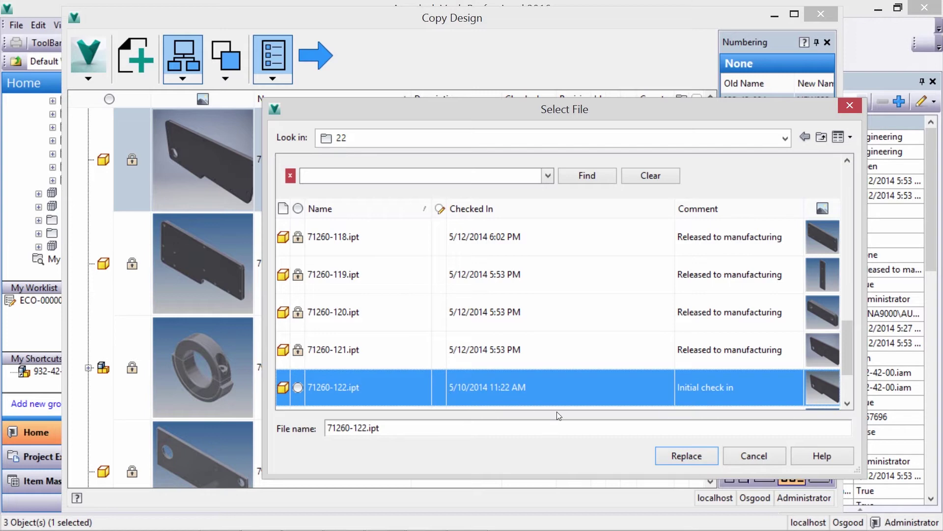
left_click(681, 455)
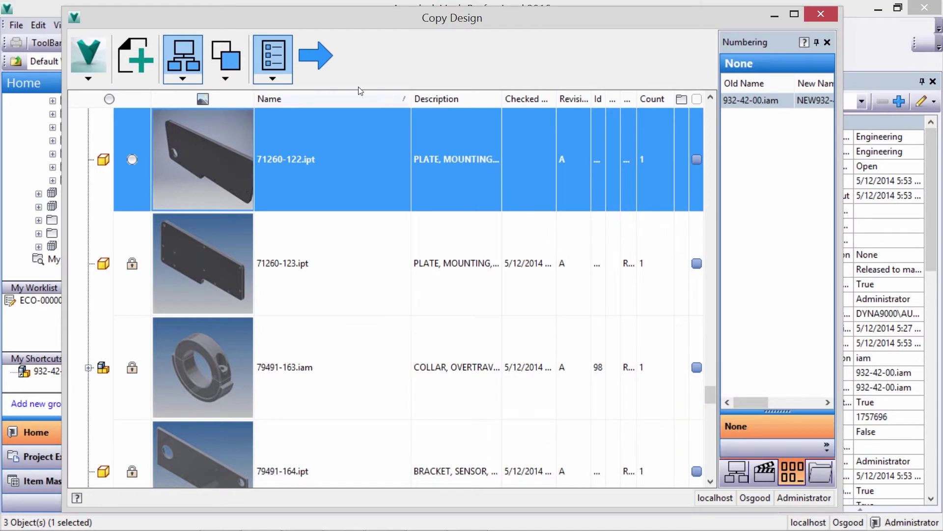
Create the NEW932-42-00 design copy, accept the assembly update prompt, and maximize its window.
left_click(320, 54)
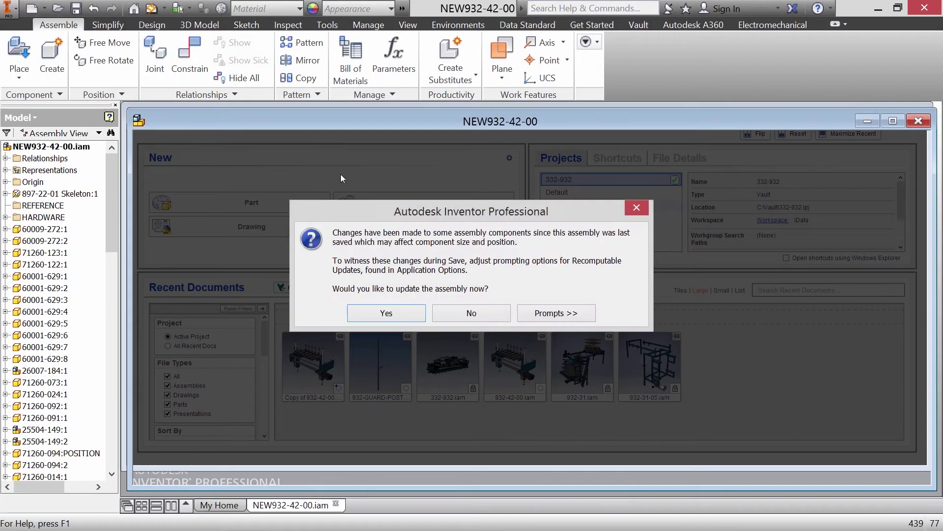
left_click(386, 313)
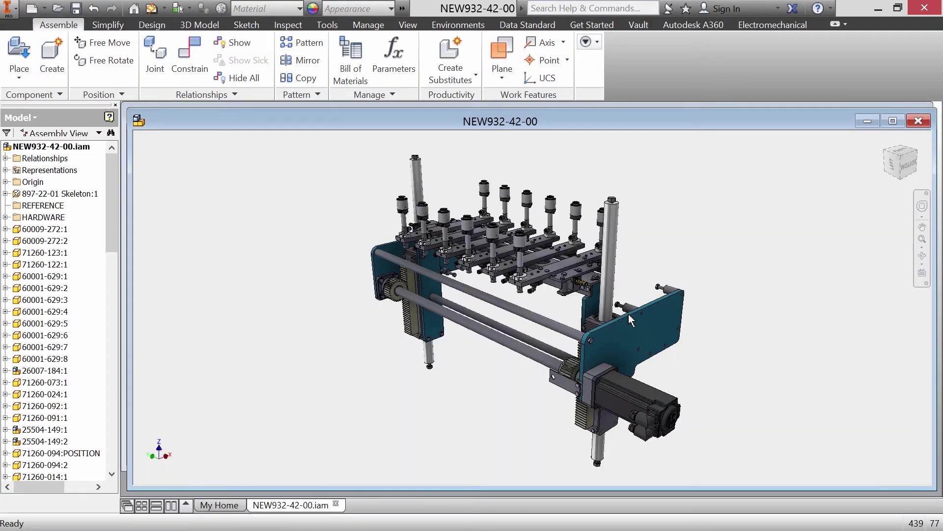
left_click(890, 123)
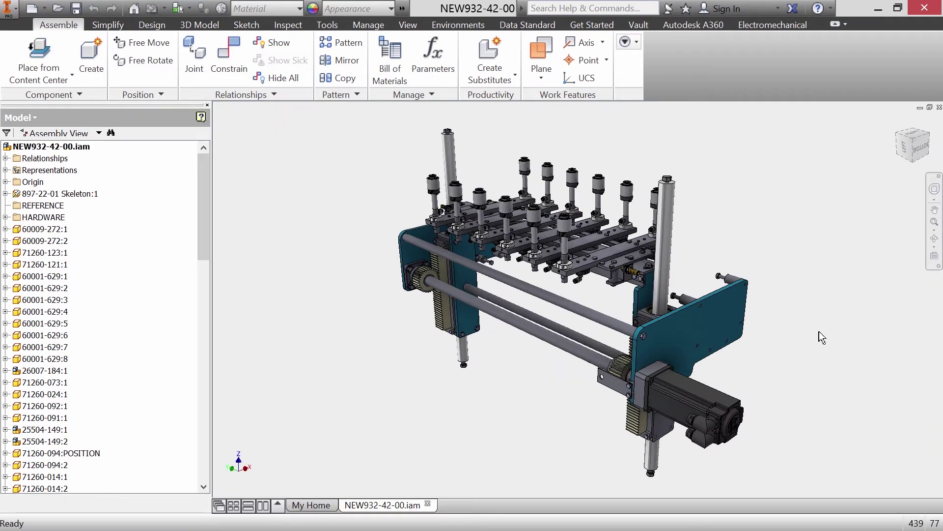
Replace servo sub-assembly 50003-217 with vault file 50003-227.iam found by searching 'allen', saving 50003-217's edits.
right_click(700, 407)
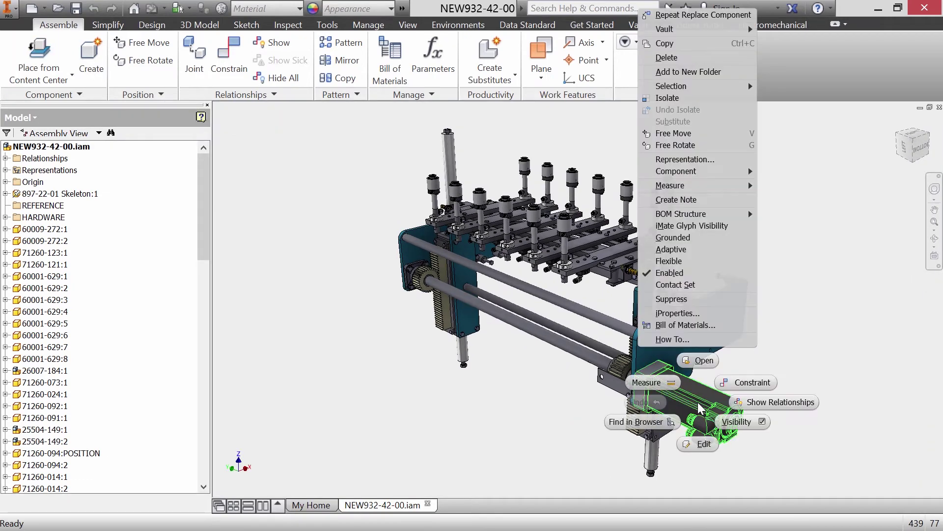
mouse_move(722, 171)
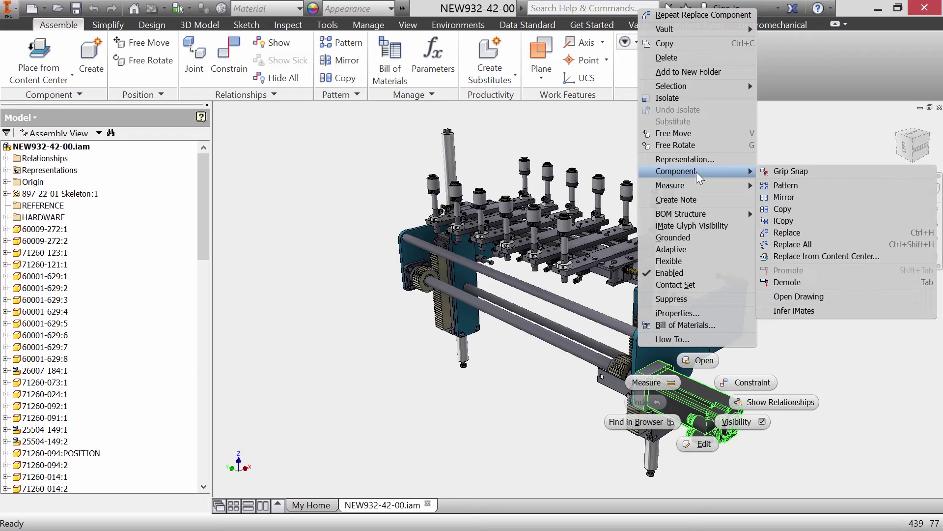
left_click(789, 232)
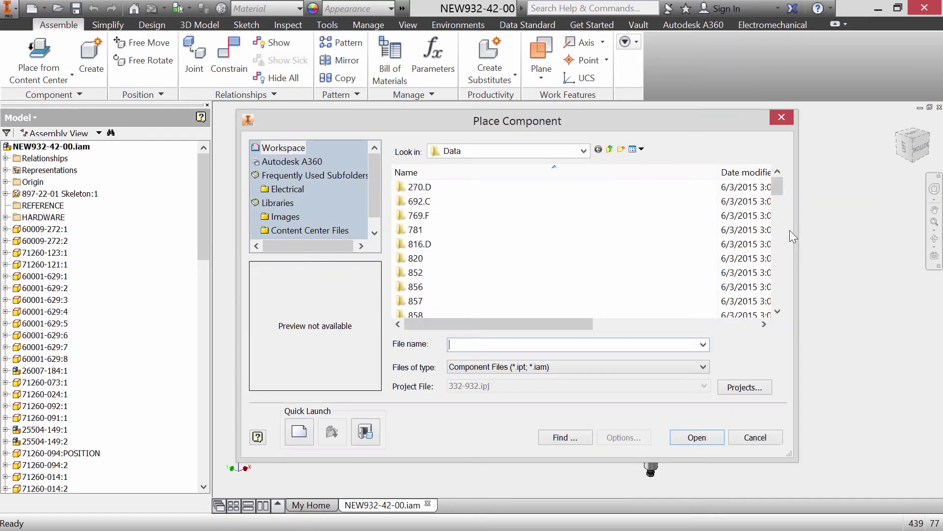
left_click(359, 434)
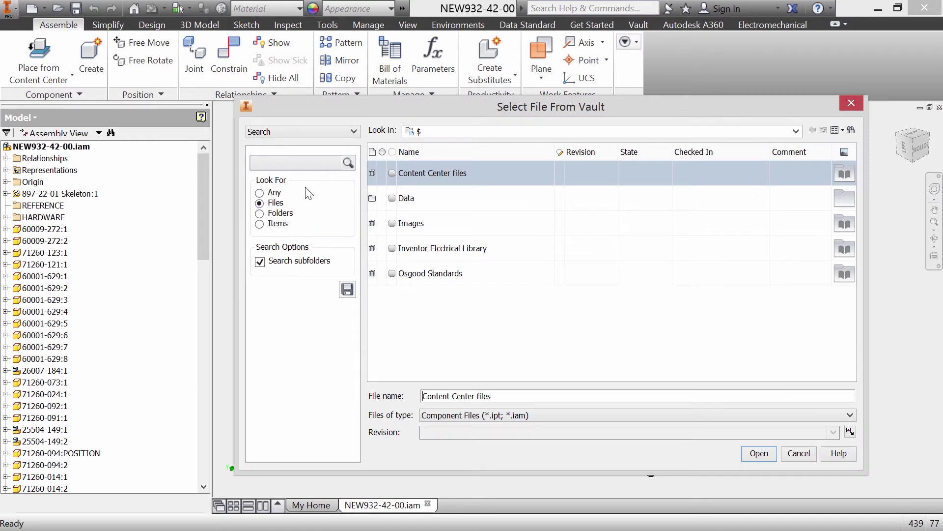
left_click(295, 161)
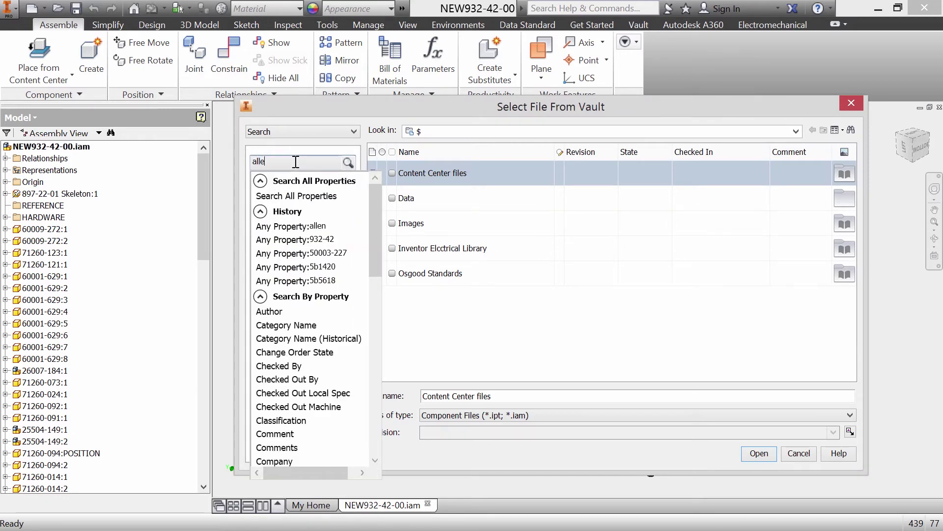
type("allen")
key("Return")
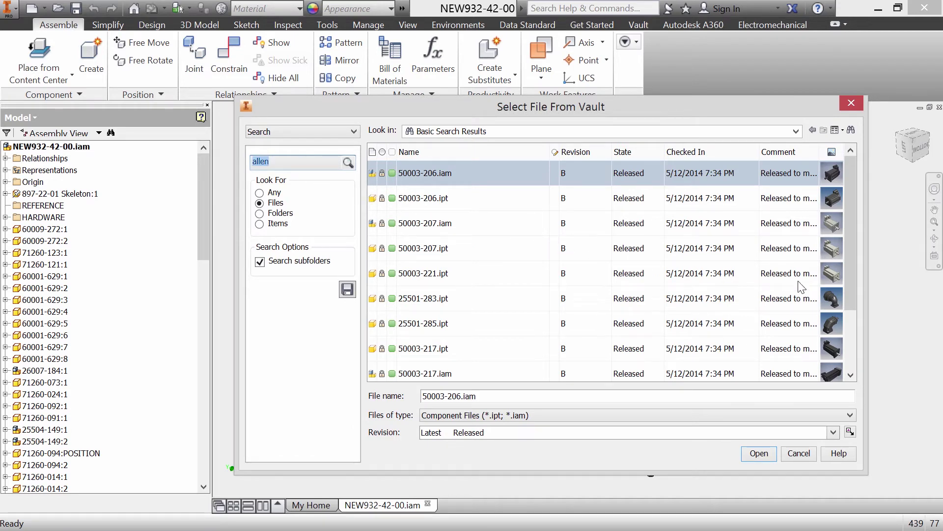
left_click_drag(848, 294, 848, 355)
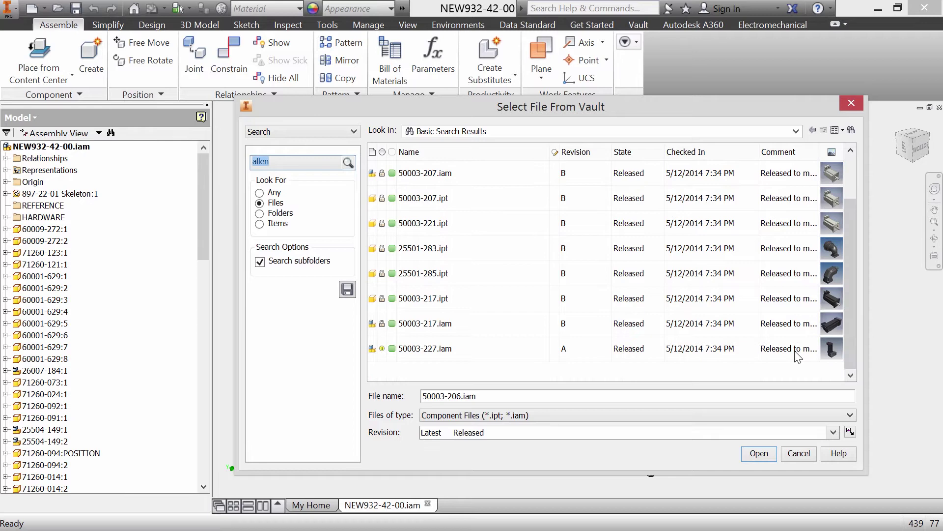
left_click(759, 349)
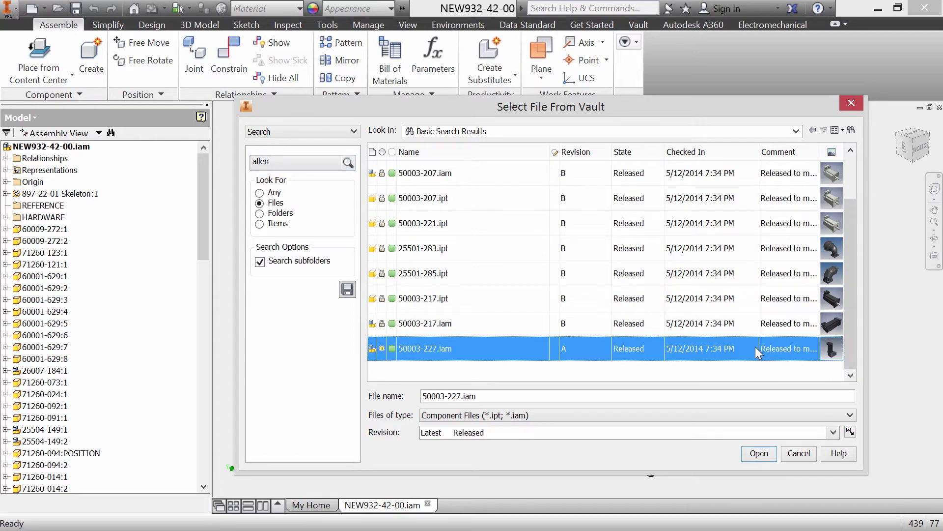
left_click(757, 454)
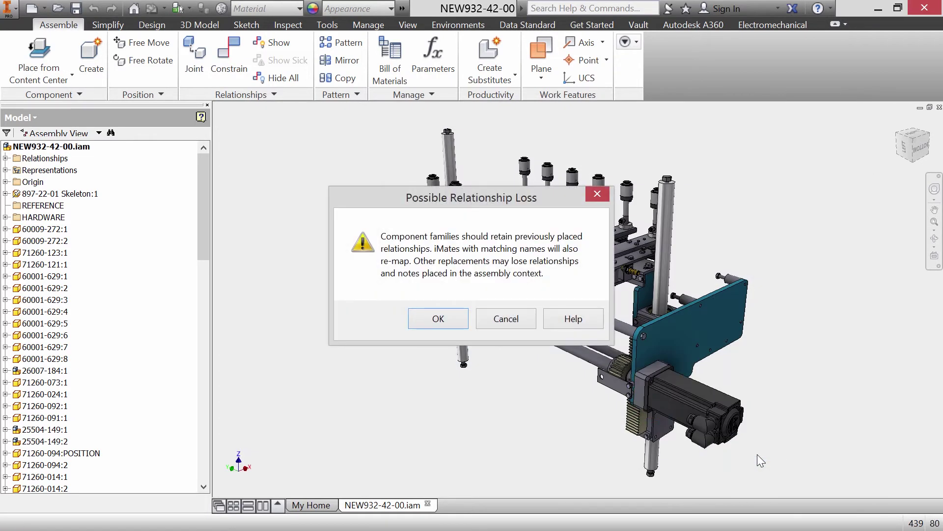
left_click(446, 319)
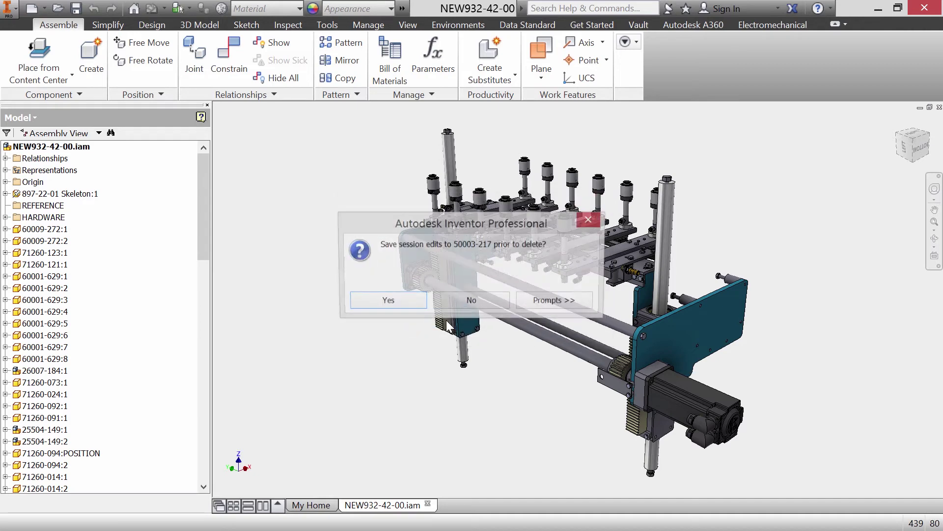
left_click(405, 300)
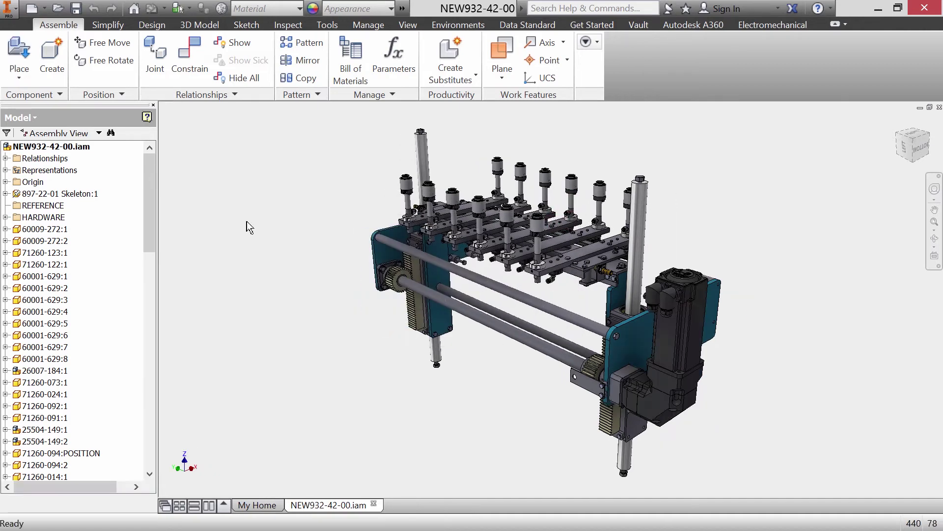
Check NEW932-42-00.iam into the vault with an 'UPDATED THE SERVO MOTOR' comment.
left_click(83, 148)
right_click(79, 146)
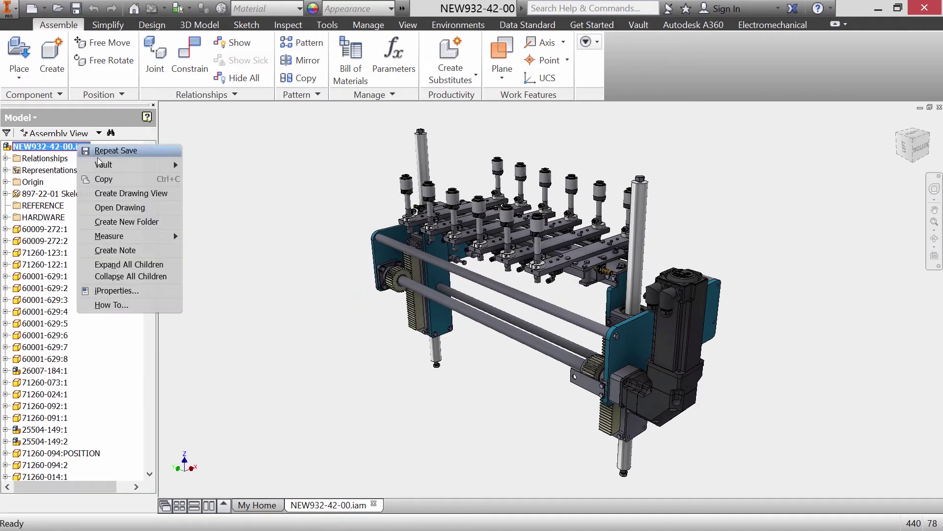
mouse_move(111, 165)
left_click(217, 190)
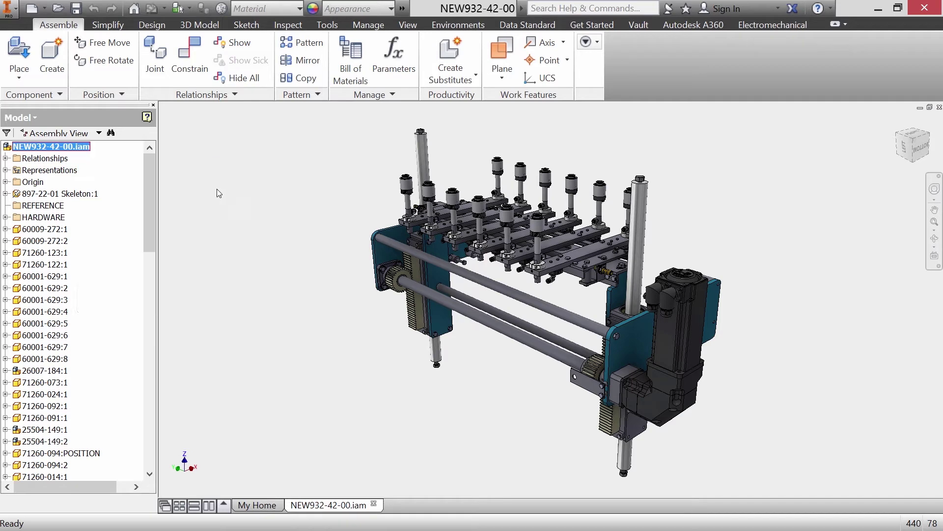
type("UPDATED THE SERVO MOTOR.")
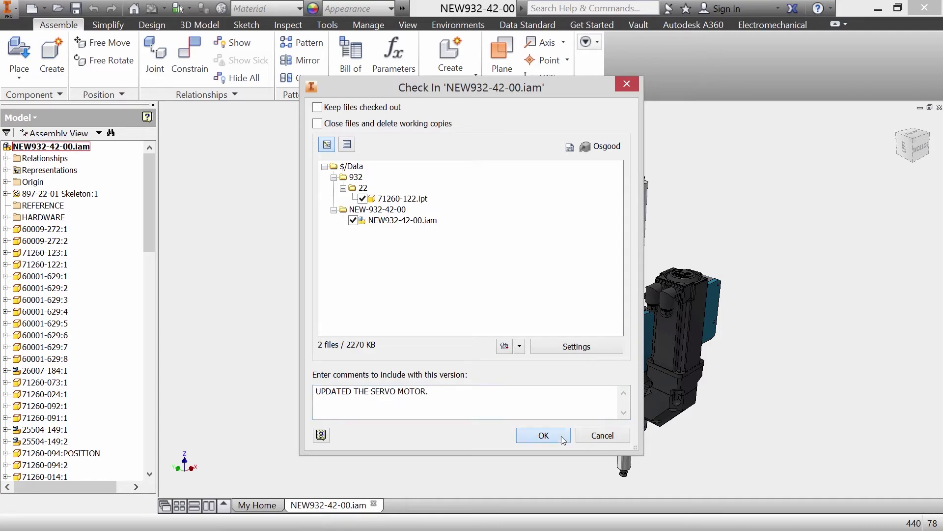
left_click(561, 435)
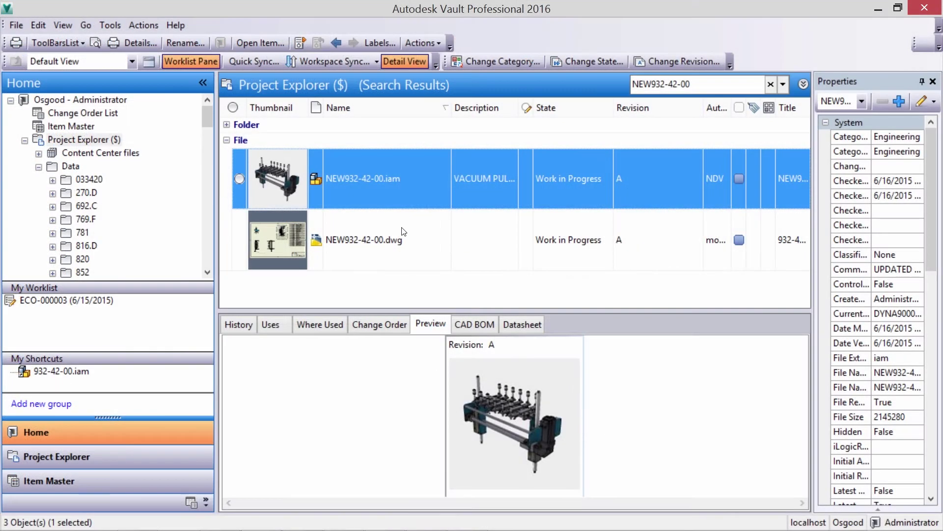
Change the state of NEW932-42-00.iam and its drawing to Released.
right_click(385, 185)
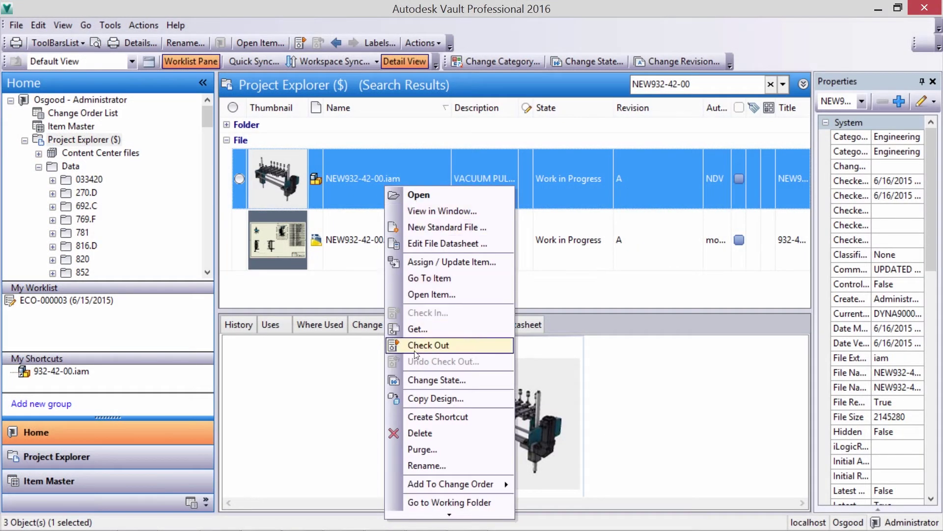
left_click(417, 380)
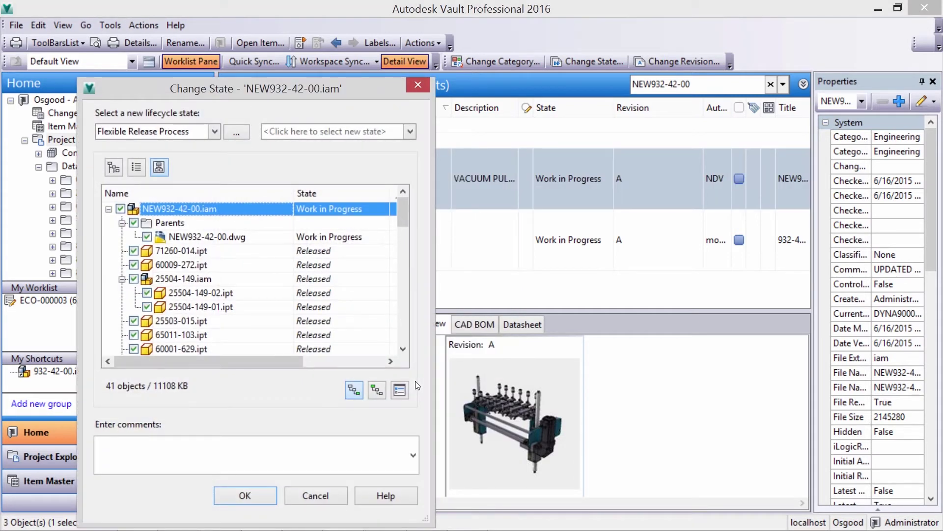
left_click(314, 132)
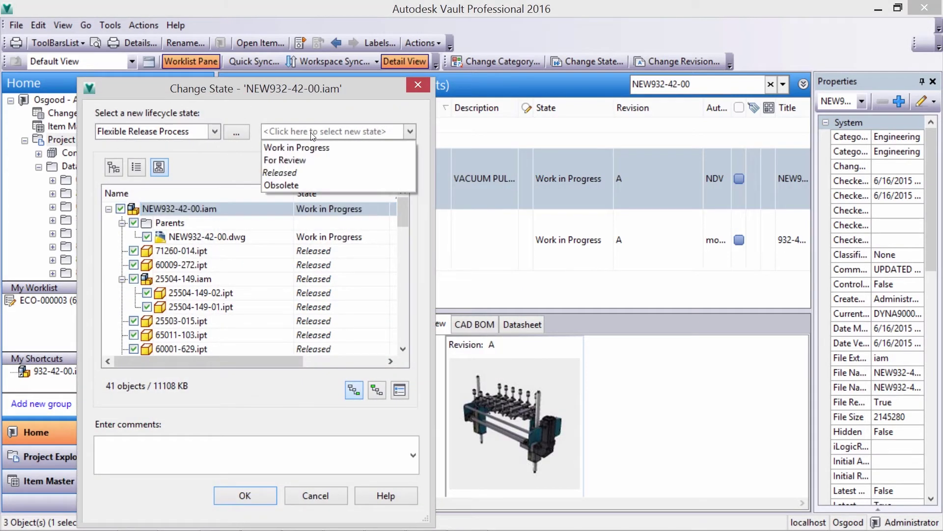
left_click(302, 175)
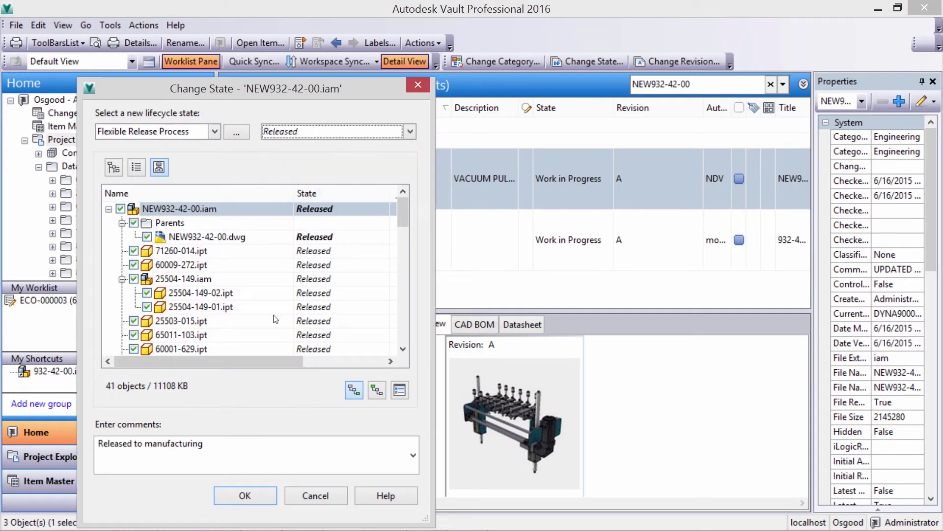
left_click(244, 496)
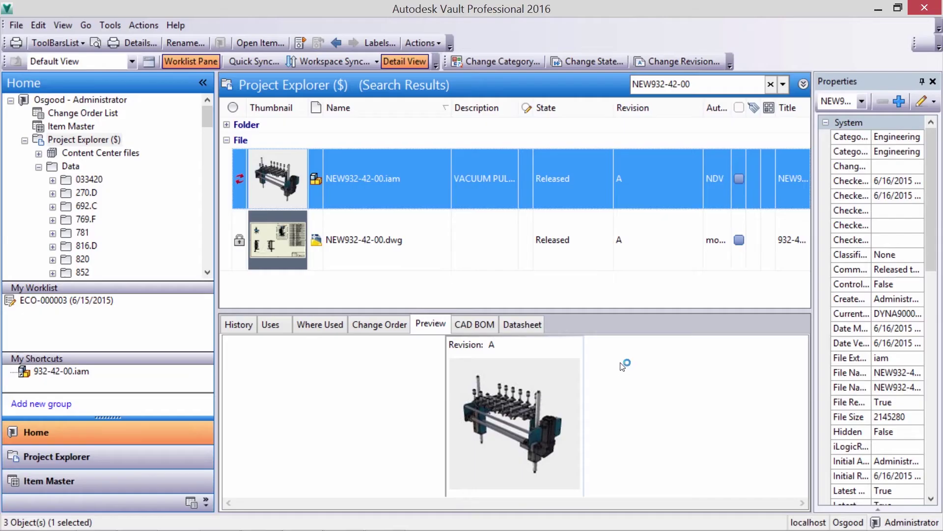
Create item NEW932-42-00 from the assembly and turn on all its BOM child rows.
right_click(461, 189)
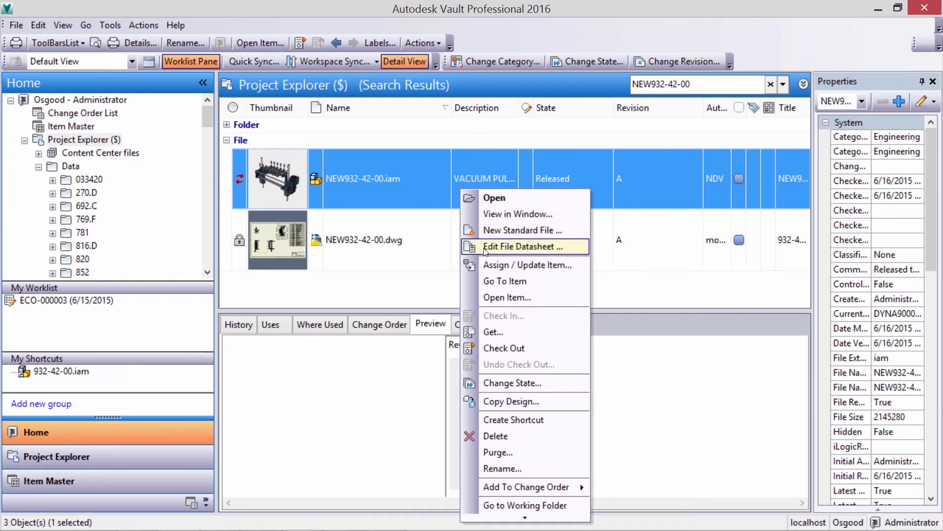
left_click(493, 265)
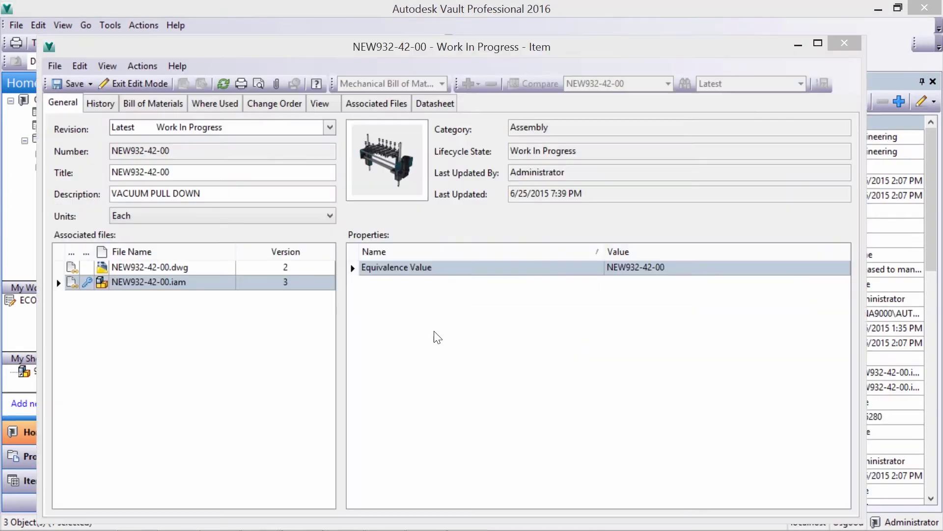
left_click(141, 102)
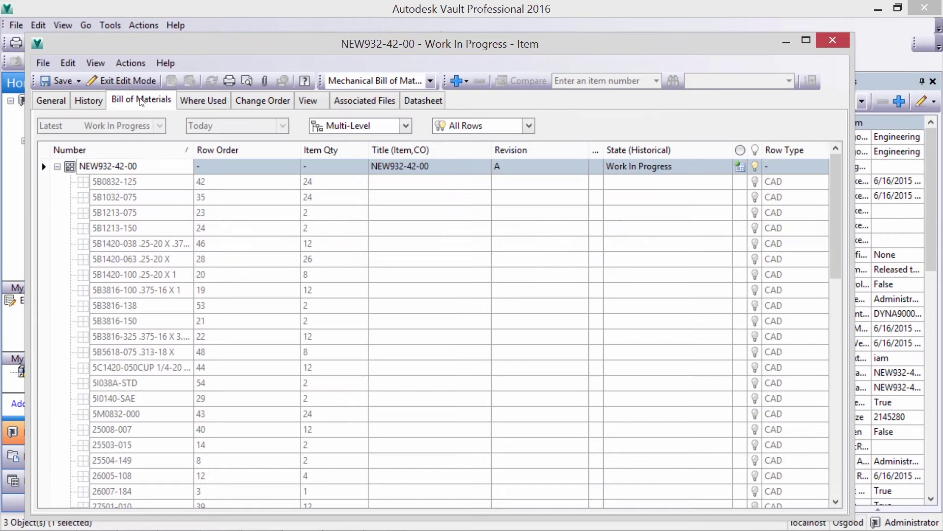
right_click(146, 167)
left_click(200, 258)
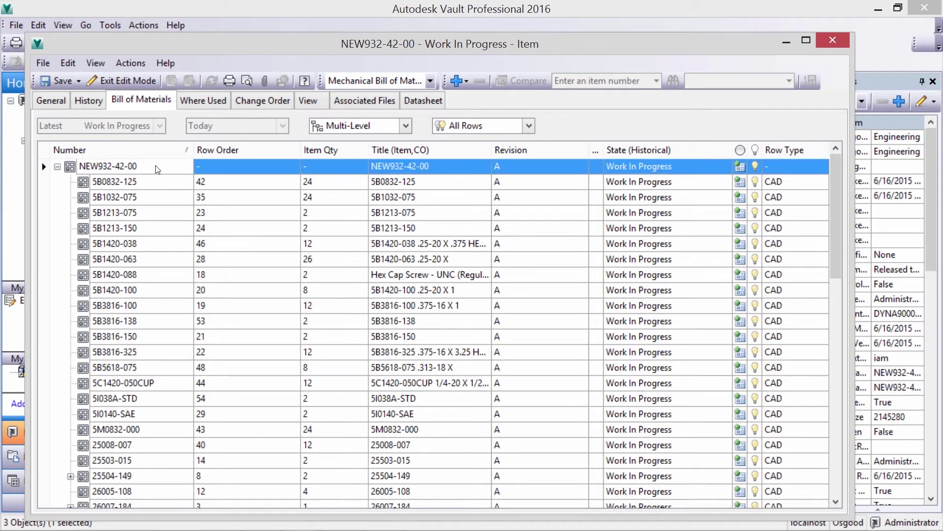
Begin adding a BOM row from an existing item.
right_click(158, 171)
mouse_move(181, 204)
left_click(295, 208)
Search existing items for 'kit' and add Service Kit 100001 to the BOM.
type("kit")
key("Return")
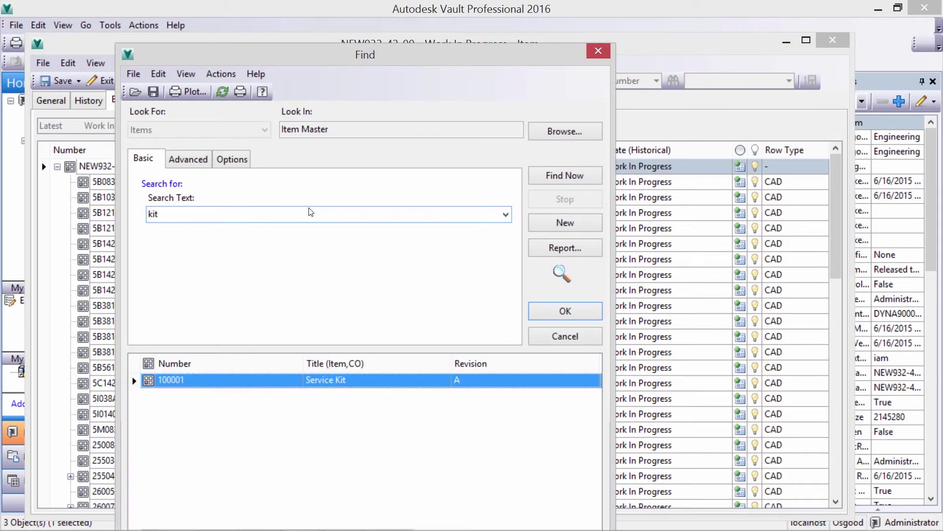
left_click(565, 311)
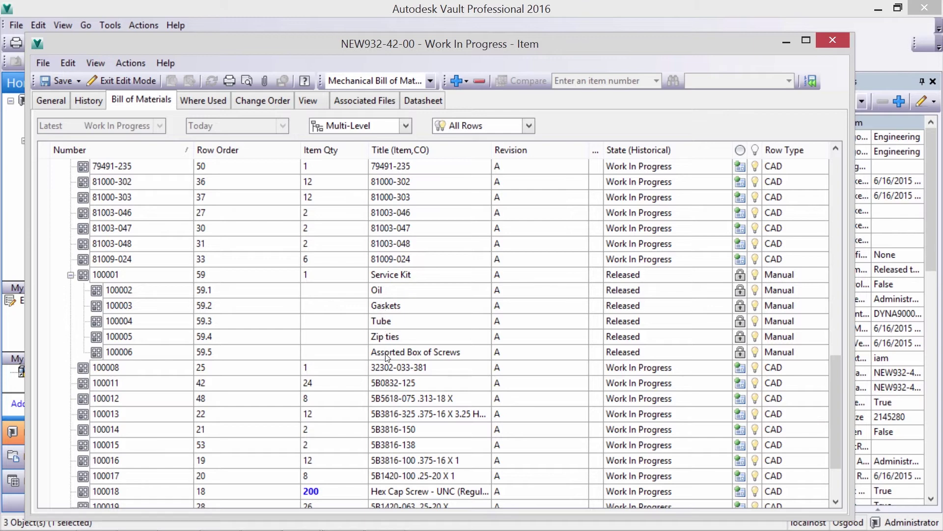
Sort the bill of materials rows by Number.
scroll(552, 308, "up", 5)
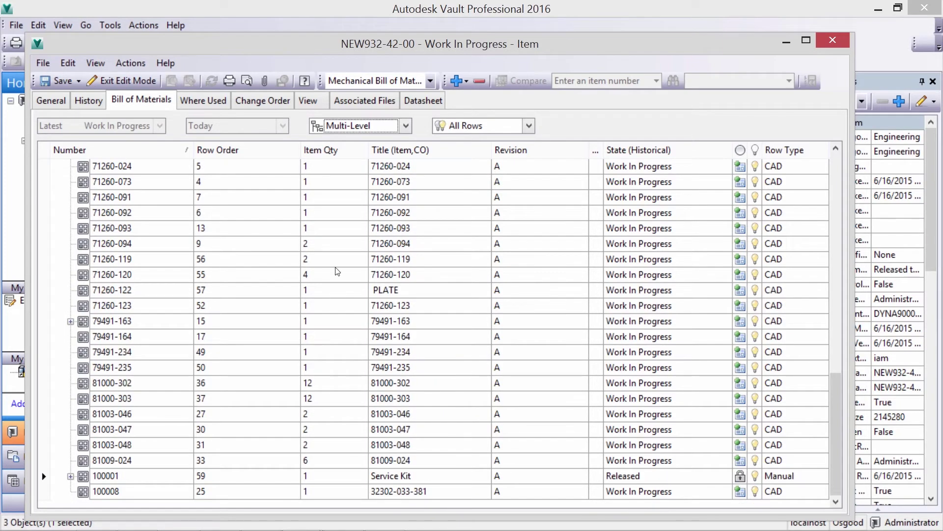
left_click(155, 151)
scroll(155, 387, "down", 7)
scroll(155, 386, "down", 5)
Renumber rows 5B5618-075 through 5B0832-125 sequentially from 100011, then start renumbering 50003-227.
left_click(127, 307)
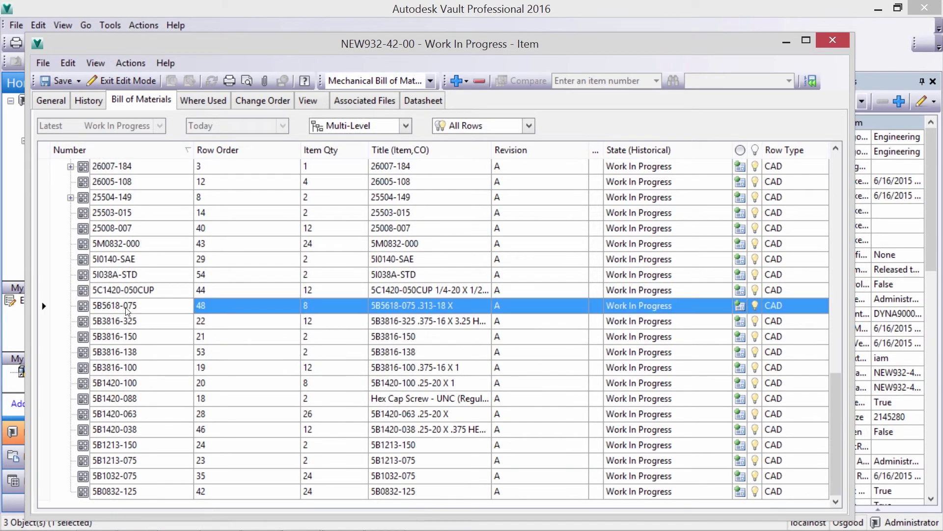
left_click(128, 491, "shift")
right_click(128, 491)
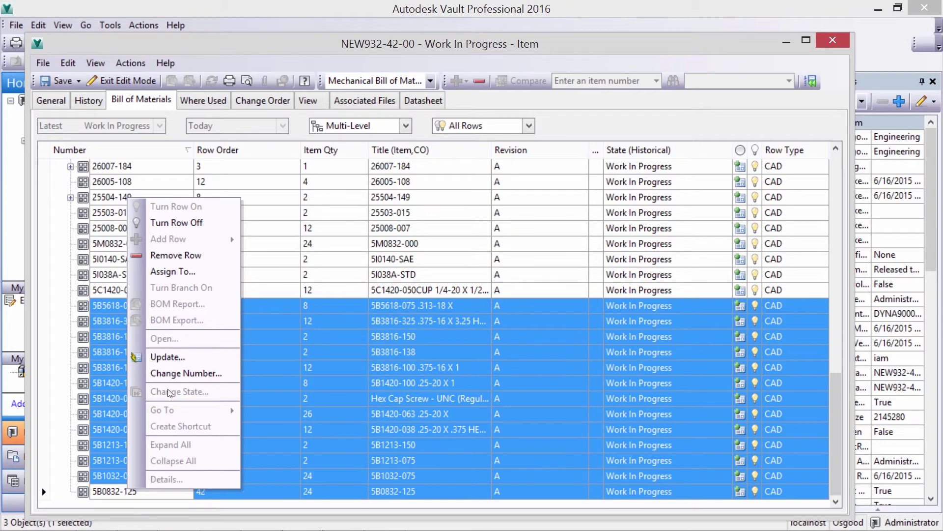
left_click(173, 376)
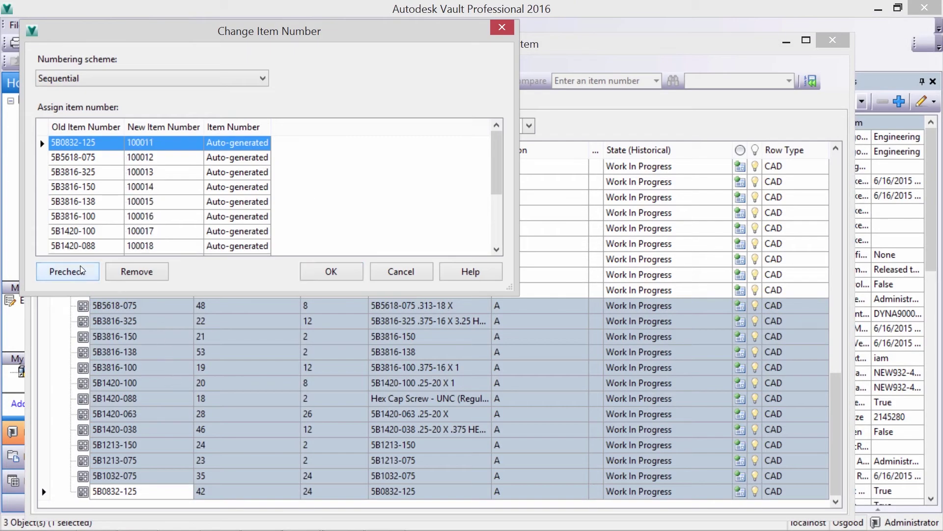
left_click(199, 79)
left_click(302, 124)
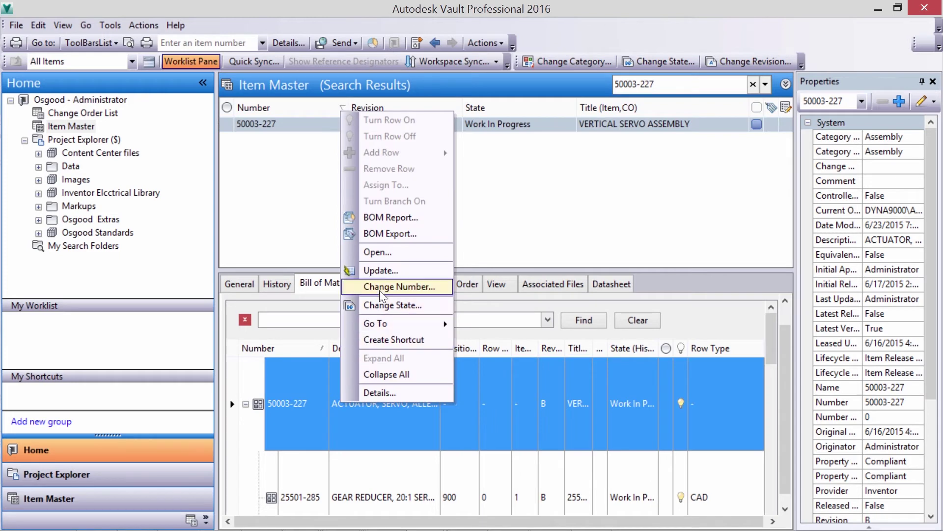
left_click(388, 286)
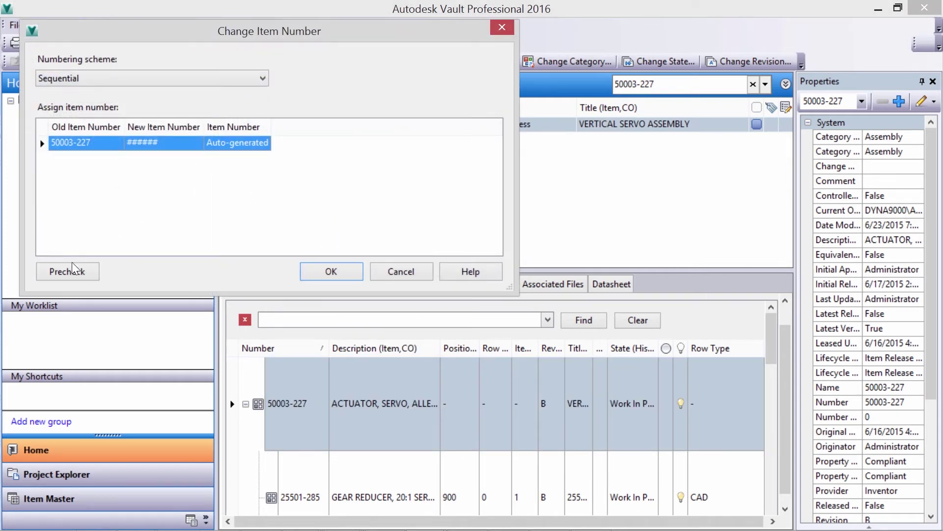
Renumber item 50003-227 to 100040 and update it.
left_click(67, 270)
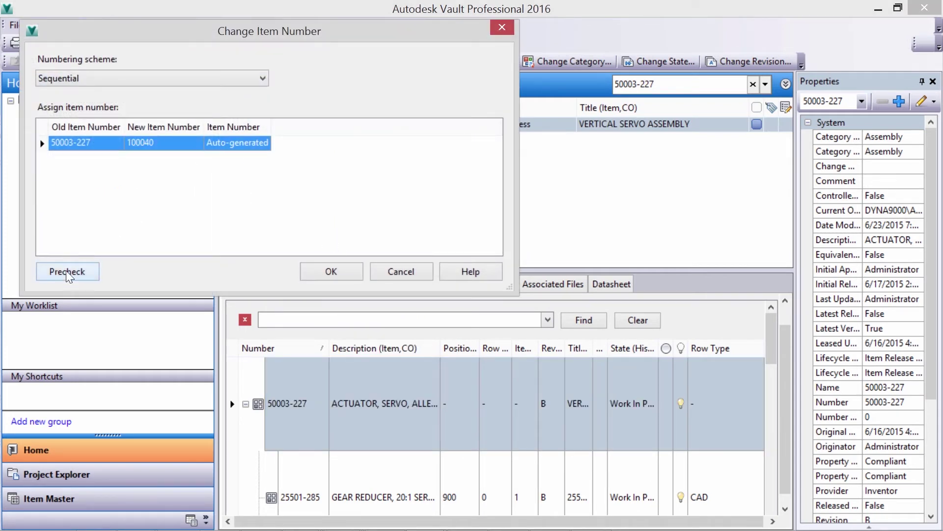
left_click(322, 270)
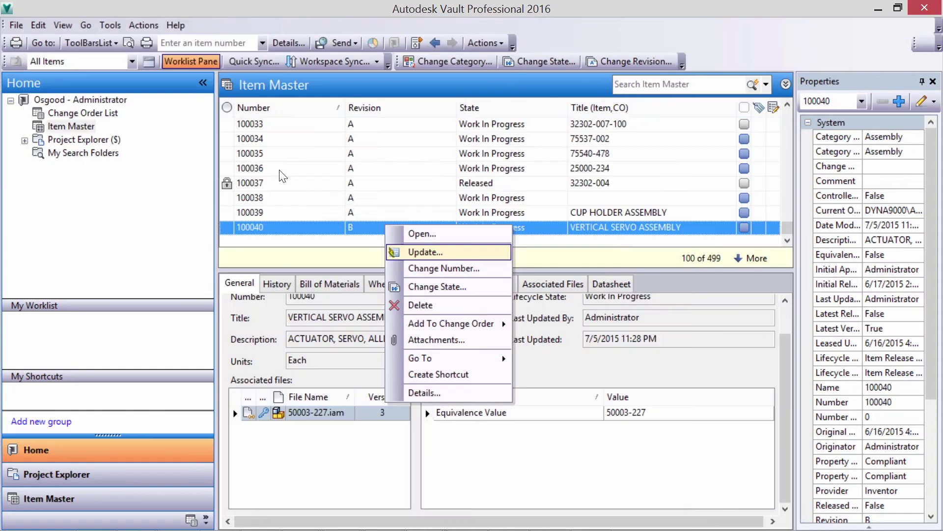
left_click(416, 251)
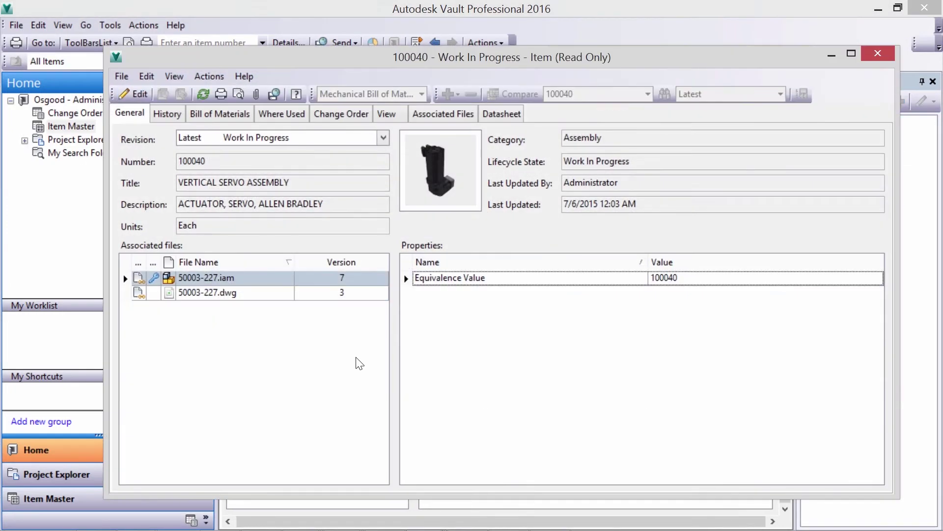
Synchronize 50003-227.iam's properties with the comment 'UPDATE TO FILE NAME.'.
right_click(309, 278)
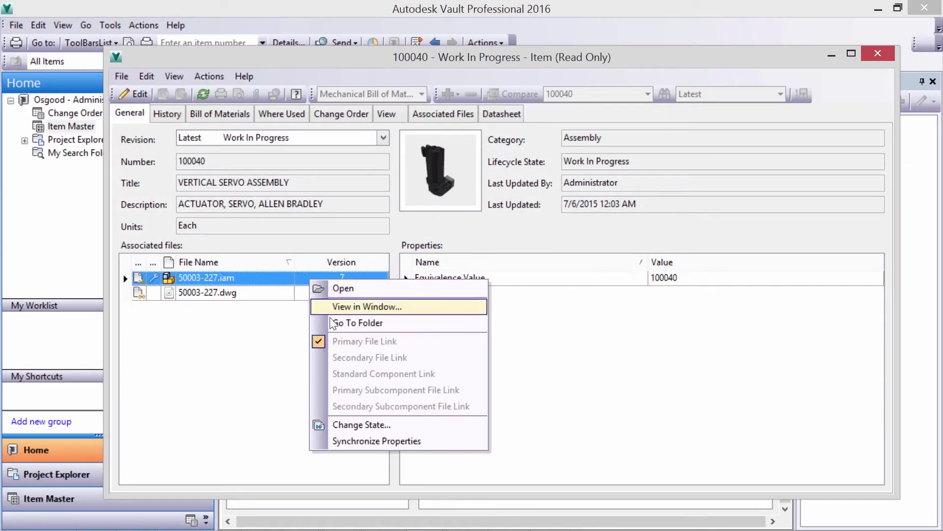
left_click(376, 441)
type("UPDAT")
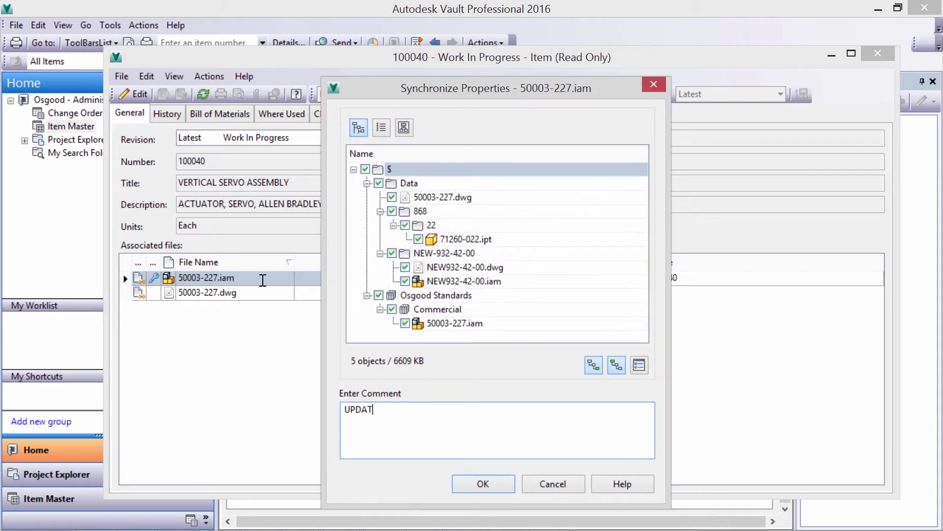
type("E TO FILE NAME.")
left_click(484, 486)
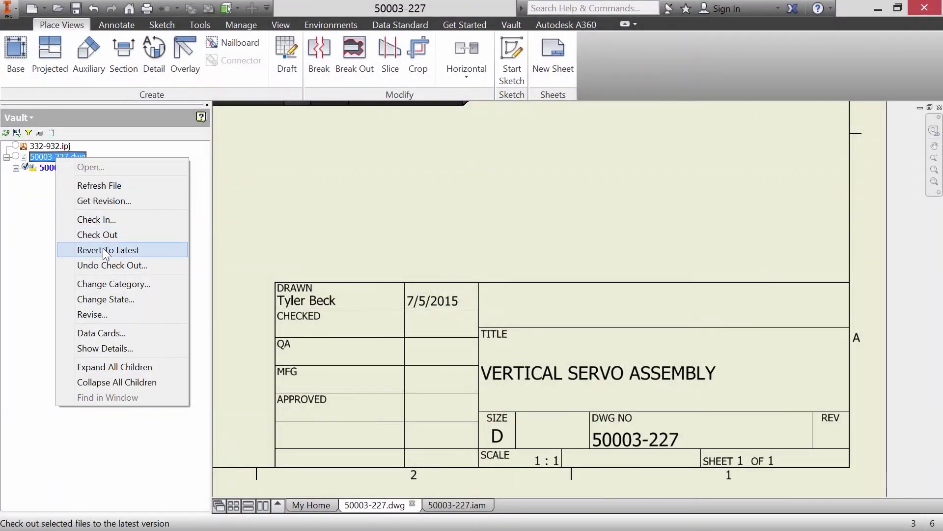
Revert the 50003-227 drawing to latest, check it out, and update all out-of-date properties.
left_click(103, 249)
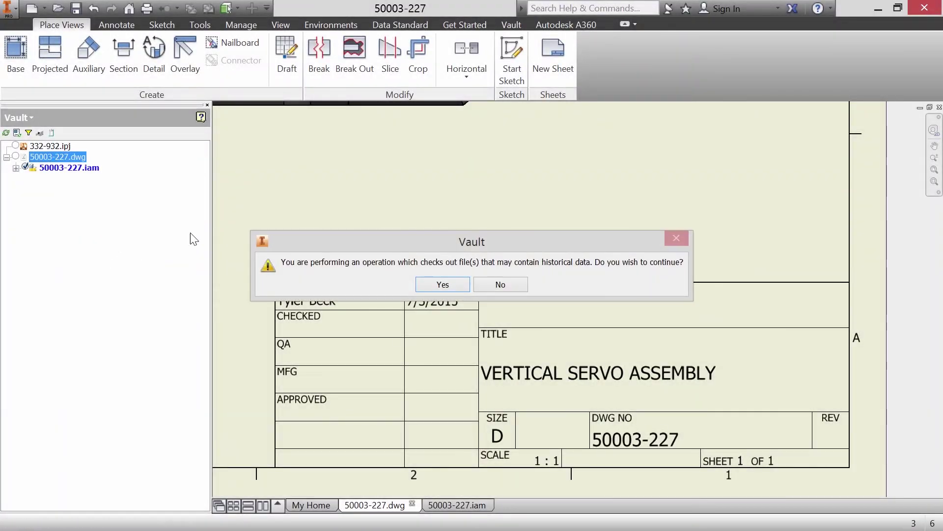
left_click(442, 281)
left_click(249, 169)
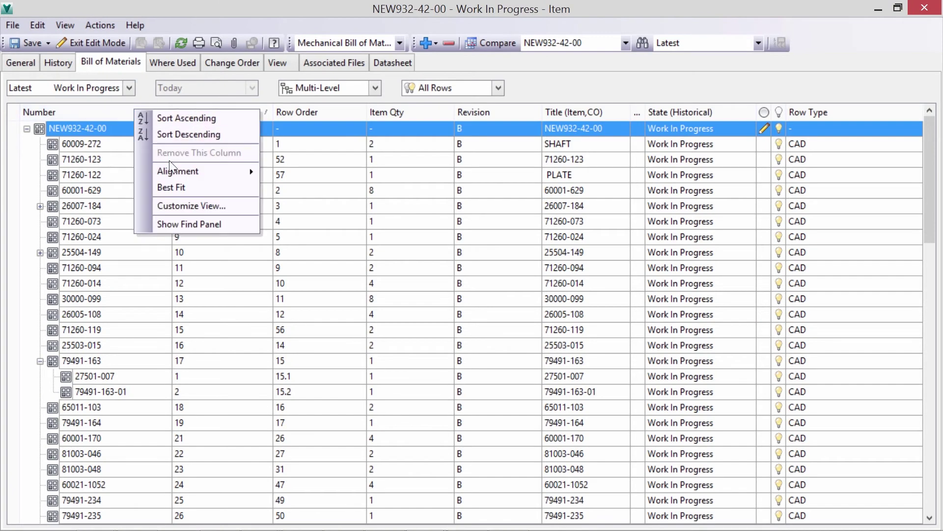
Search the bill of materials for '091-01'.
left_click(197, 219)
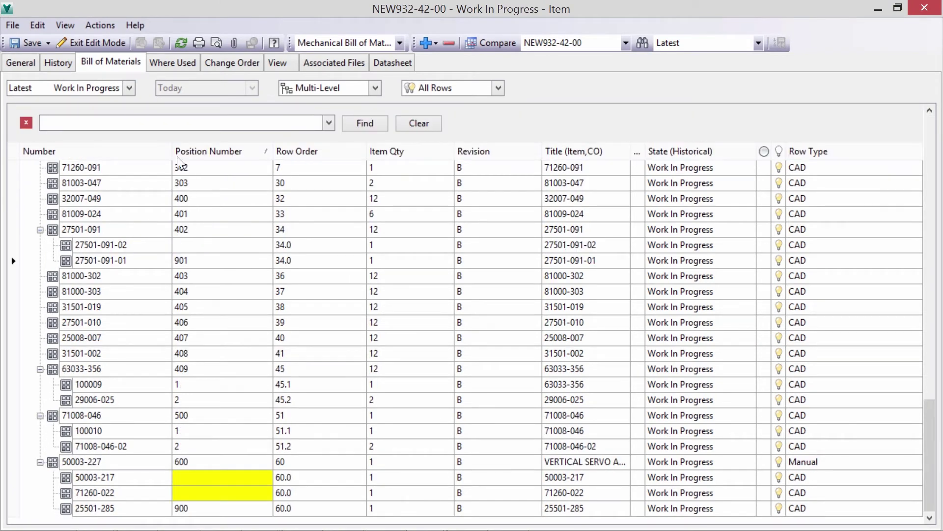
type("09")
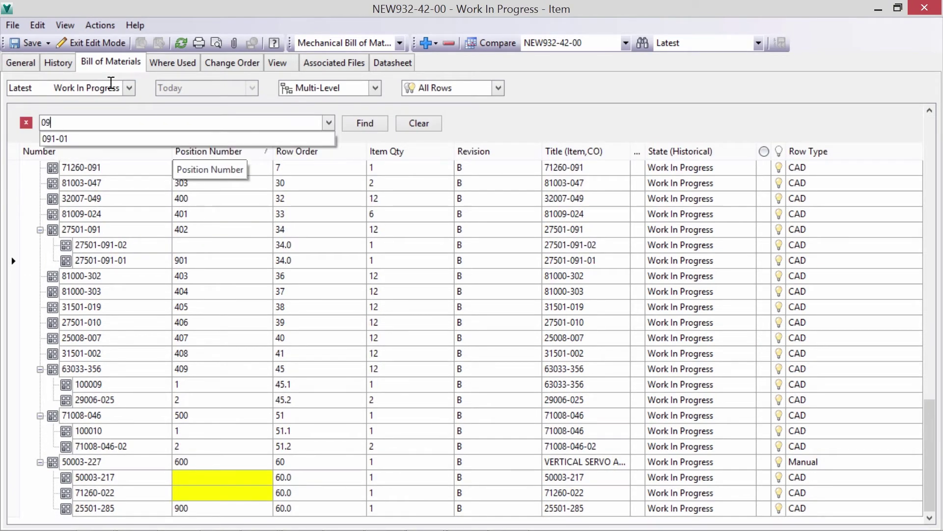
type("1-01")
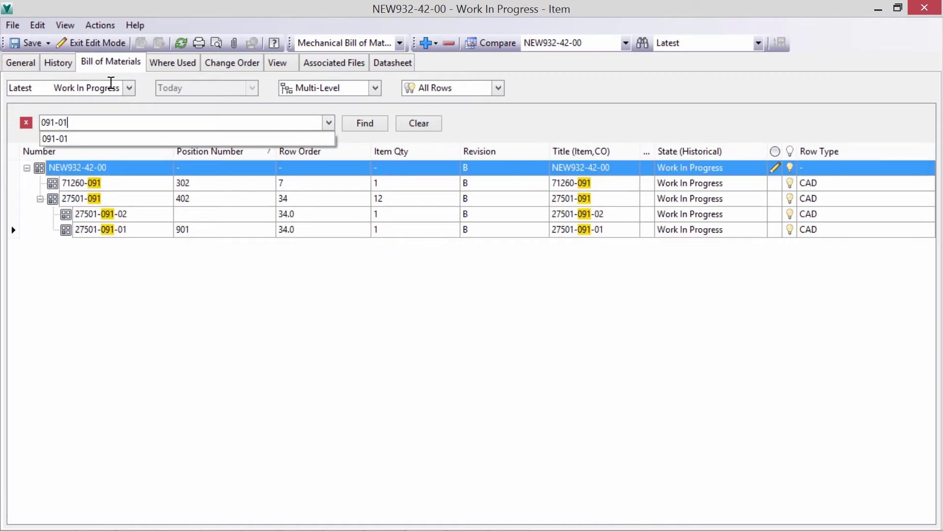
key("Return")
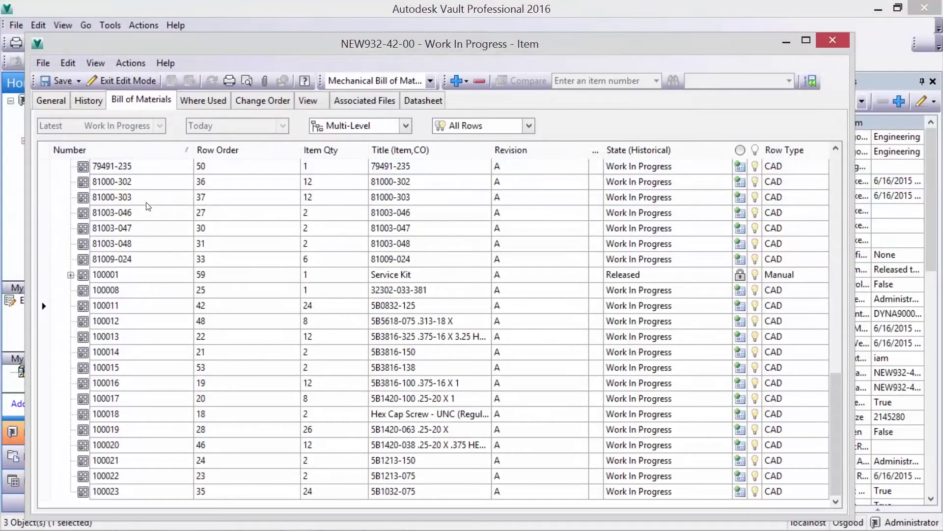
Change Hex Cap Screw row 100018's item quantity from 2 to 200.
left_click(233, 417)
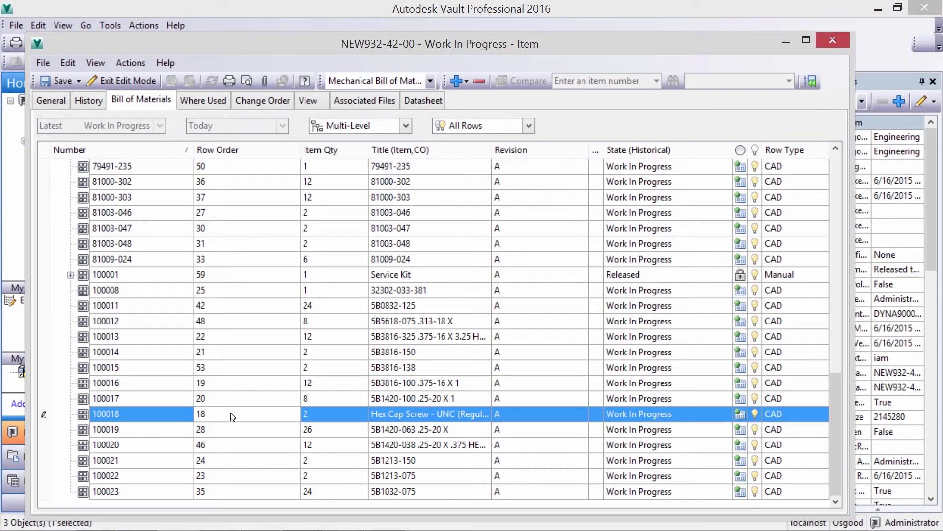
left_click(315, 419)
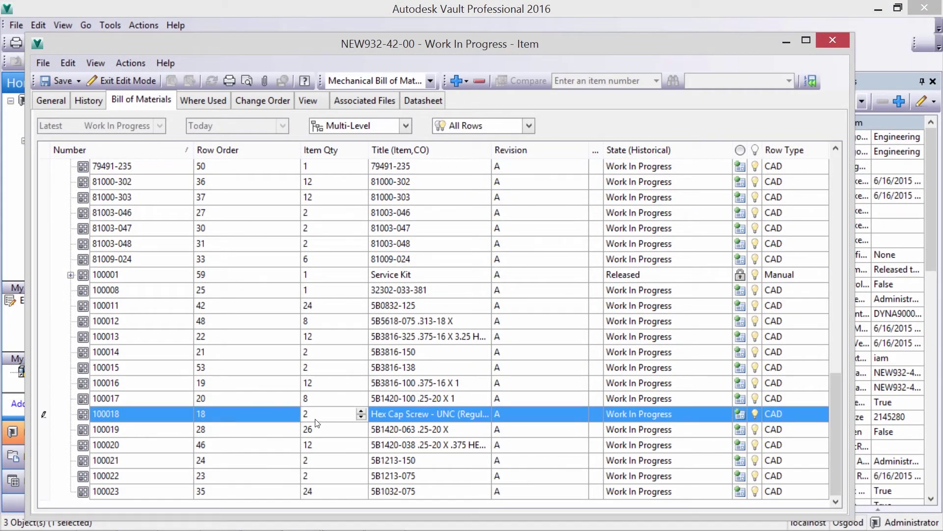
type("00")
key("Return")
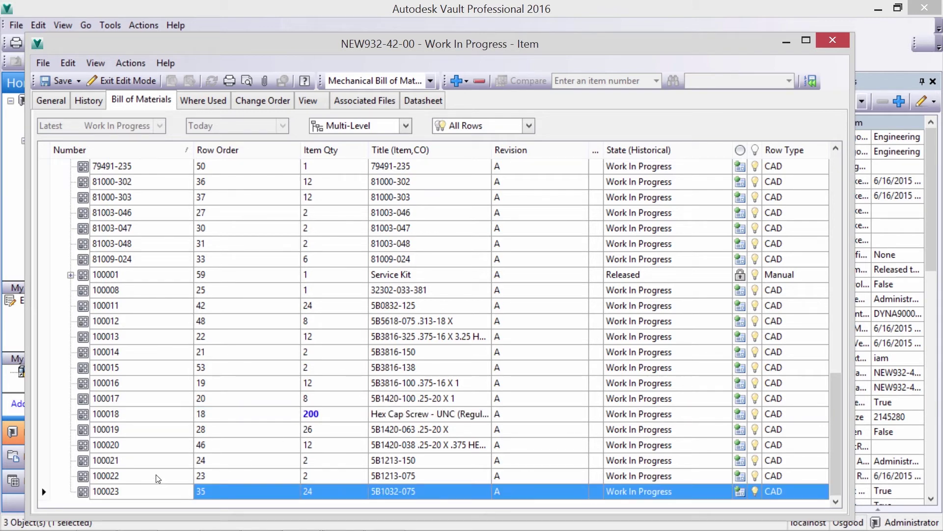
Add a Position Number column to the BOM view, placed directly after Number.
key("ctrl+Home")
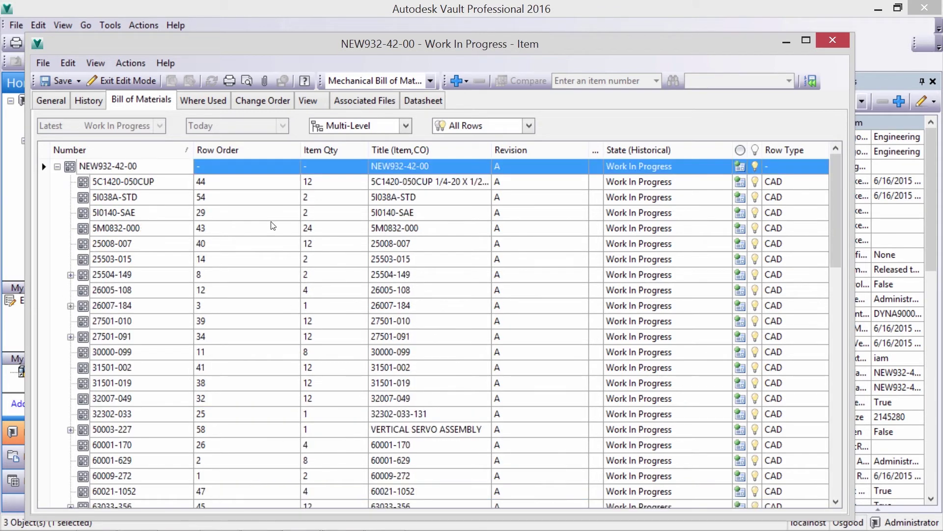
right_click(239, 149)
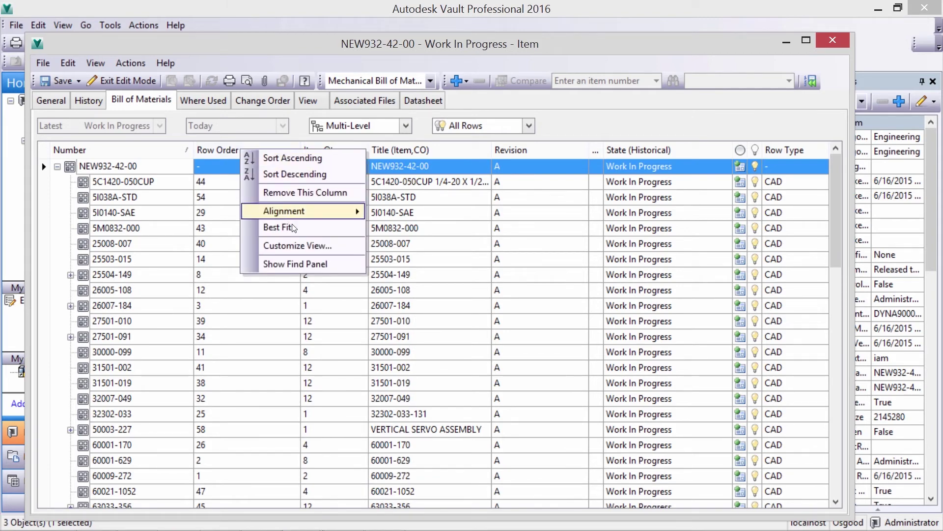
left_click(297, 246)
left_click(320, 235)
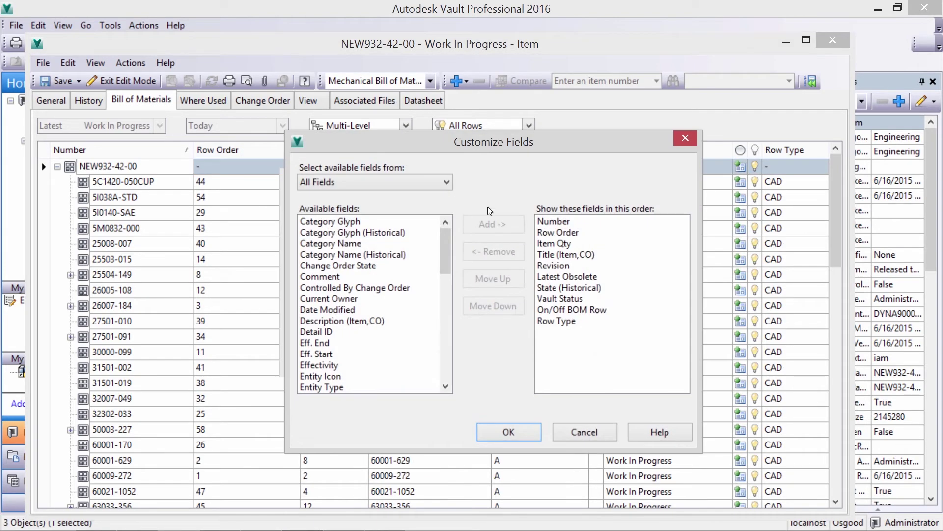
left_click_drag(443, 256, 446, 349)
double_click(336, 265)
left_click(502, 281)
left_click(502, 281)
left_click(502, 280)
left_click(501, 280)
left_click(502, 280)
left_click(501, 279)
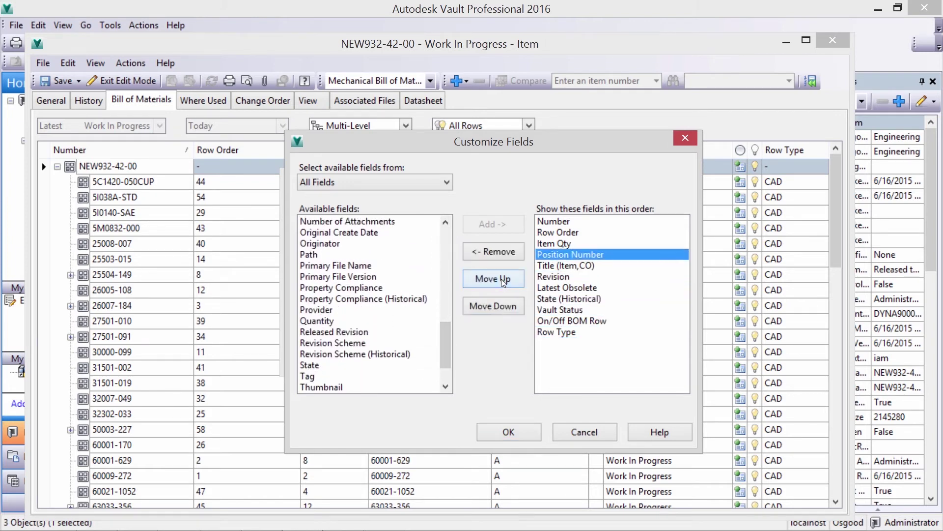
left_click(501, 278)
left_click(501, 276)
left_click(508, 431)
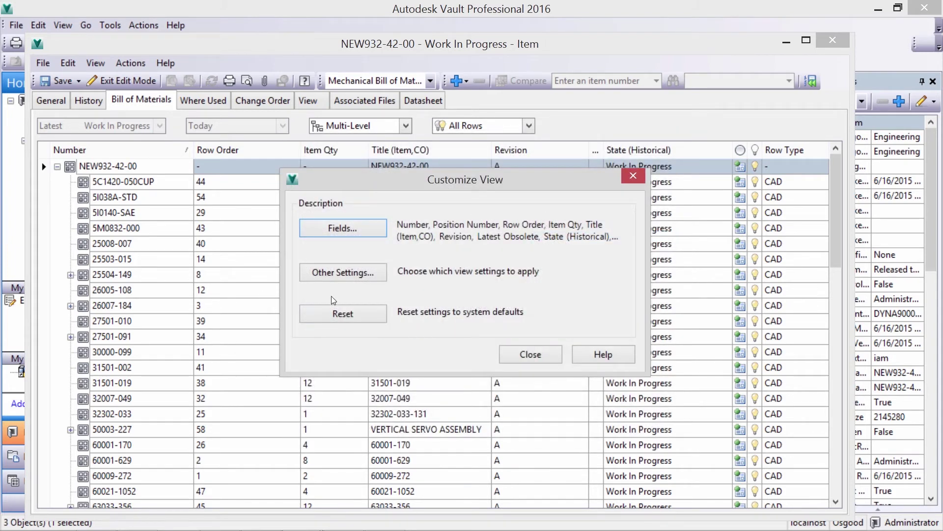
key("Escape")
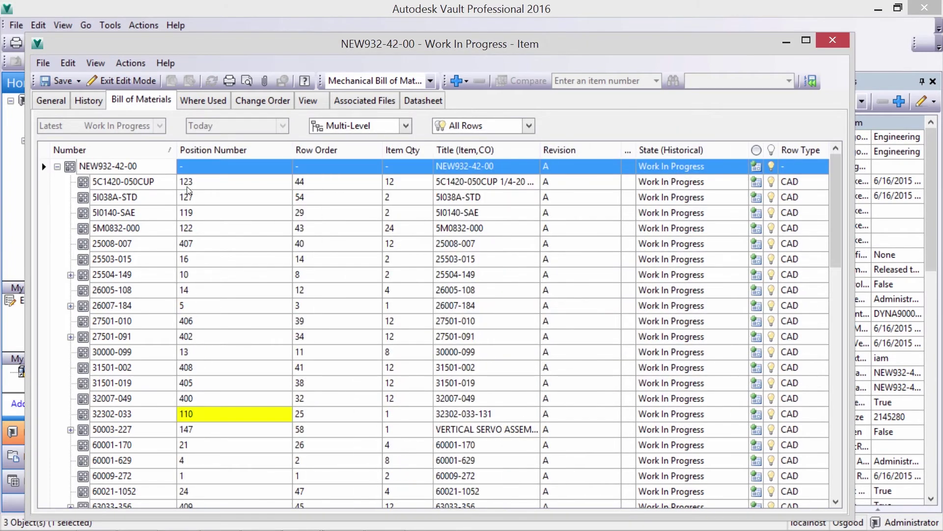
Save the bill of materials and sort it by Position Number descending.
left_click(61, 83)
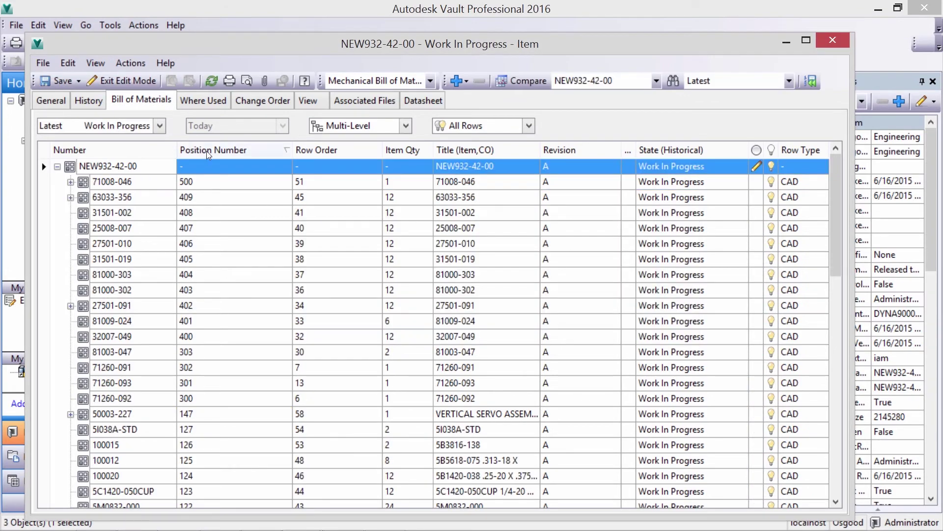
left_click(208, 152)
left_click(208, 152)
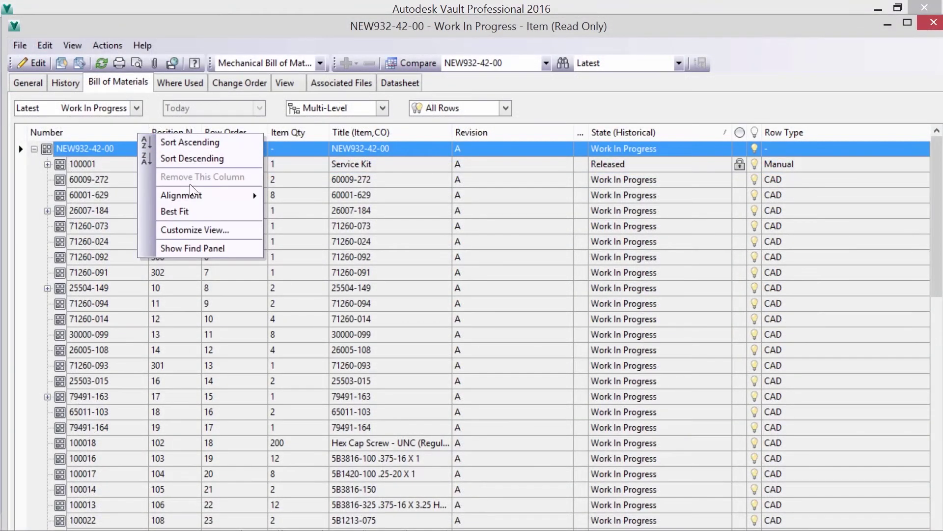
Add the Spare Part field from Bill of Material Fields as a BOM column.
left_click(221, 229)
left_click(408, 235)
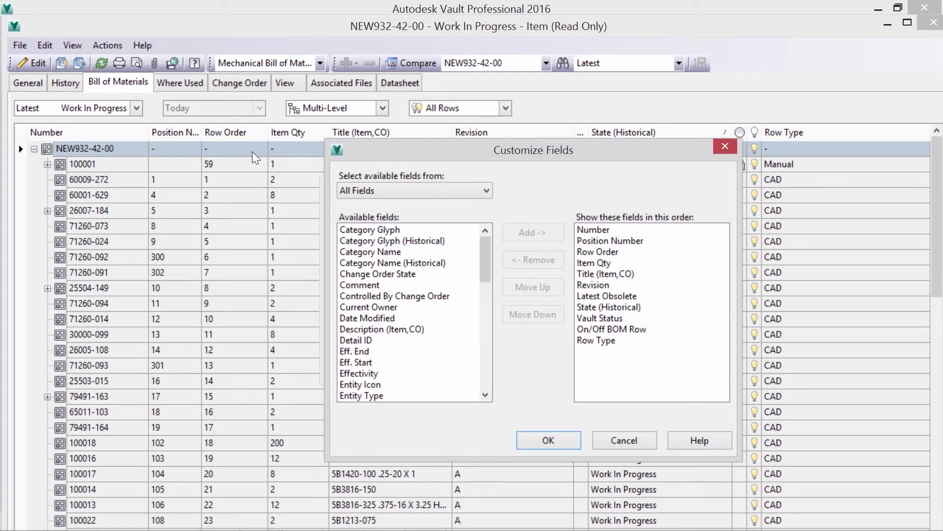
left_click(469, 193)
left_click(388, 216)
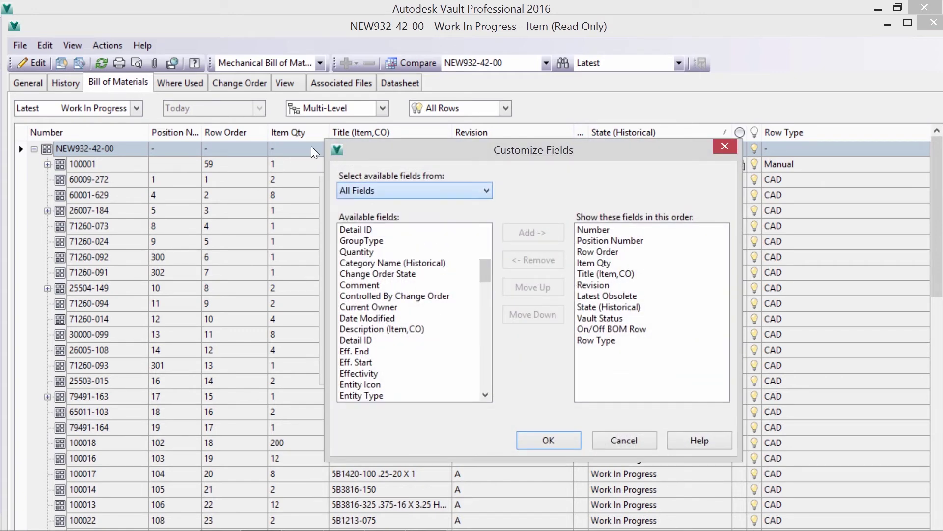
left_click(408, 263)
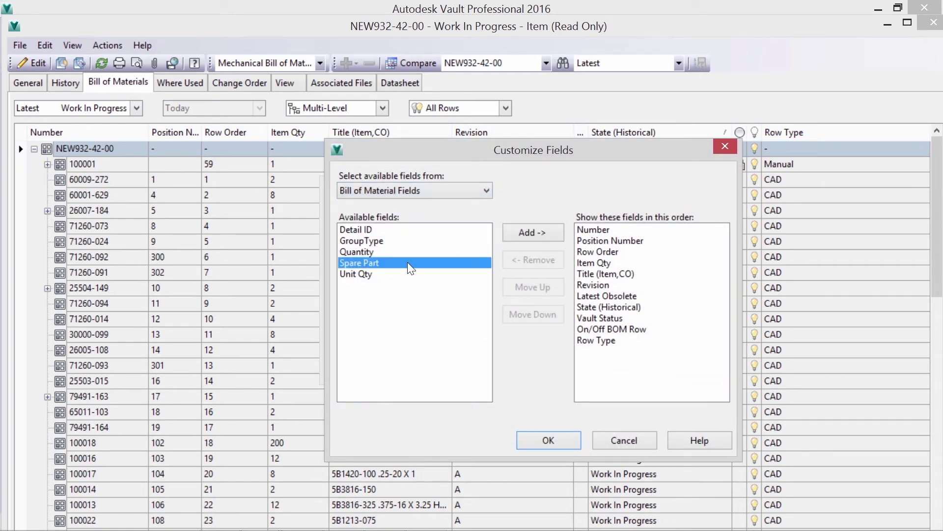
left_click(525, 233)
left_click(548, 439)
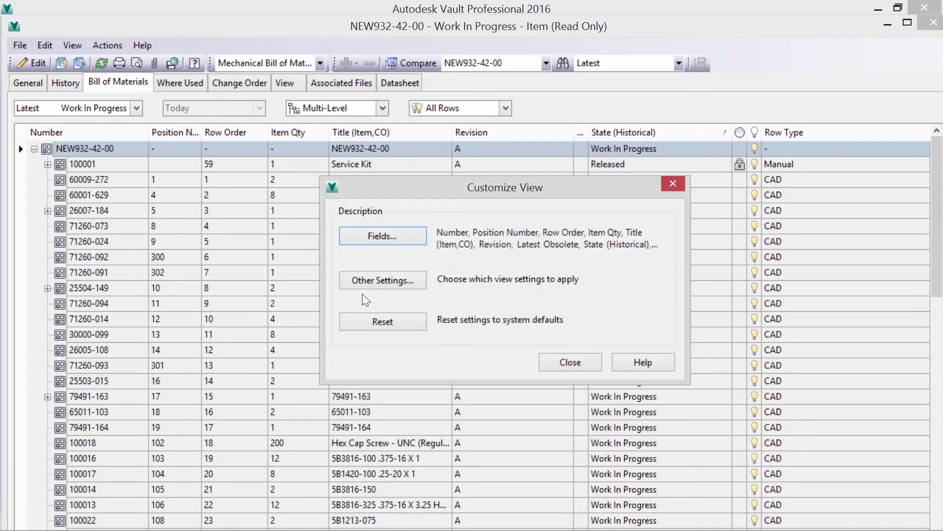
left_click(560, 361)
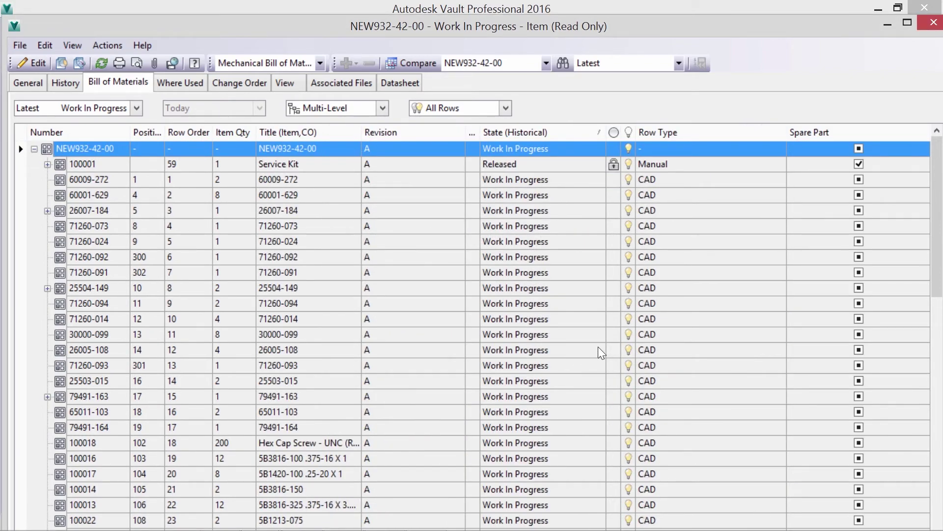
Add VERTICAL SERVO ASSEMBLY 50003-227 as a manual BOM row and flag it as a spare part.
right_click(92, 128)
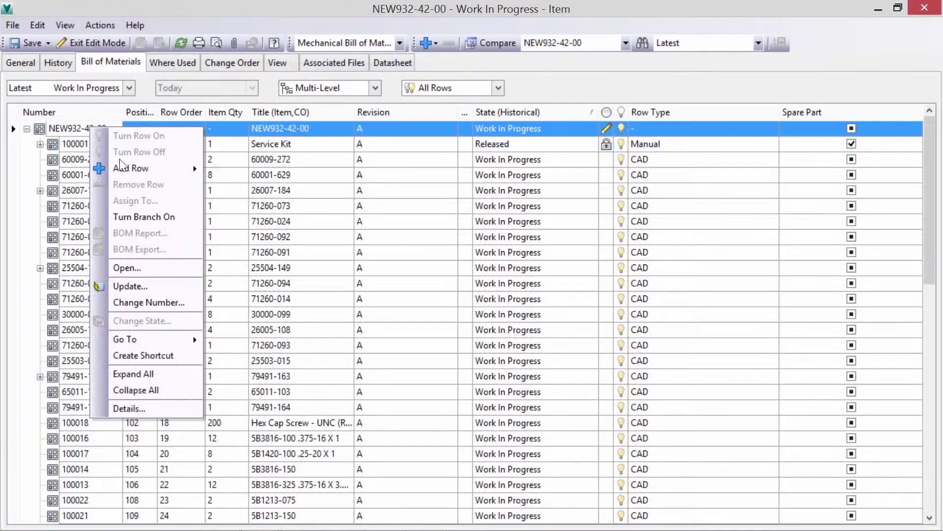
mouse_move(207, 170)
left_click(253, 170)
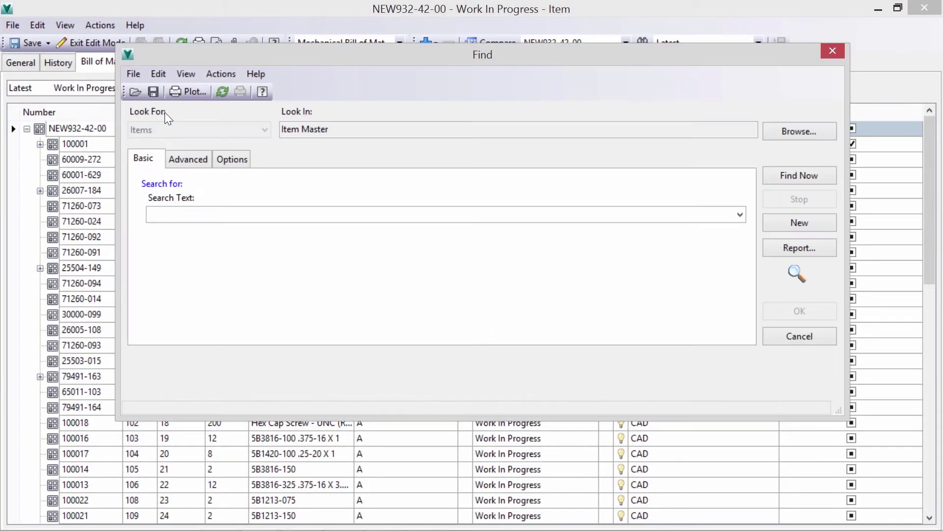
left_click(245, 214)
type("servo m")
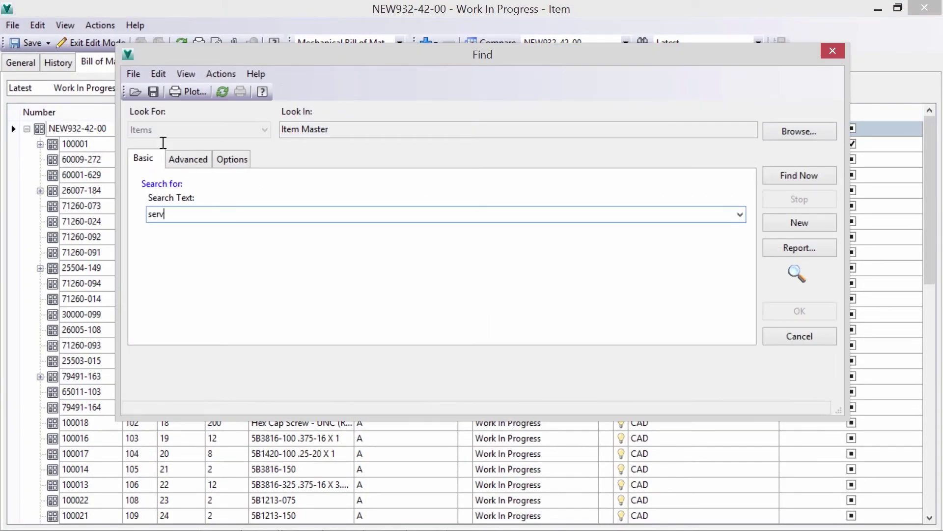
key("BackSpace")
key("BackSpace")
key("Return")
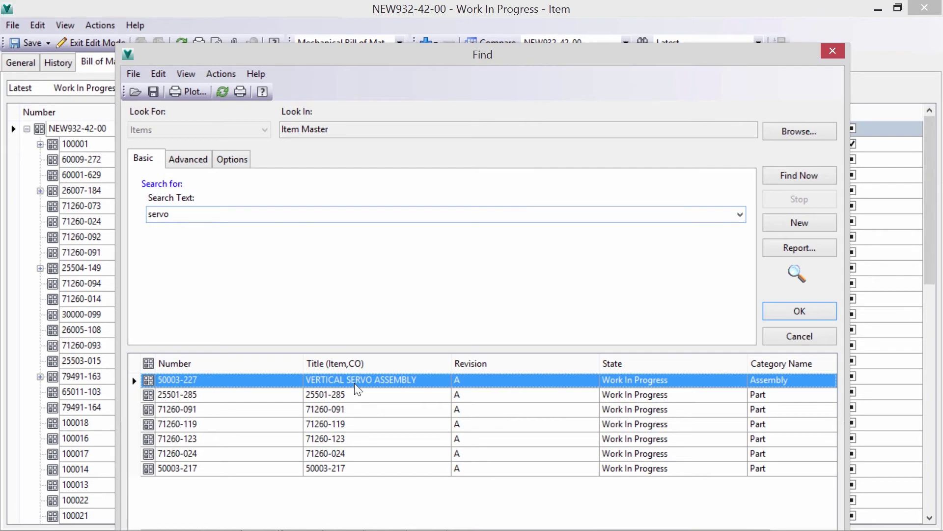
double_click(356, 380)
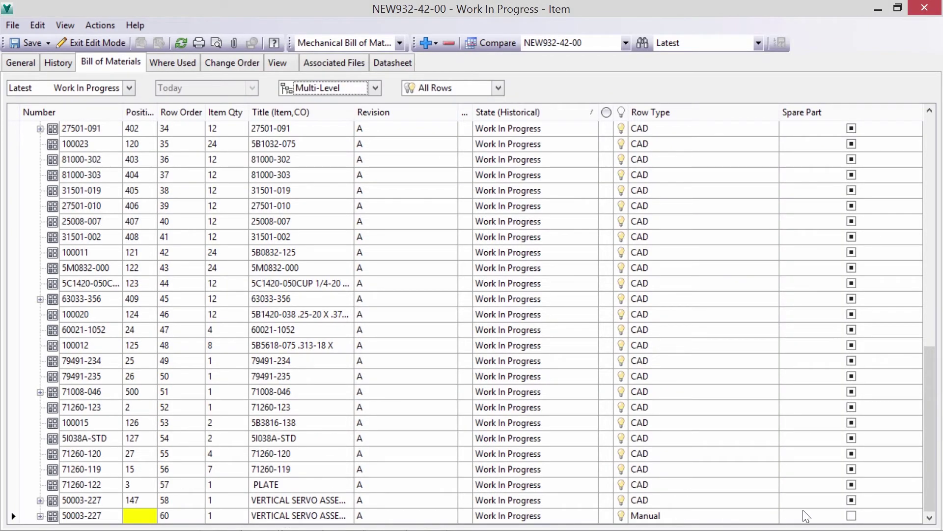
left_click(851, 515)
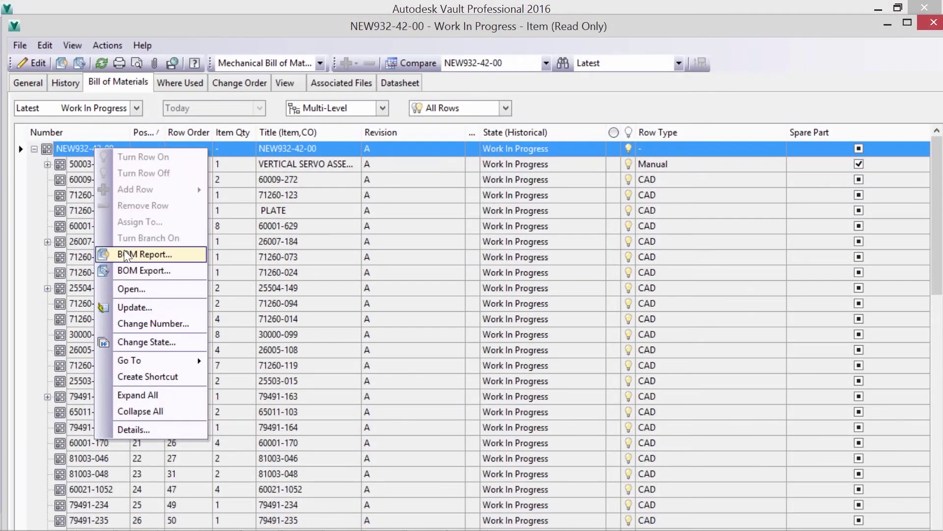
Start a BOM export to DWF, overwriting the file 932-42-00.iam.dwf.
left_click(142, 270)
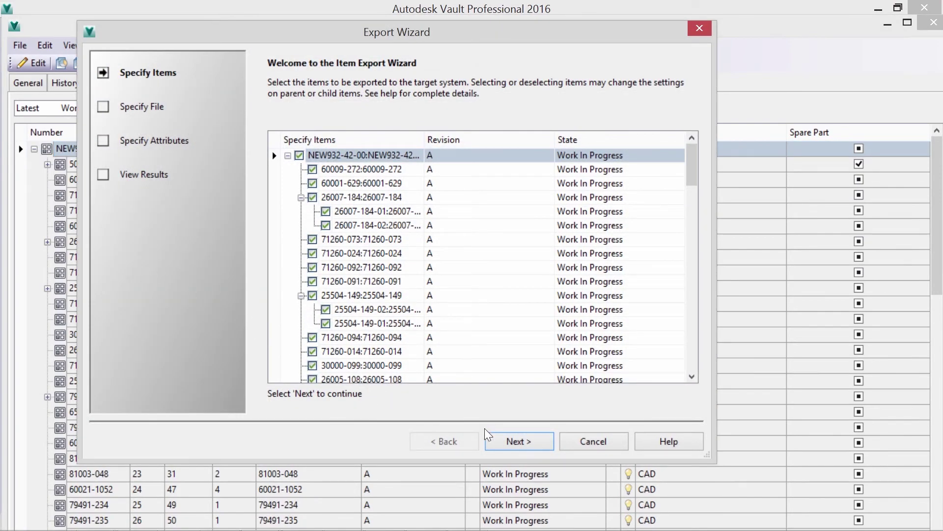
left_click(511, 441)
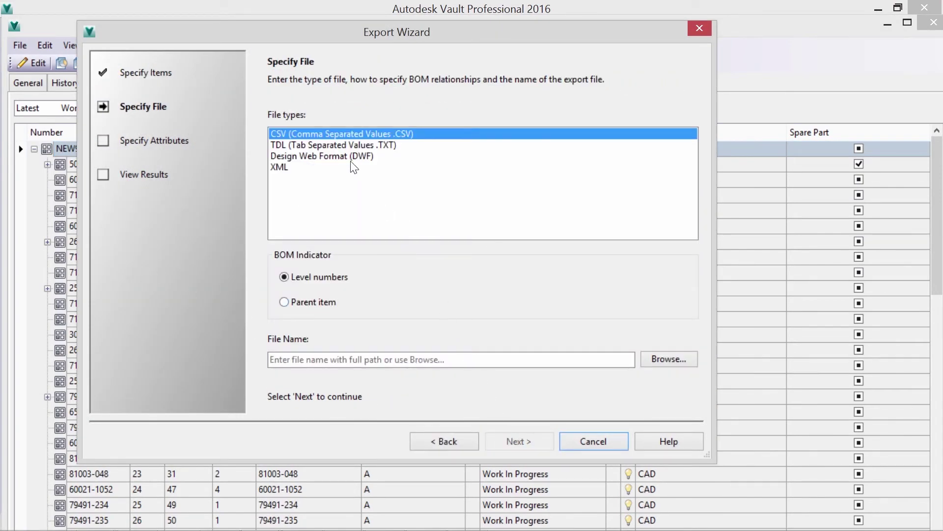
left_click(351, 157)
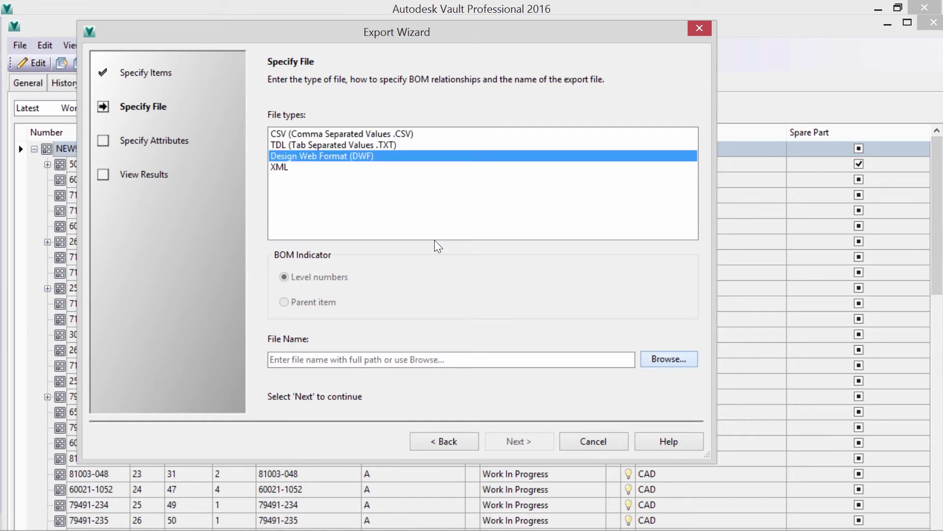
left_click(293, 210)
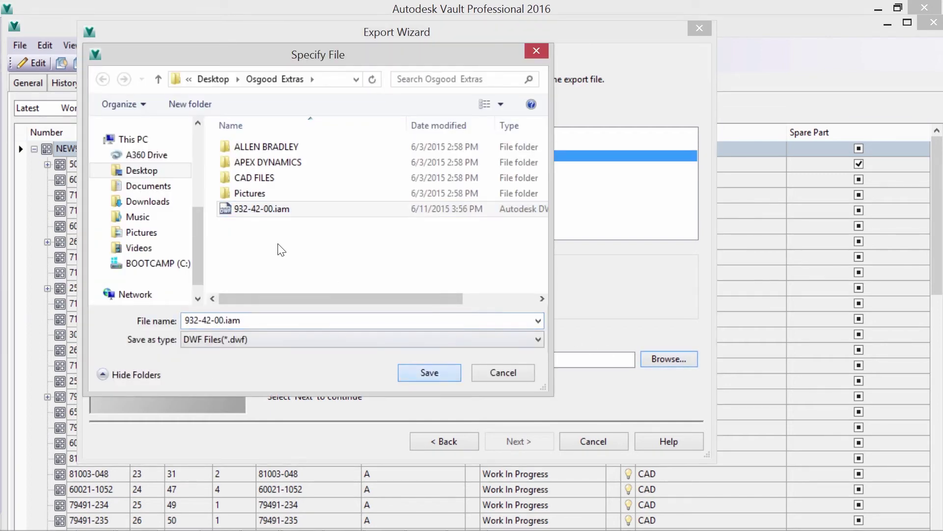
left_click(430, 372)
left_click(510, 275)
Export with Eff. End, Eff. Start, Effectivity, Spare Part and Type attributes included.
left_click(520, 441)
left_click(325, 178)
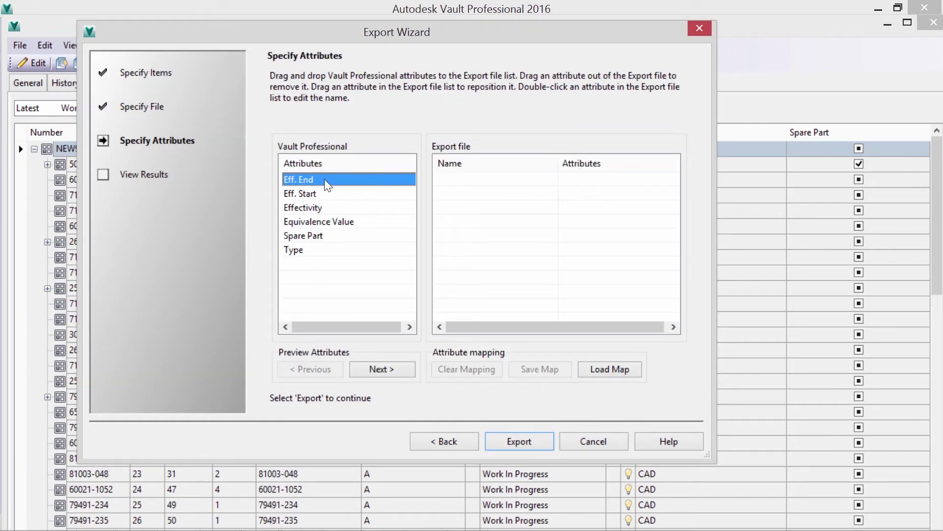
left_click_drag(324, 178, 472, 200)
left_click_drag(324, 208, 459, 211)
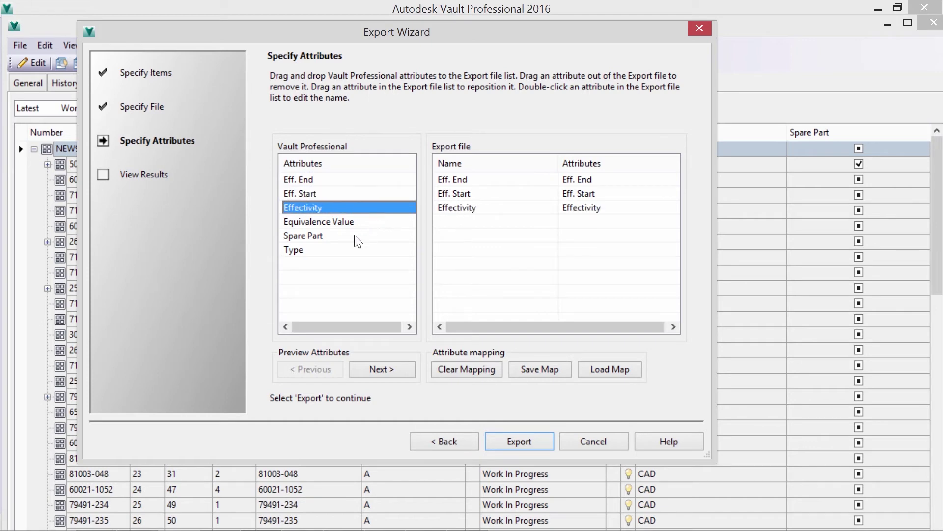
left_click_drag(358, 240, 457, 221)
left_click_drag(309, 249, 469, 234)
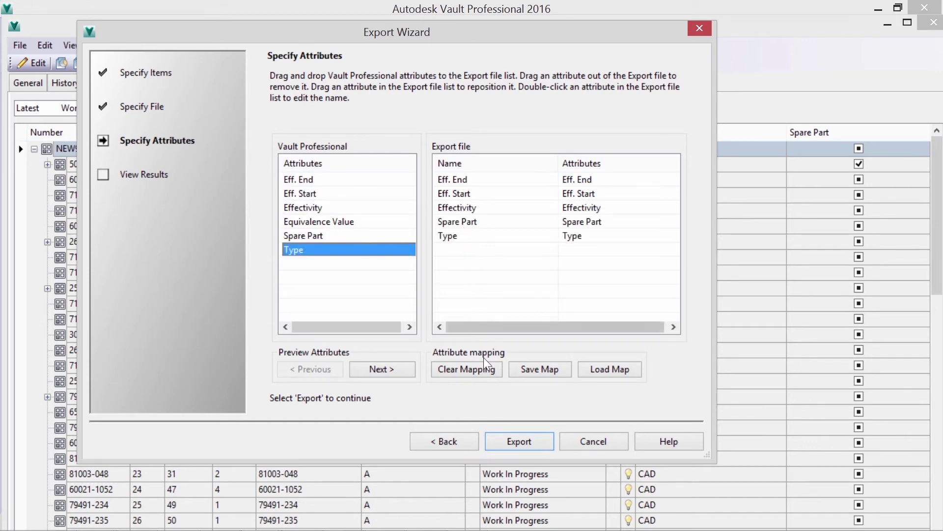
left_click(514, 440)
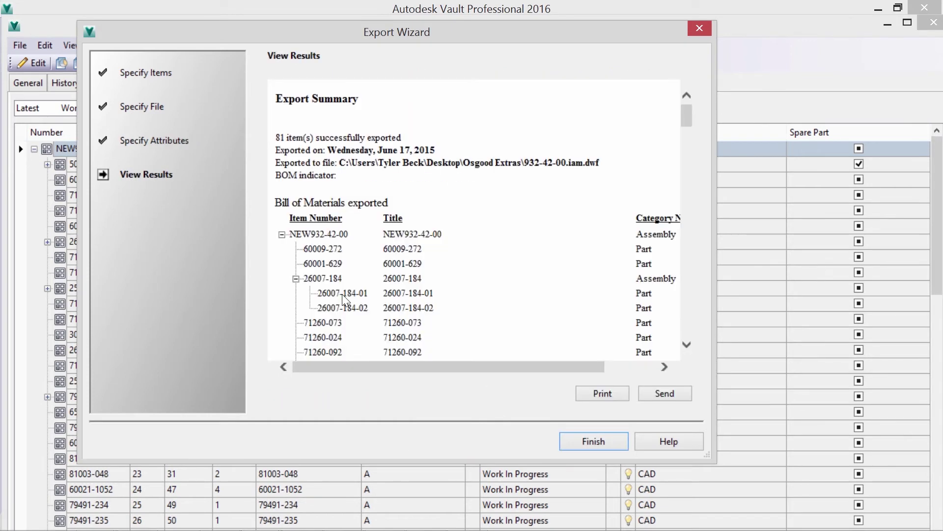
left_click_drag(686, 113, 688, 340)
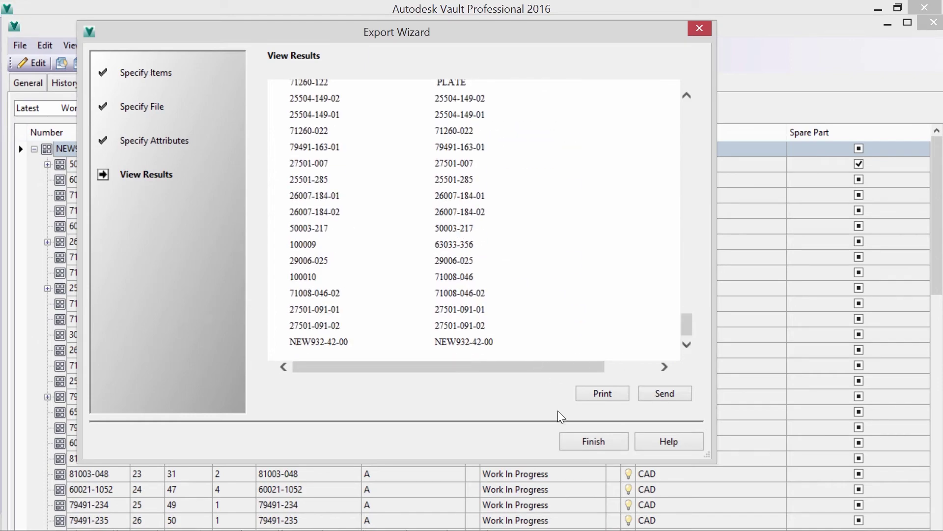
left_click(587, 441)
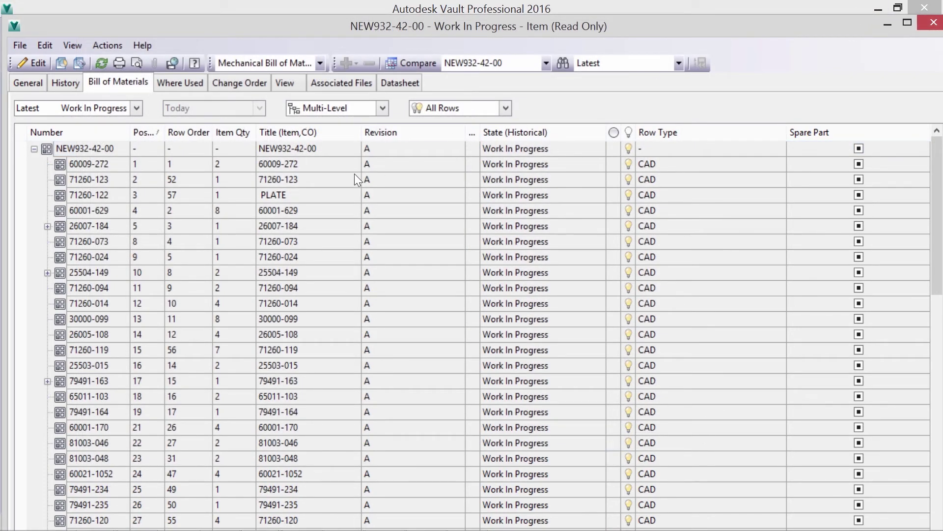
Sort the BOM by title descending and select both VERTICAL SERVO rows.
left_click(296, 134)
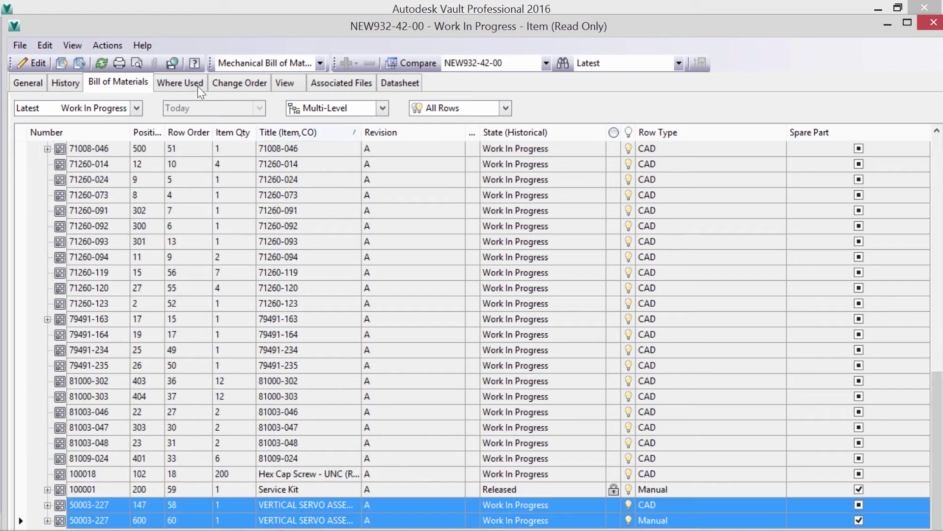
left_click(296, 133)
left_click(290, 167, "ctrl")
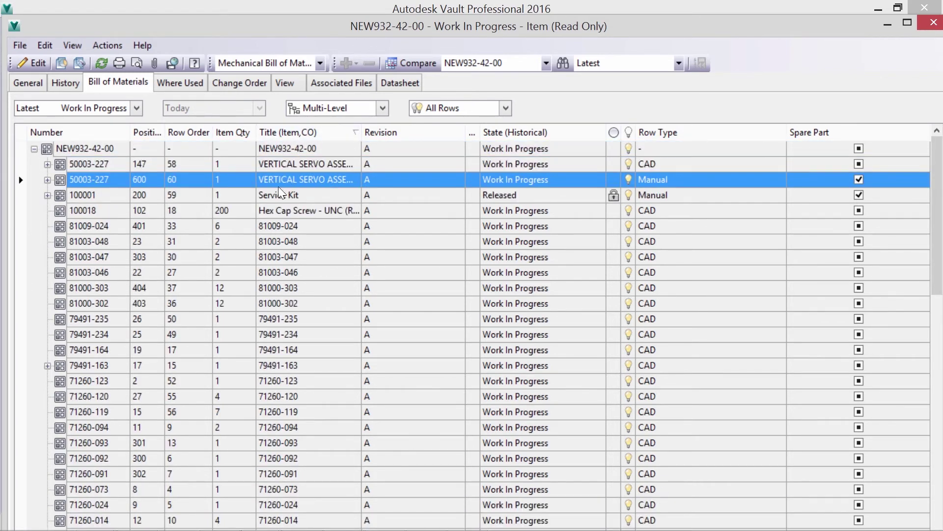
left_click(290, 167, "ctrl")
Change the selected servo items to Released with the comment 'Early Release.'.
right_click(279, 165)
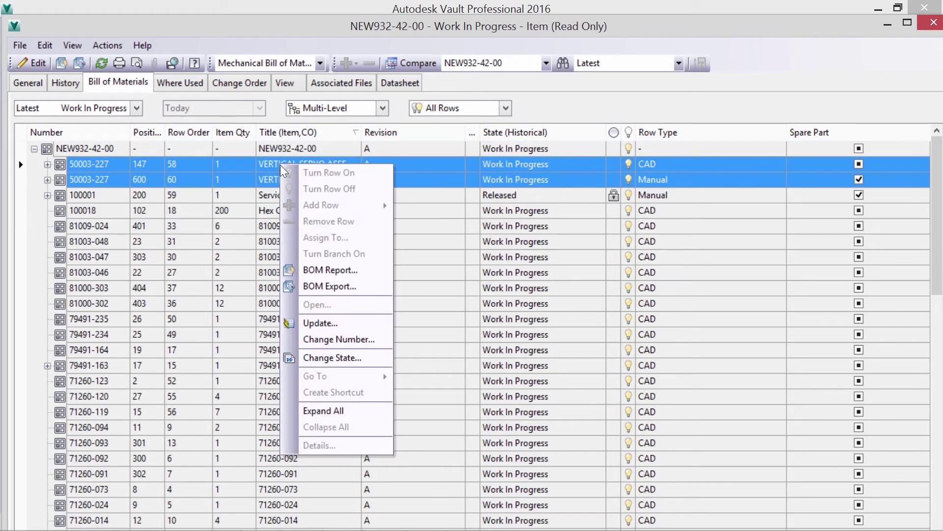
left_click(309, 355)
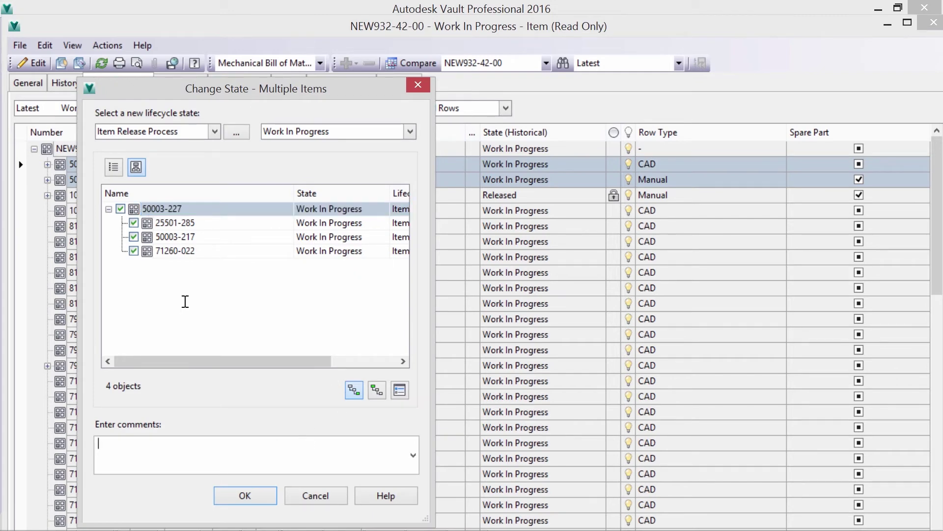
type("Early Release.")
left_click(329, 131)
left_click(304, 173)
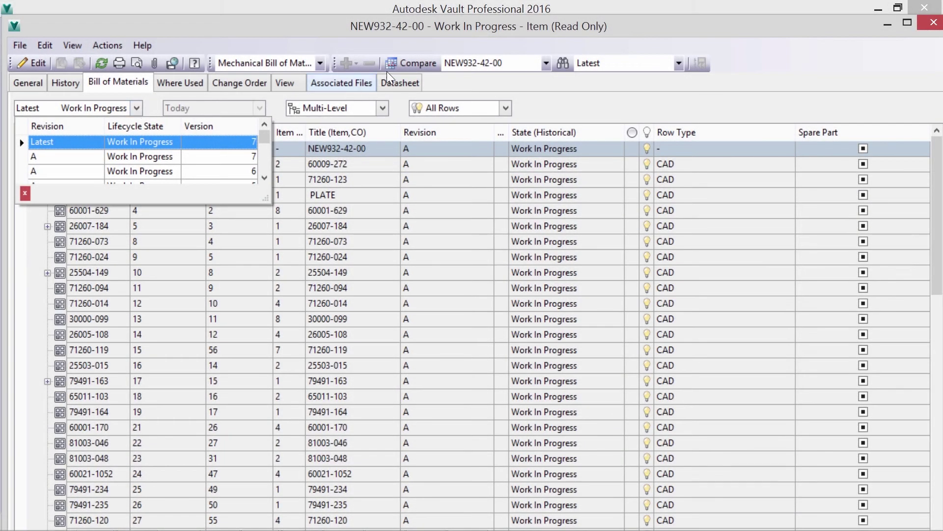
left_click(393, 65)
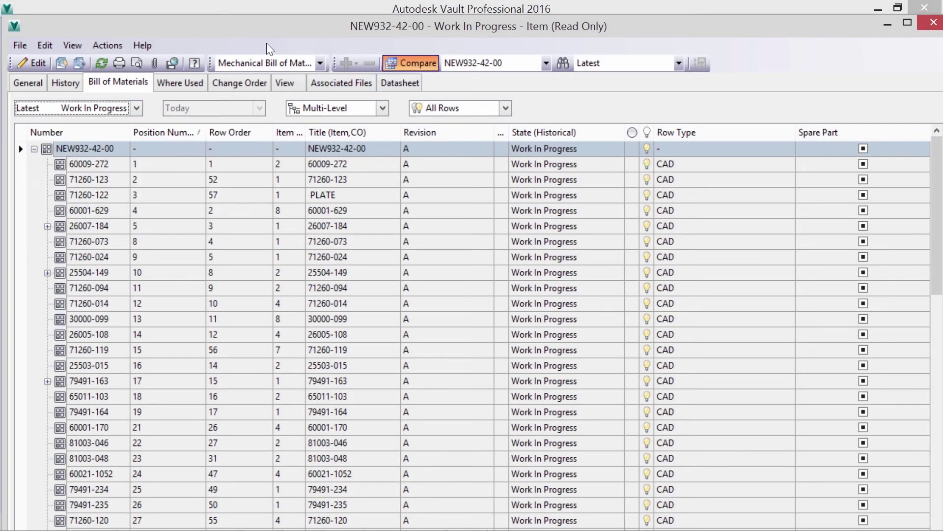
left_click(136, 108)
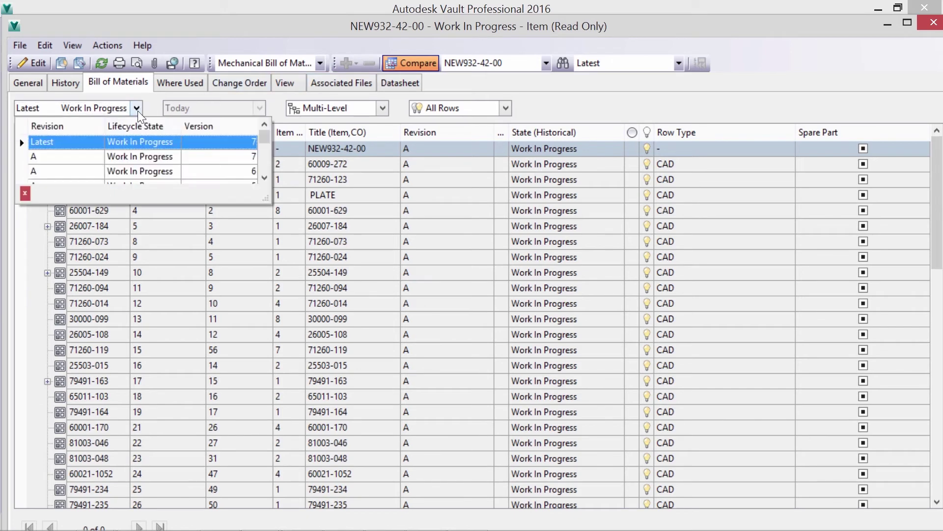
left_click(90, 111)
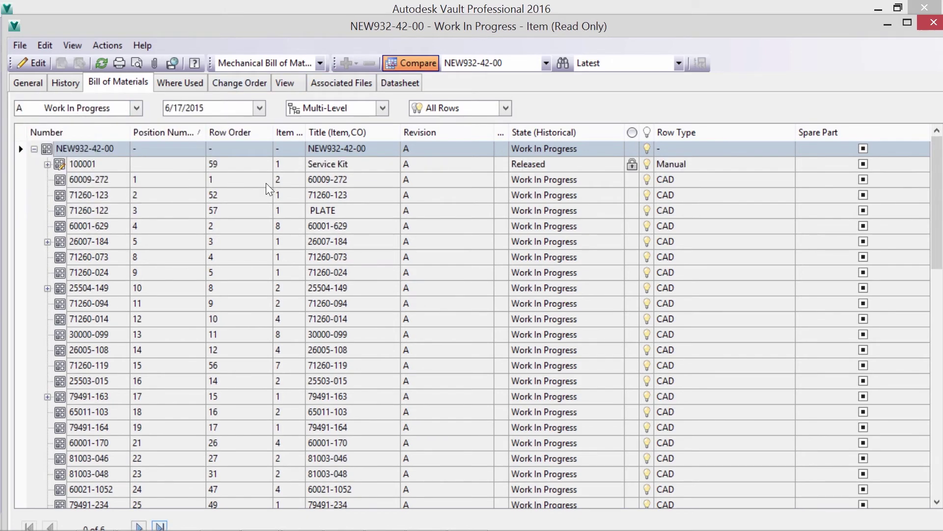
left_click_drag(938, 191, 938, 417)
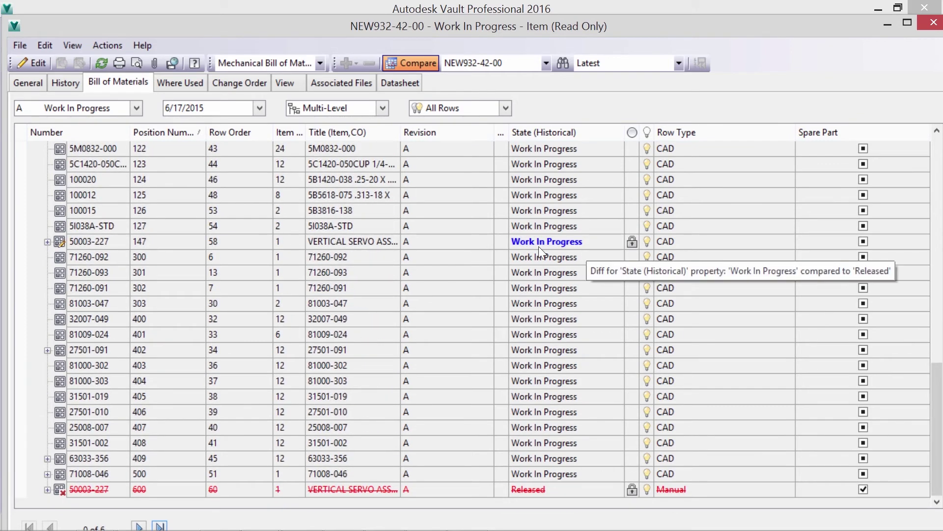
left_click(48, 489)
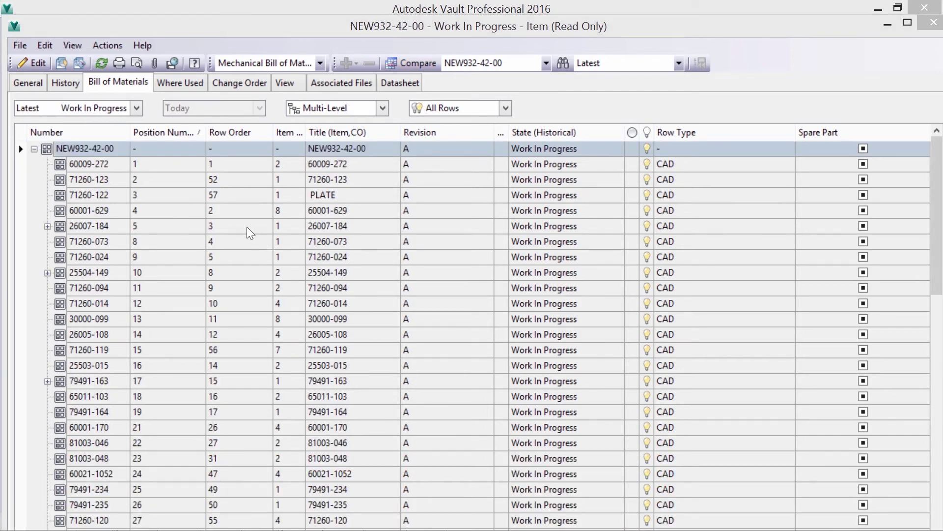
right_click(110, 149)
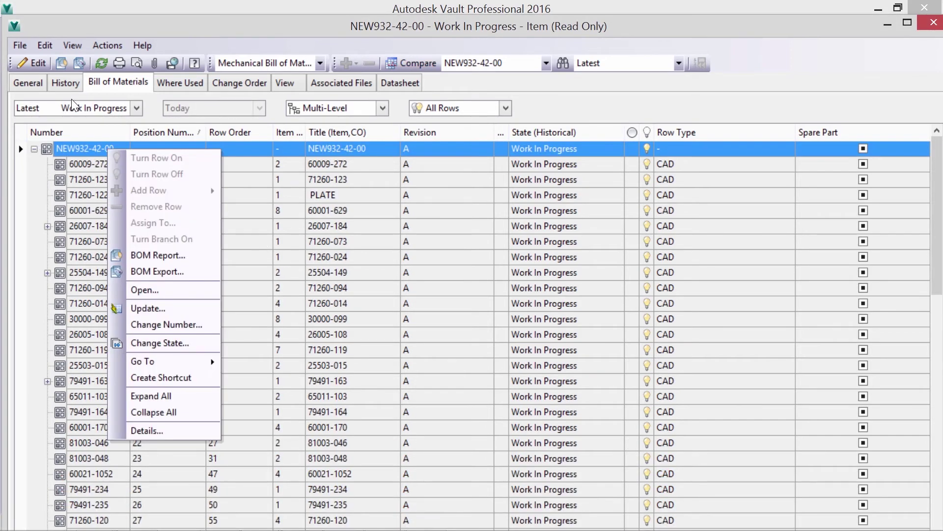
left_click(151, 255)
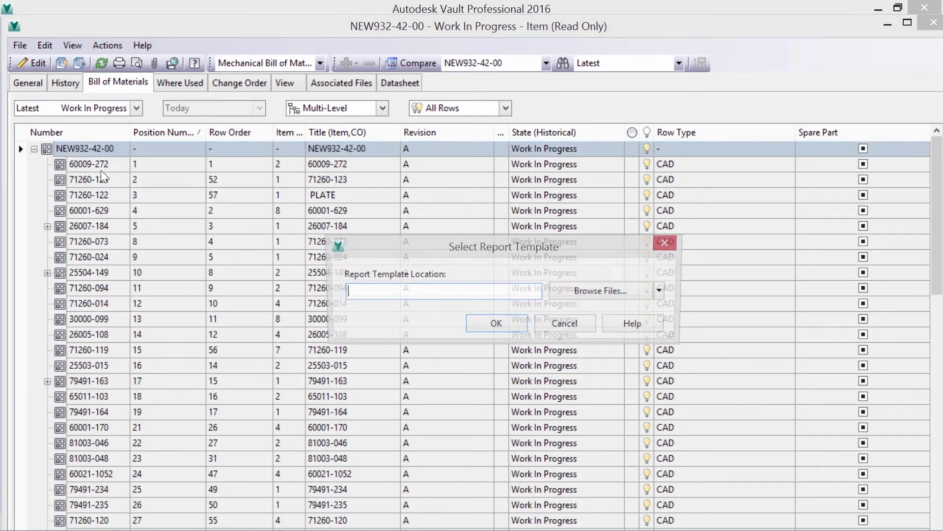
left_click(574, 294)
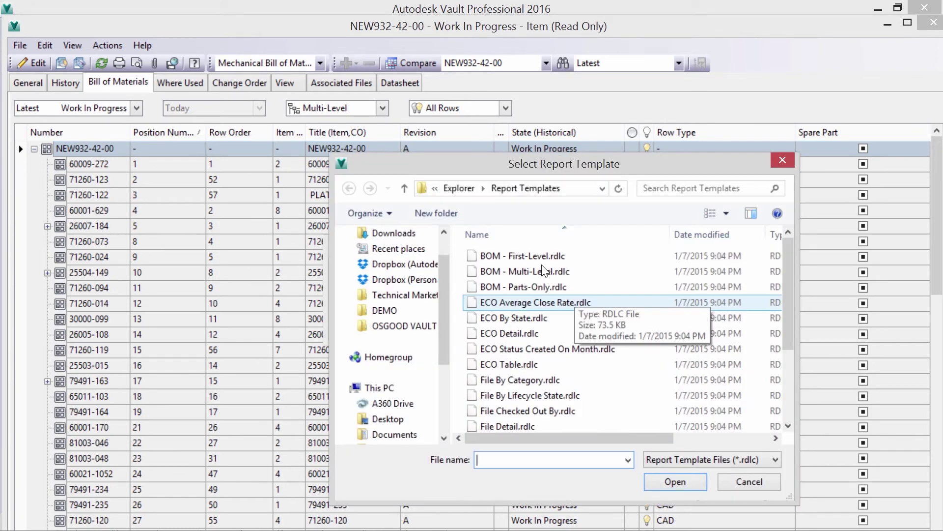
left_click(528, 286)
double_click(527, 287)
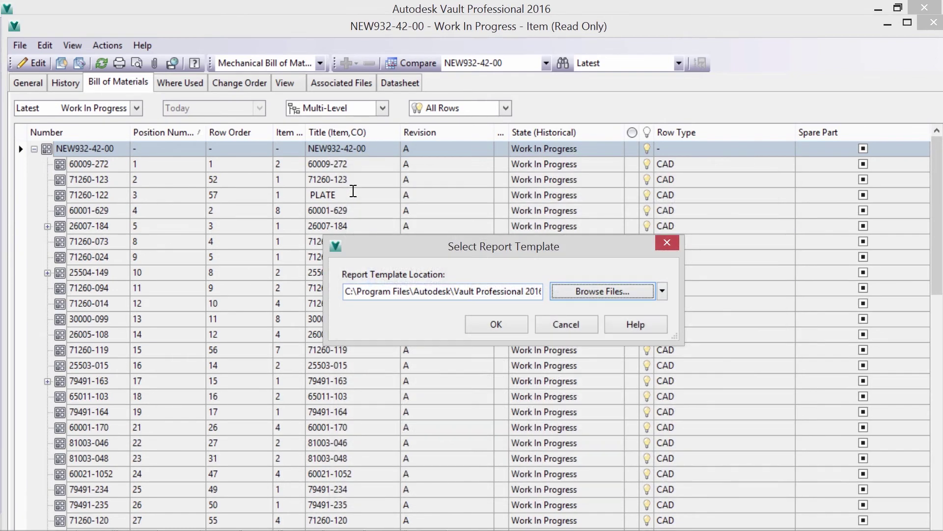
left_click(503, 321)
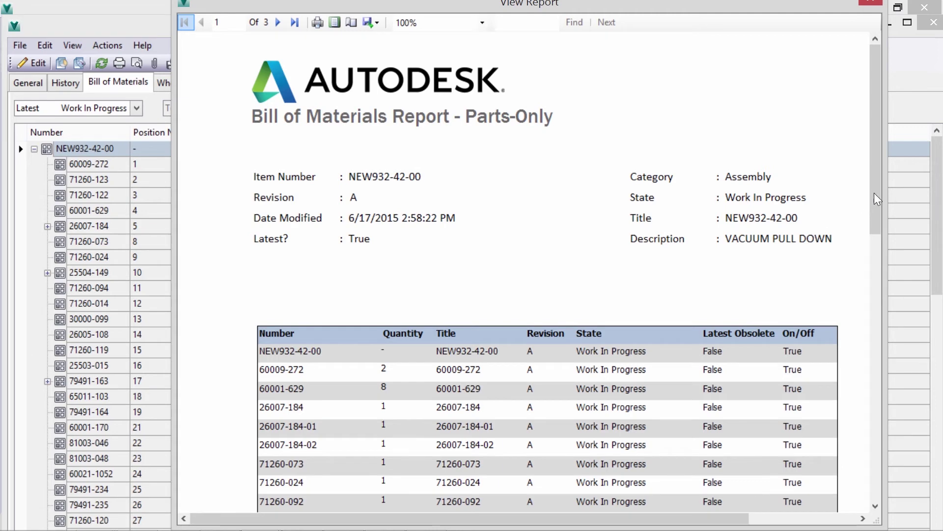
left_click_drag(878, 199, 880, 477)
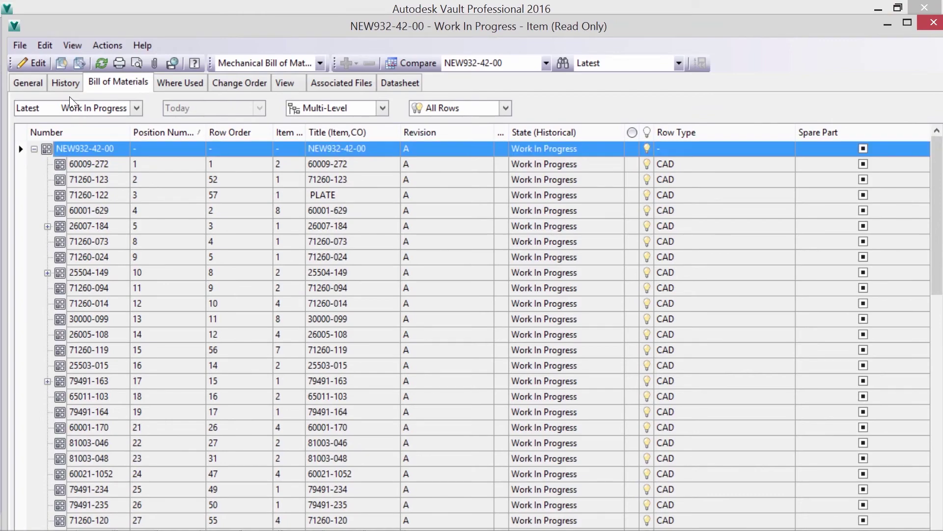
Select all BOM rows and change them to Released with the comment 'Release Assembly.'.
key("ctrl+a")
key("shift+F10")
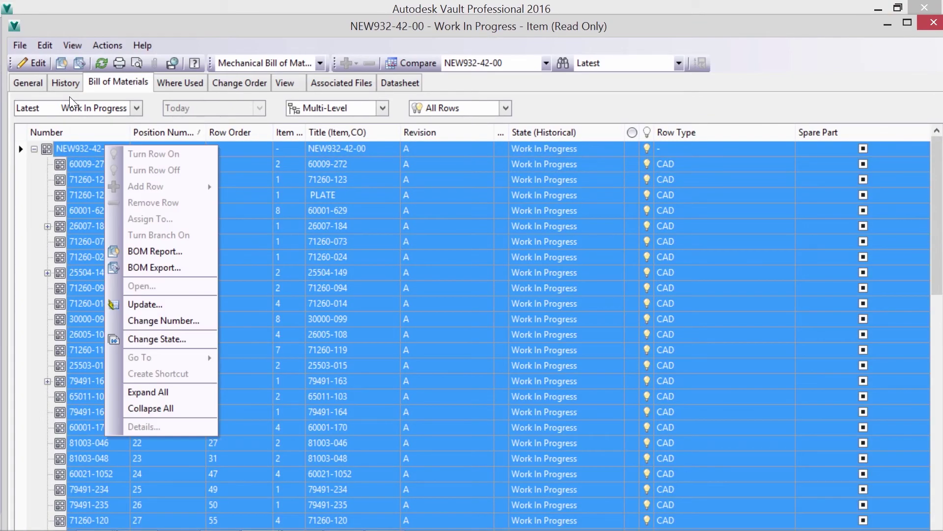
left_click(152, 338)
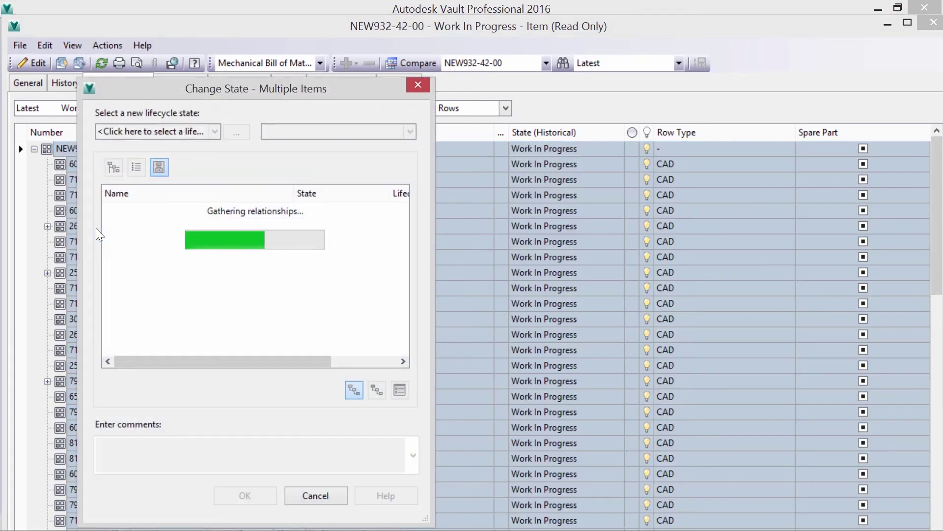
left_click(294, 132)
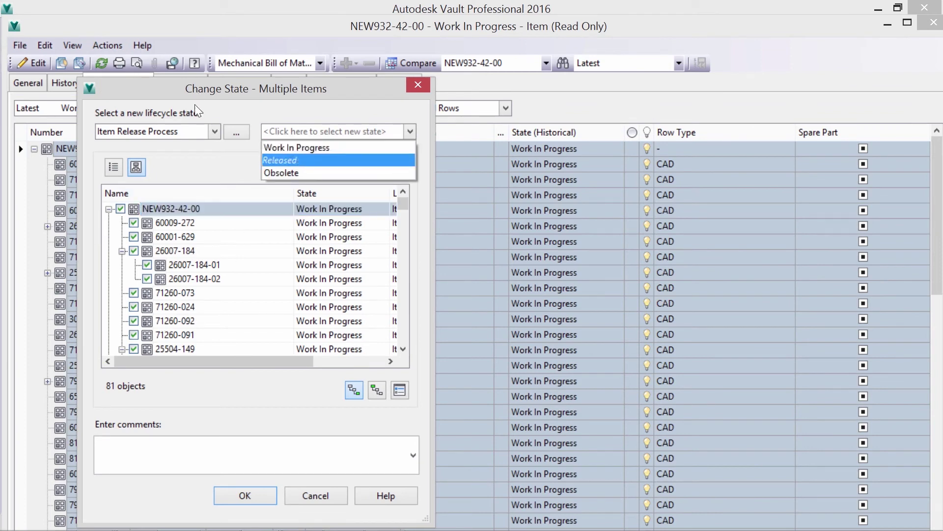
key("Down")
key("Return")
left_click(237, 438)
type("Release A")
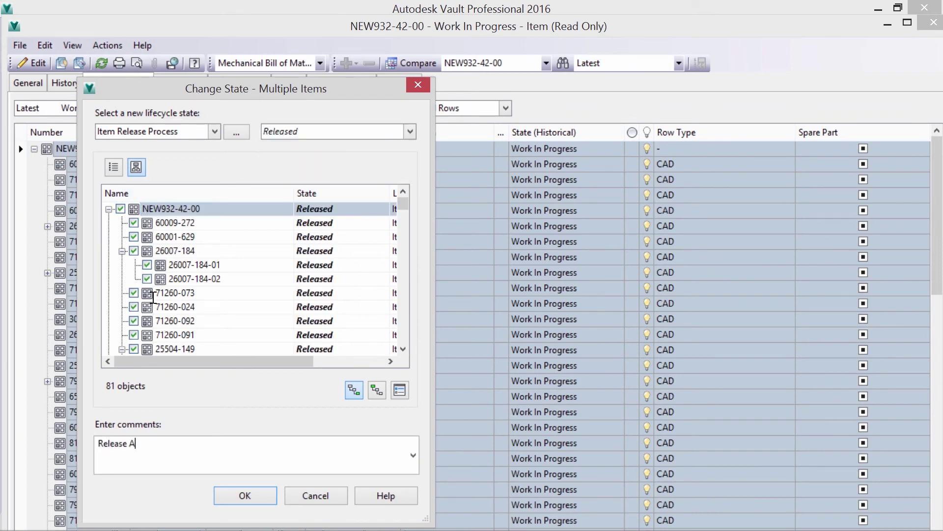
type("ssembly.")
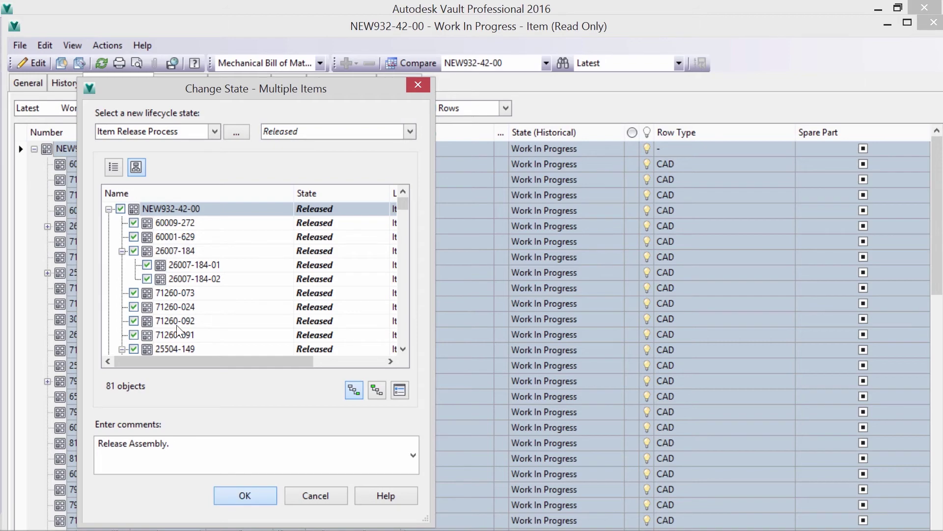
key("Return")
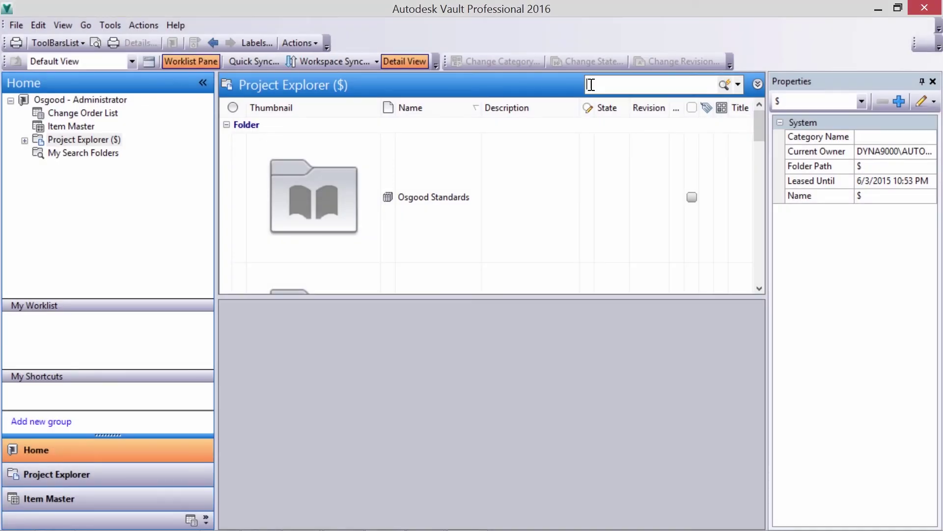
Search the vault for 932-31, select 932-31.iam, then bring up the Item Master.
type("932-")
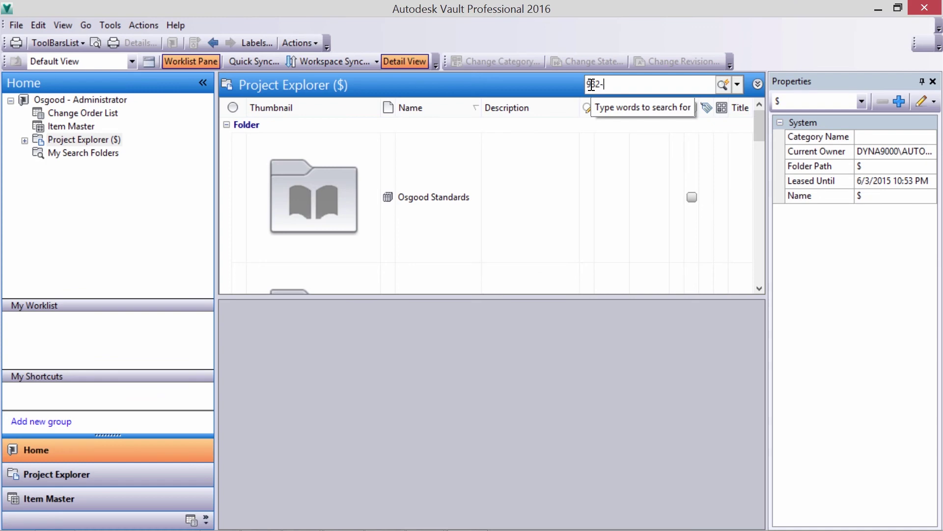
type("31")
key("Return")
left_click(309, 126)
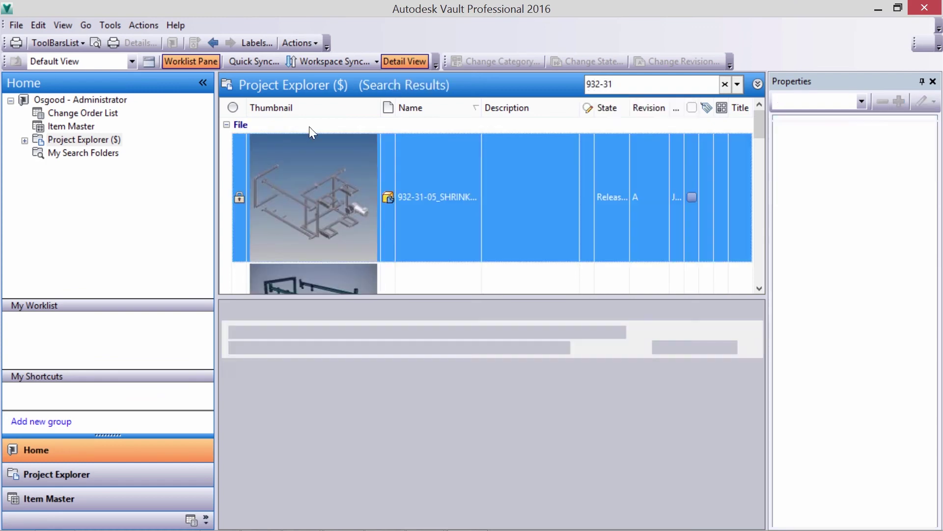
scroll(467, 196, "down", 2)
scroll(466, 196, "down", 2)
left_click(311, 133)
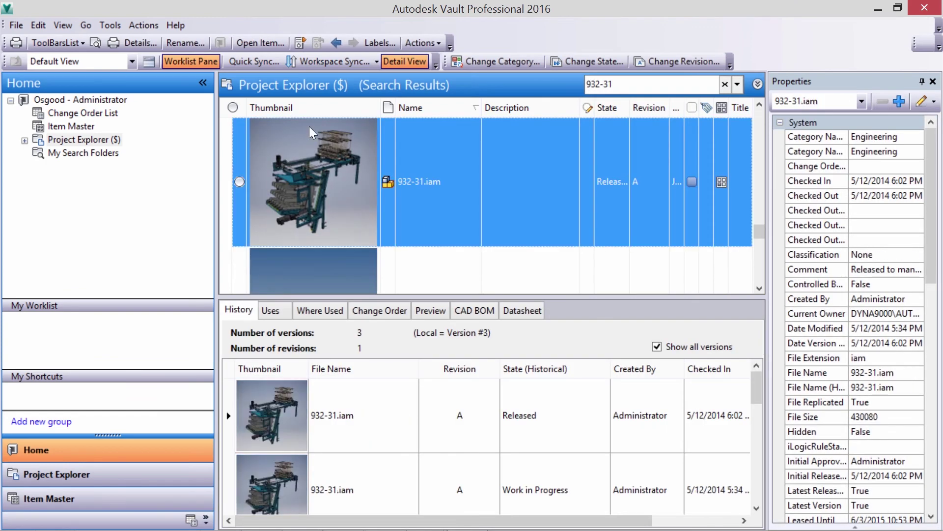
right_click(87, 126)
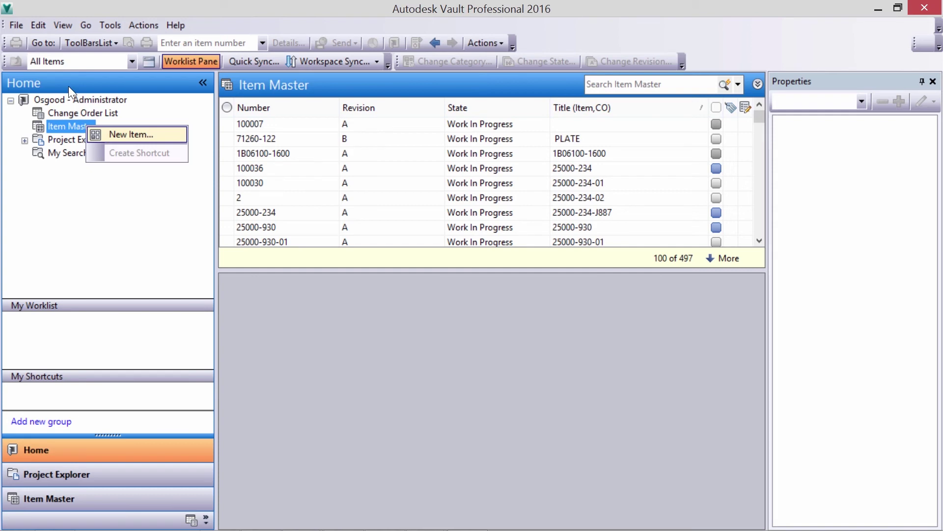
Create new item 100038 with a chosen item category.
left_click(105, 135)
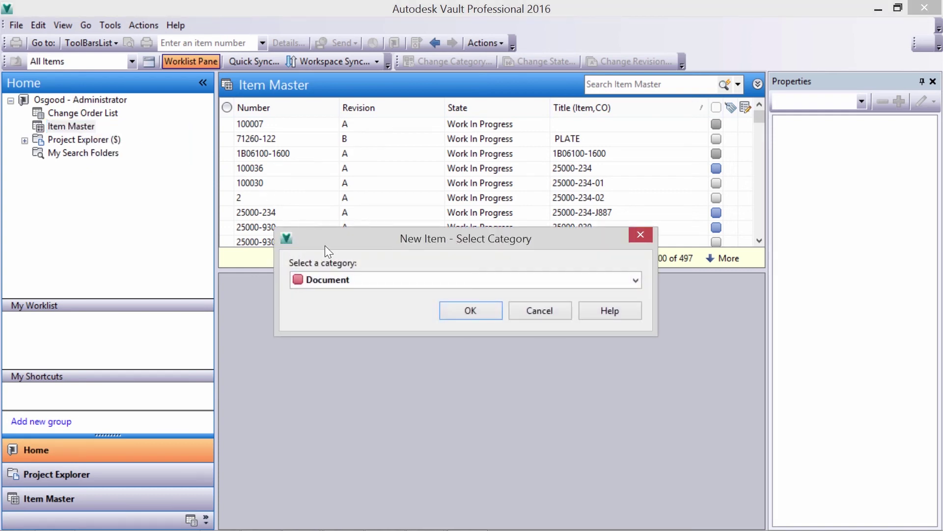
left_click(352, 280)
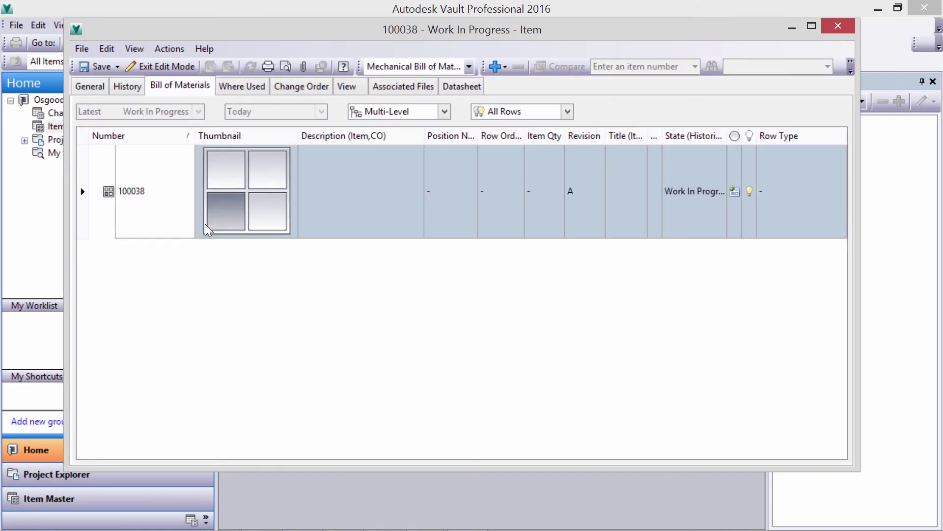
right_click(207, 224)
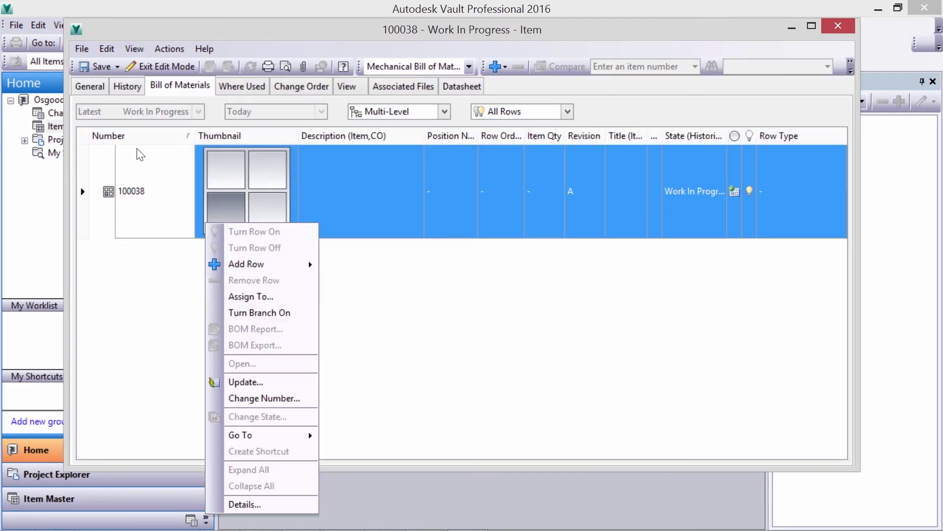
right_click(363, 198)
Add existing sub-assemblies 932-31-05 and 932-31-03 as rows in 100038's bill of materials.
mouse_move(398, 239)
left_click(496, 238)
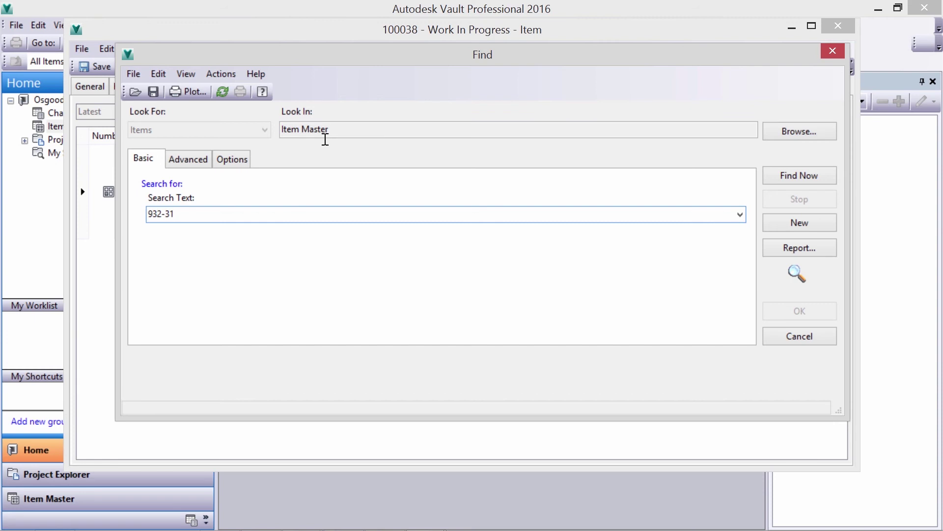
key("Return")
left_click(249, 396)
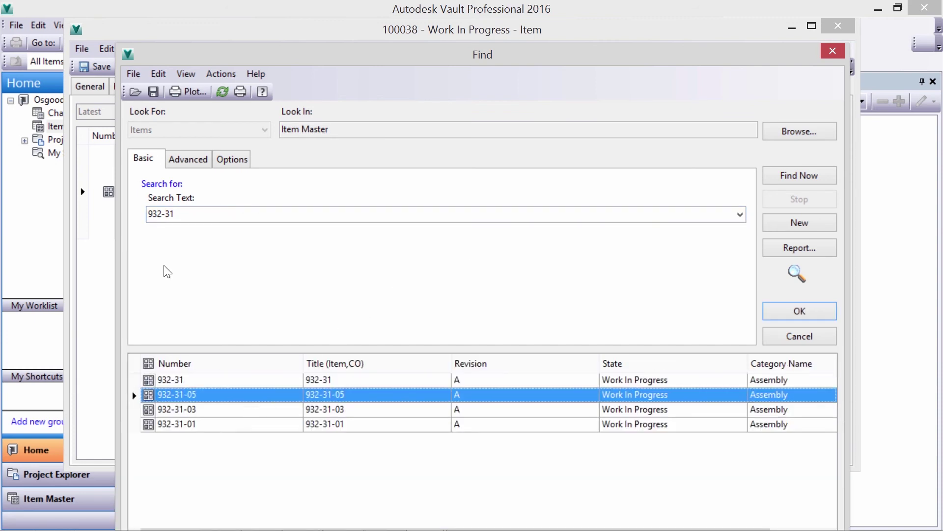
left_click(231, 411, "ctrl")
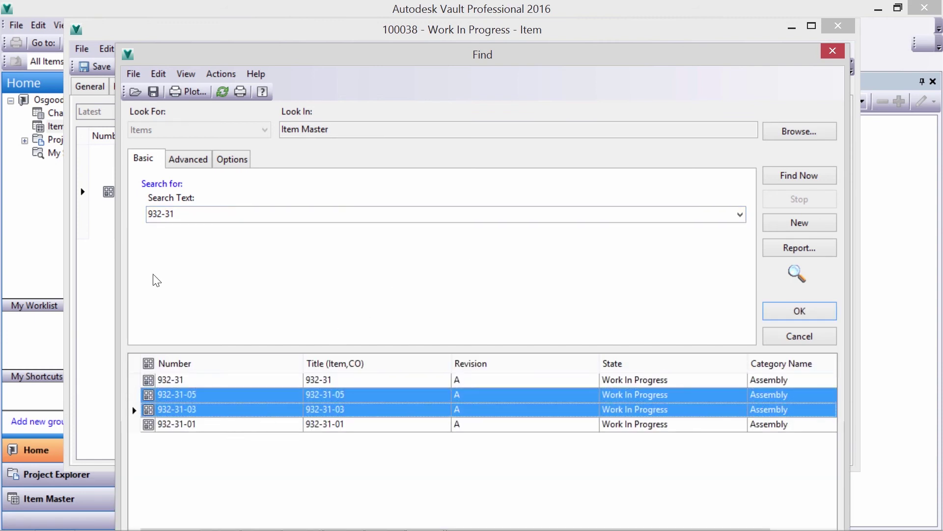
key("Return")
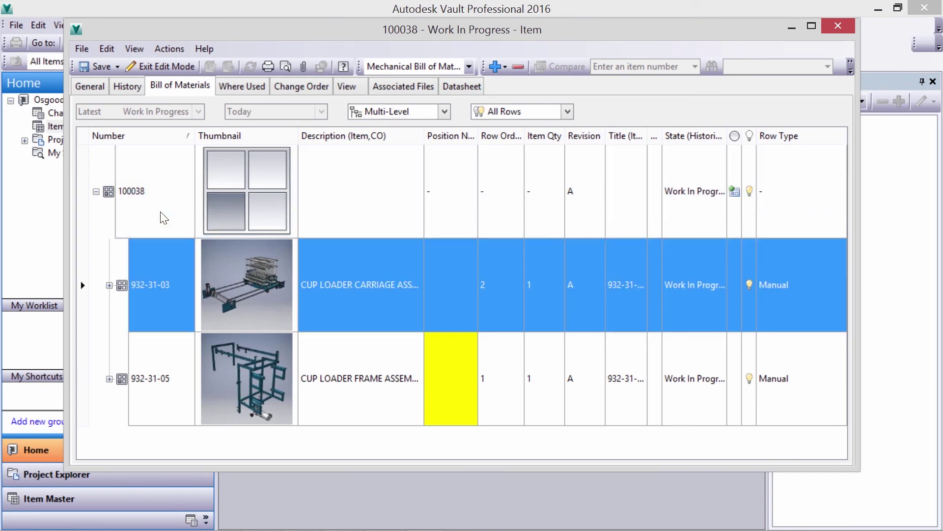
left_click(242, 354)
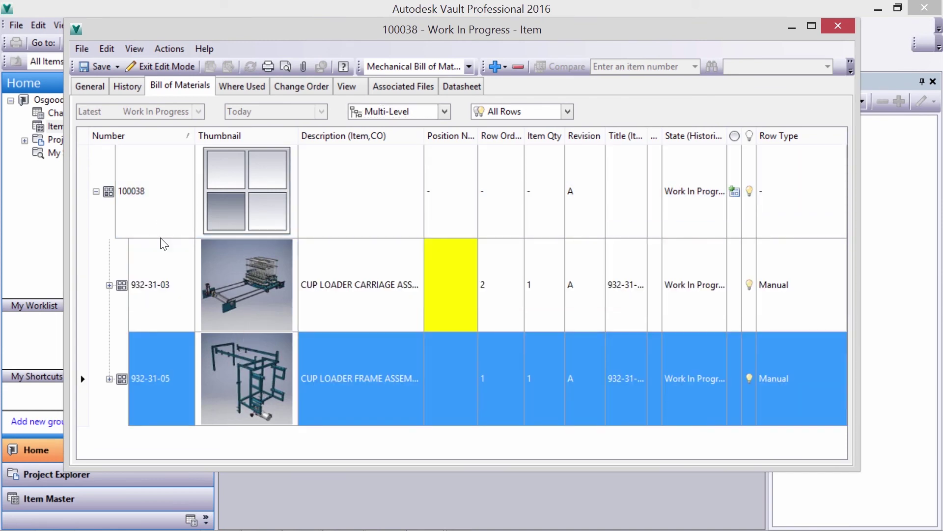
Add a BOM row to 100038 for a new Assembly item, 100039.
left_click(255, 220)
right_click(257, 207)
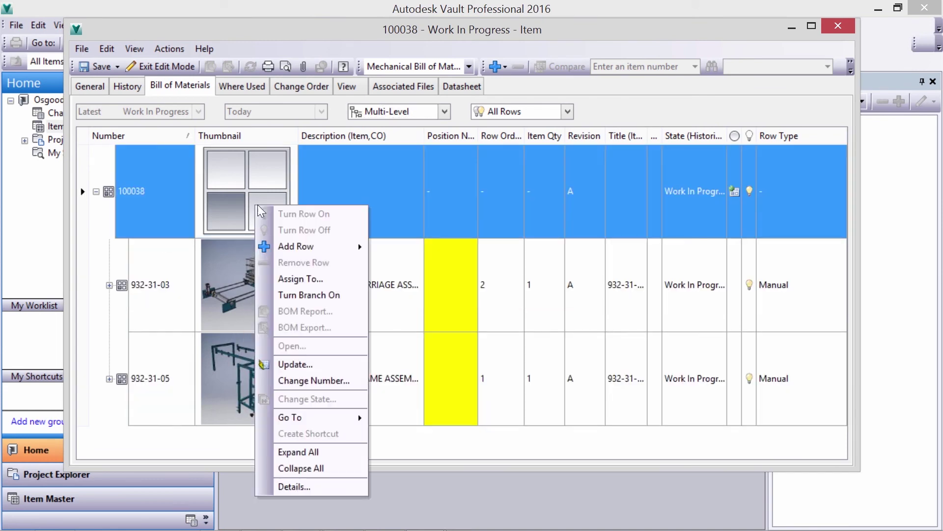
mouse_move(320, 248)
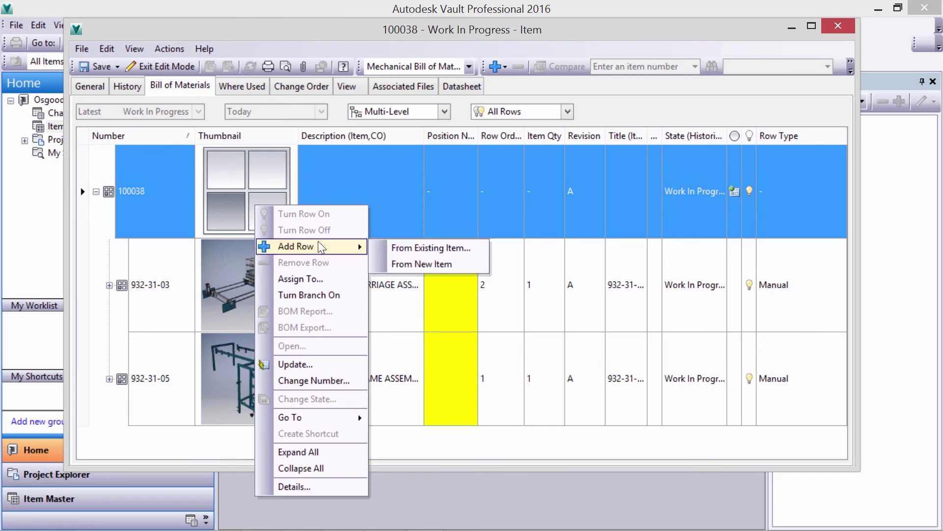
left_click(411, 266)
left_click(417, 278)
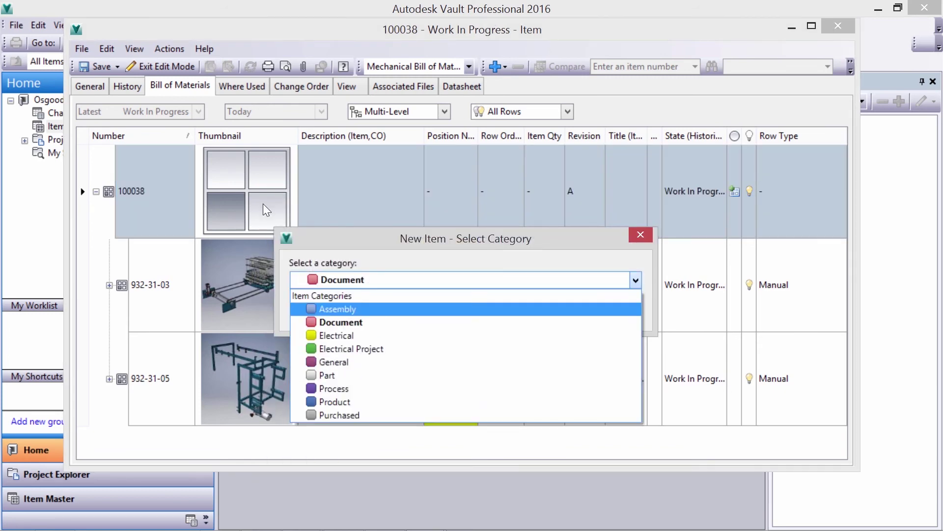
key("Return")
key("Return")
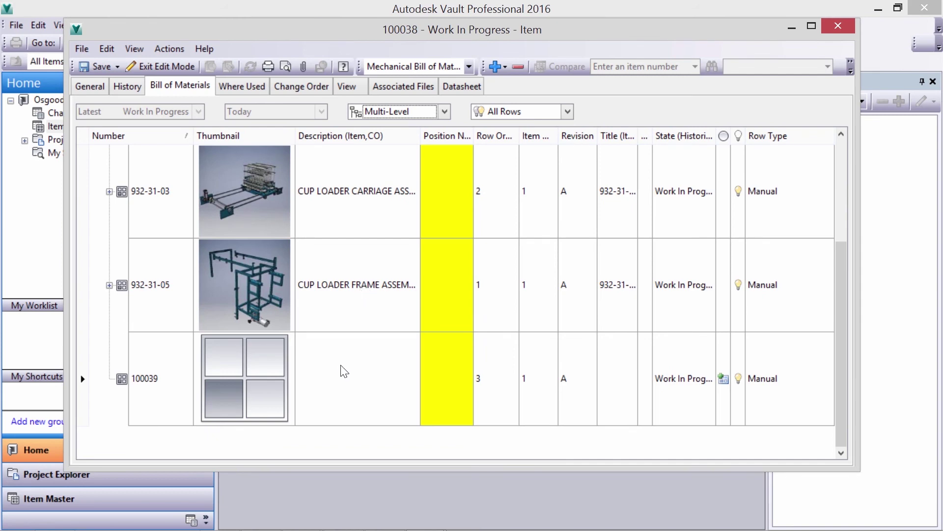
Save, then title item 100039 'CUP HOLDER ASSEMBLY'.
left_click(344, 371)
right_click(344, 371)
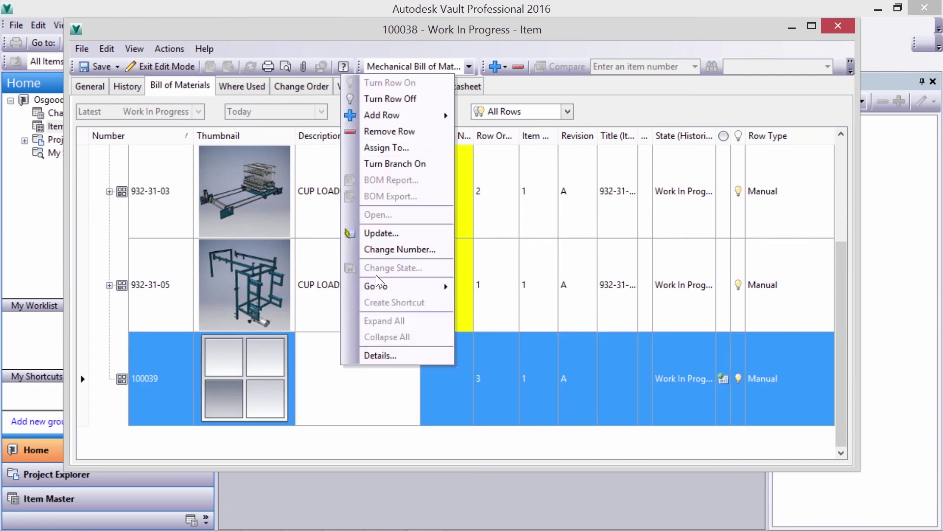
left_click(384, 235)
left_click(543, 266)
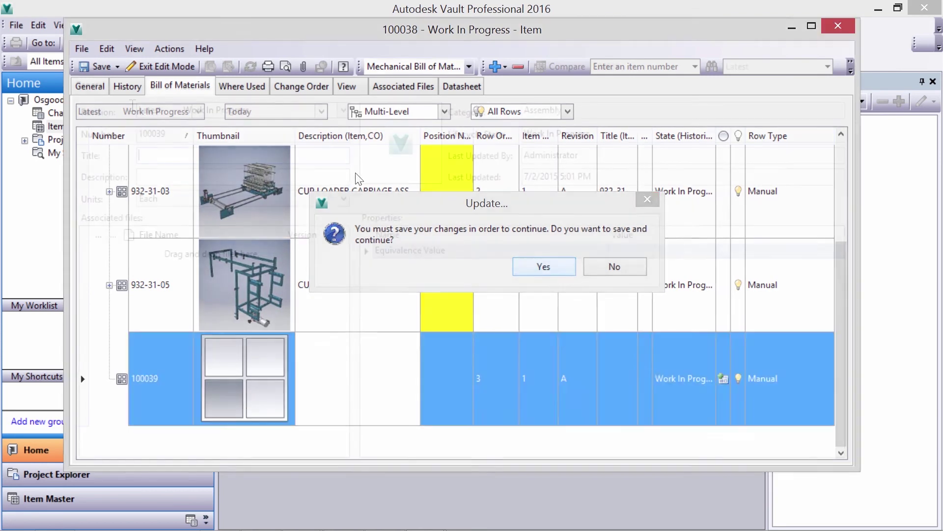
type("CUP HOLDER ASSEMBLY")
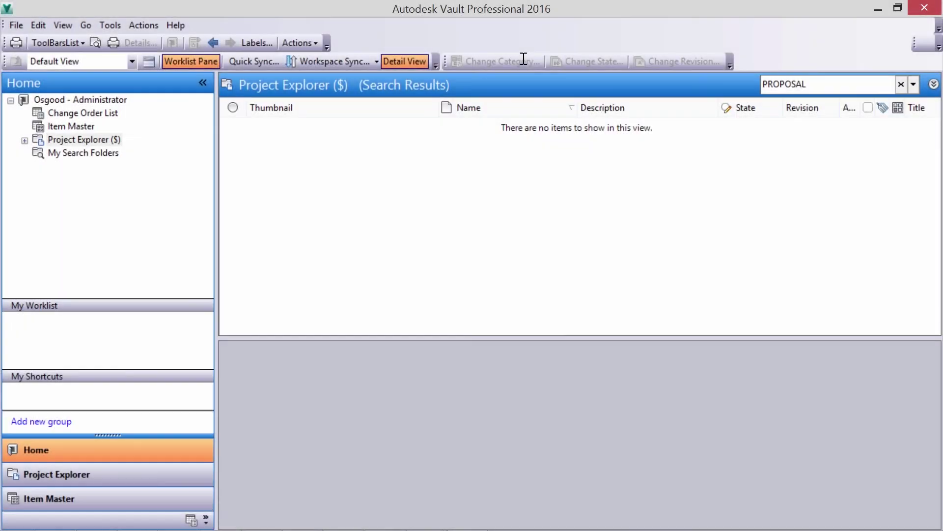
Create a CUP HOLDER VARIATION ASSEMBLY folder inside the Proposals folder.
key("Return")
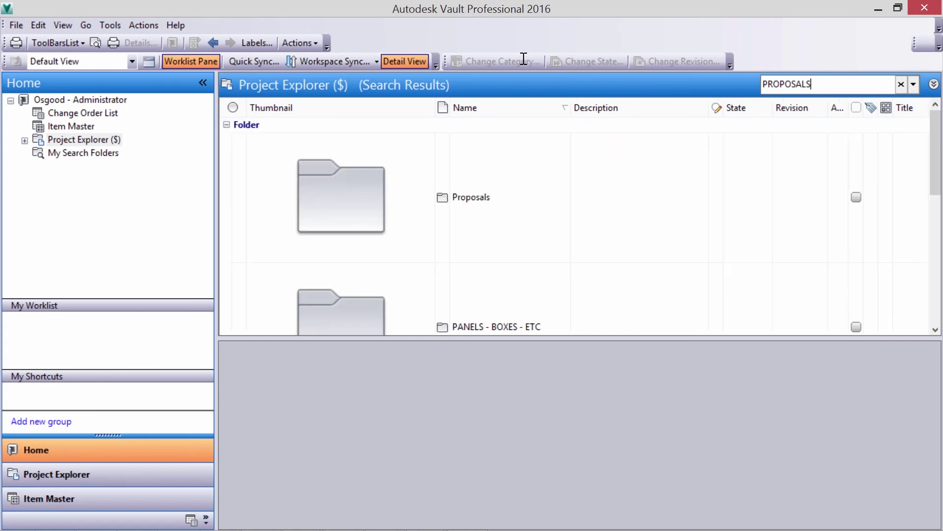
right_click(451, 218)
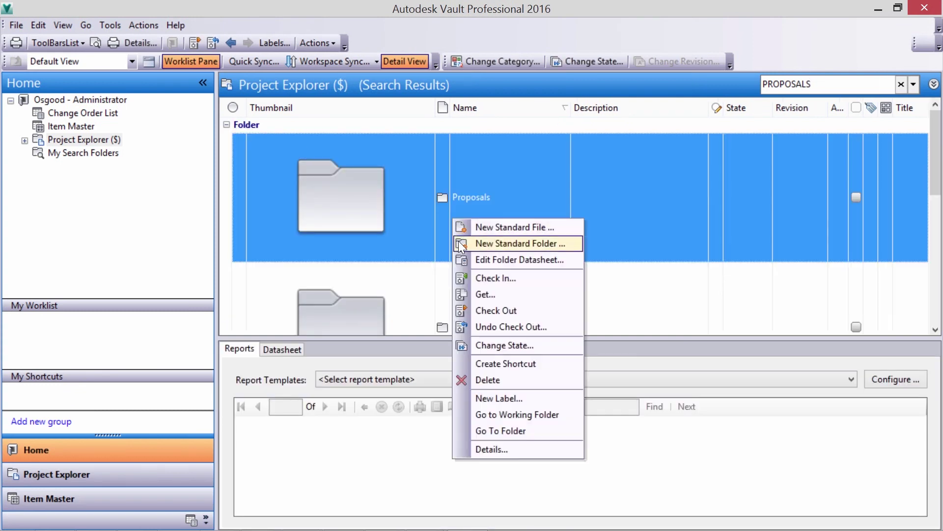
left_click(306, 161)
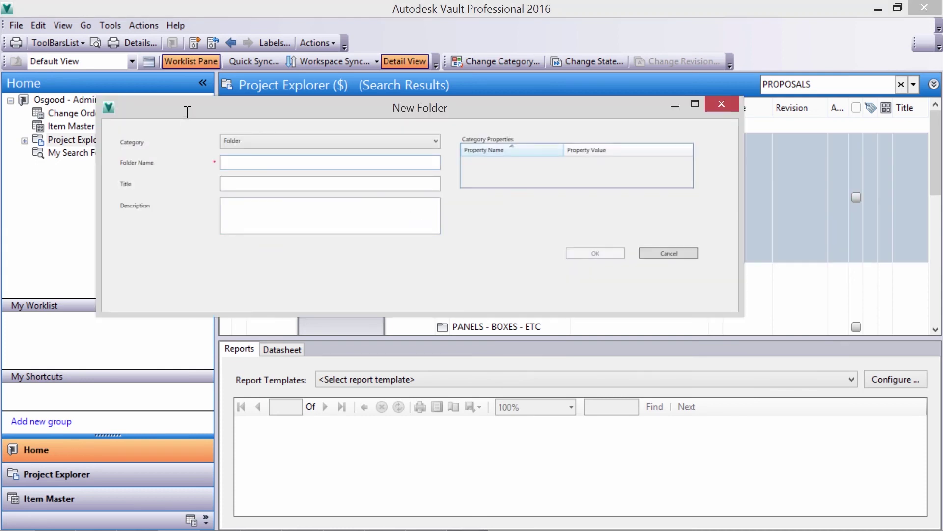
type("CUP HOLDER VARIATION ASSEMBLY")
key("Tab")
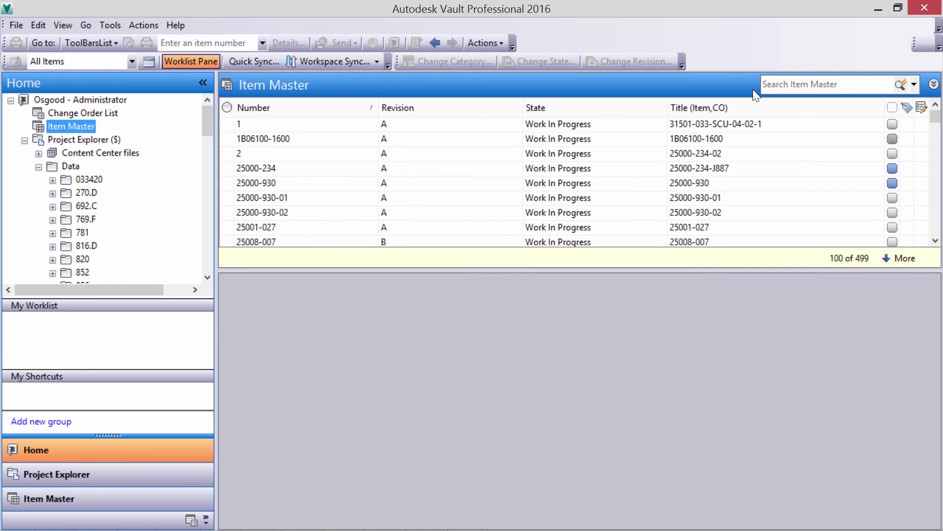
Find item 100038 in the Item Master and link it into the new folder.
left_click(786, 84)
type("100")
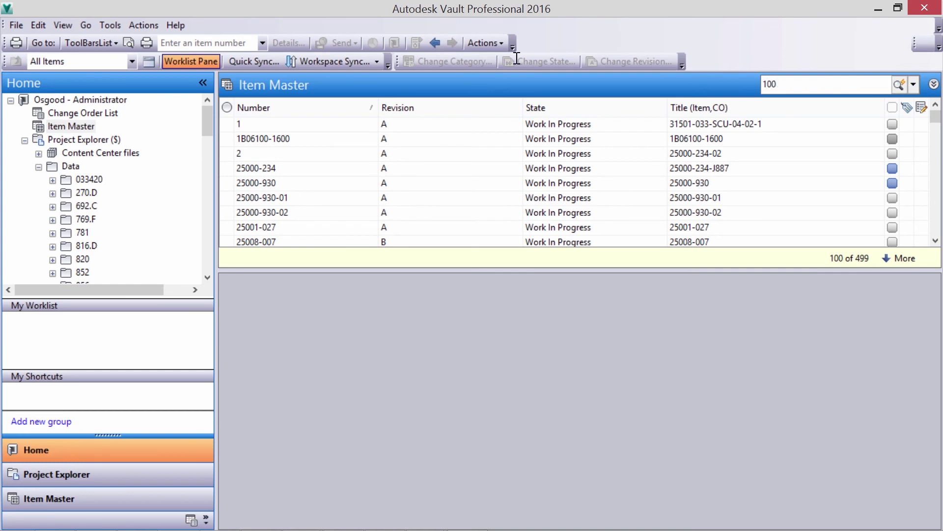
type("038")
key("Return")
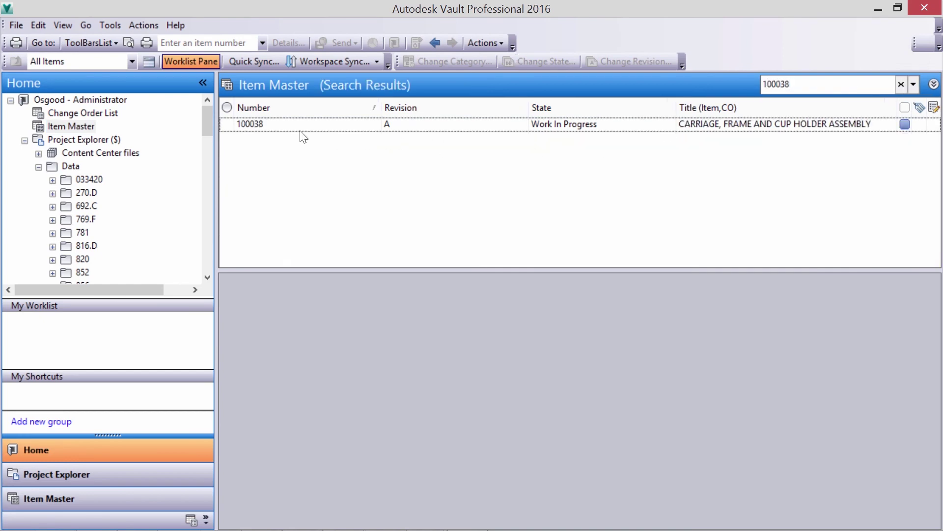
left_click(301, 125)
left_click_drag(206, 130, 206, 249)
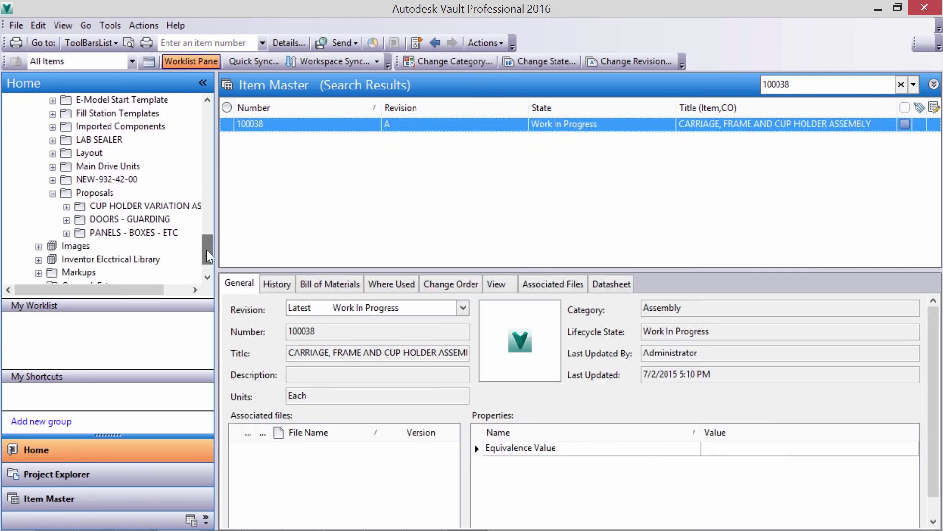
left_click_drag(250, 139, 114, 138)
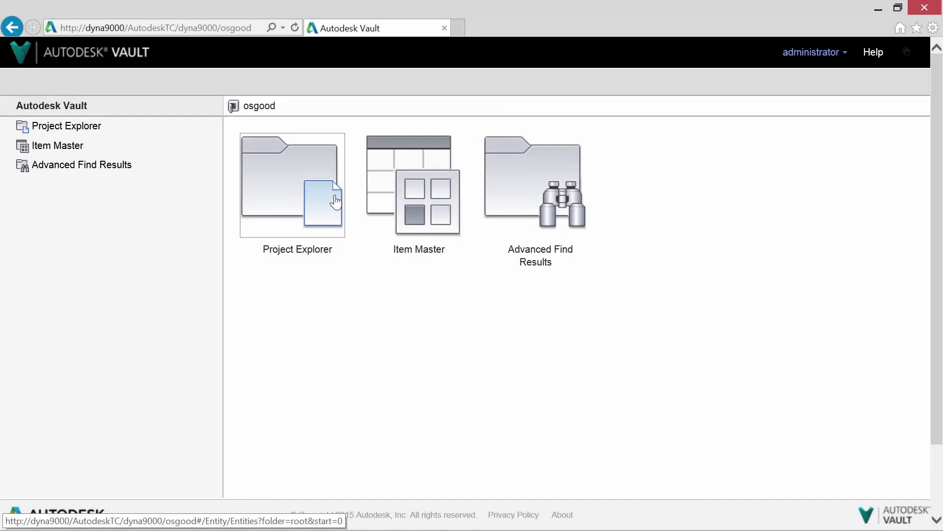
Search for PROPOSALS, open the CUP HOLDER VARIATION ASSEMBLY folder and begin a file upload.
left_click(301, 187)
left_click(756, 81)
type("PROPOSALS")
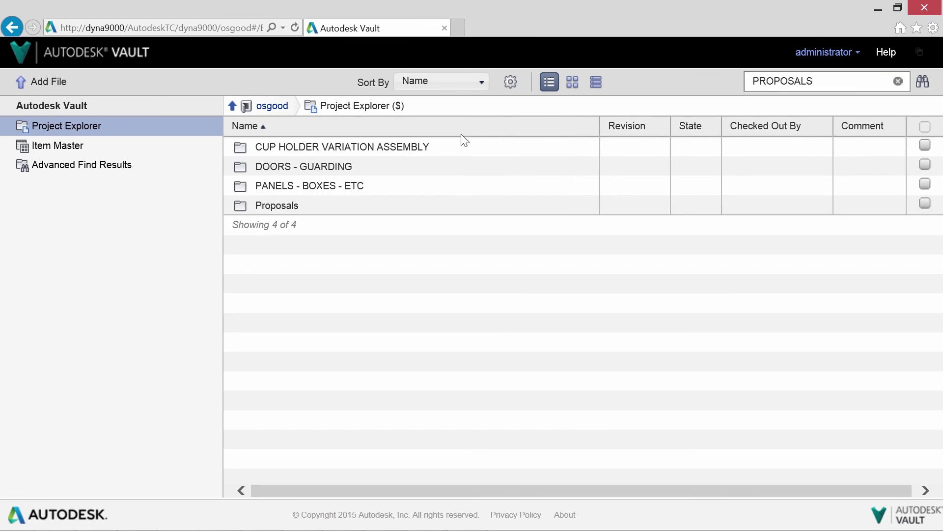
left_click(398, 148)
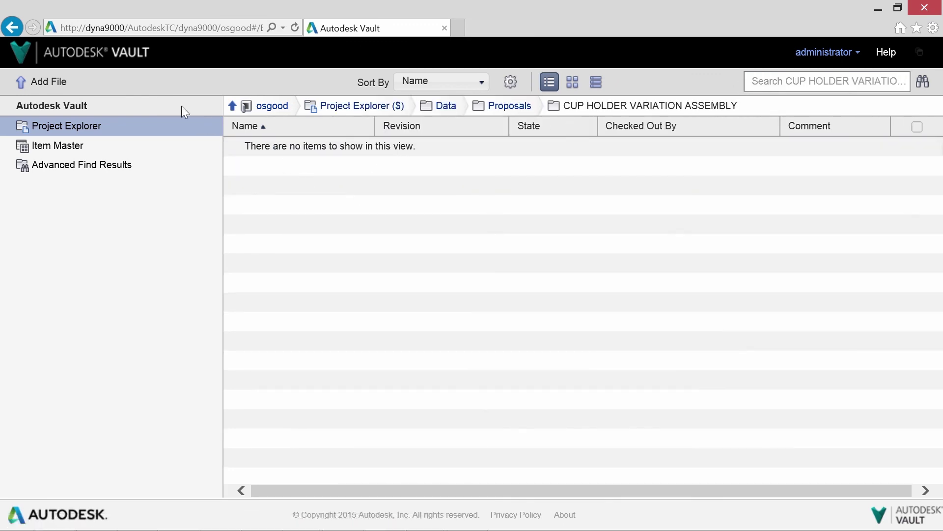
left_click(61, 83)
type("R")
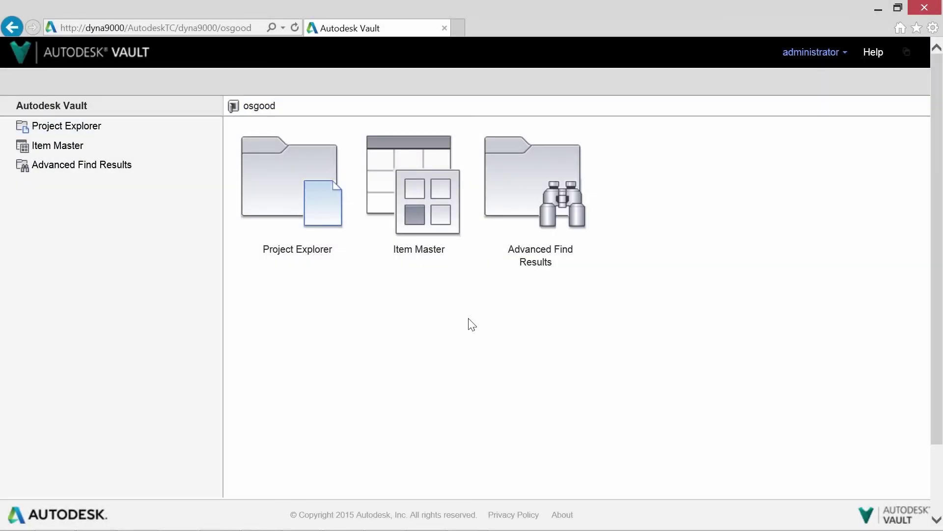
Search PROPOSALS again and reopen CUP HOLDER VARIATION ASSEMBLY, selecting the existing RFQ#10100 SPECS.docx.
left_click(320, 196)
left_click(759, 82)
type("PROP")
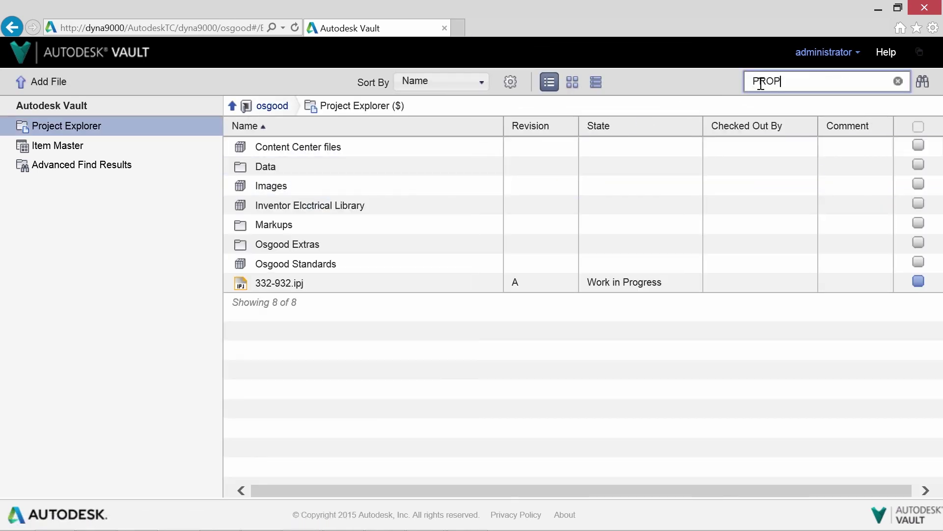
type("OSALS")
key("Return")
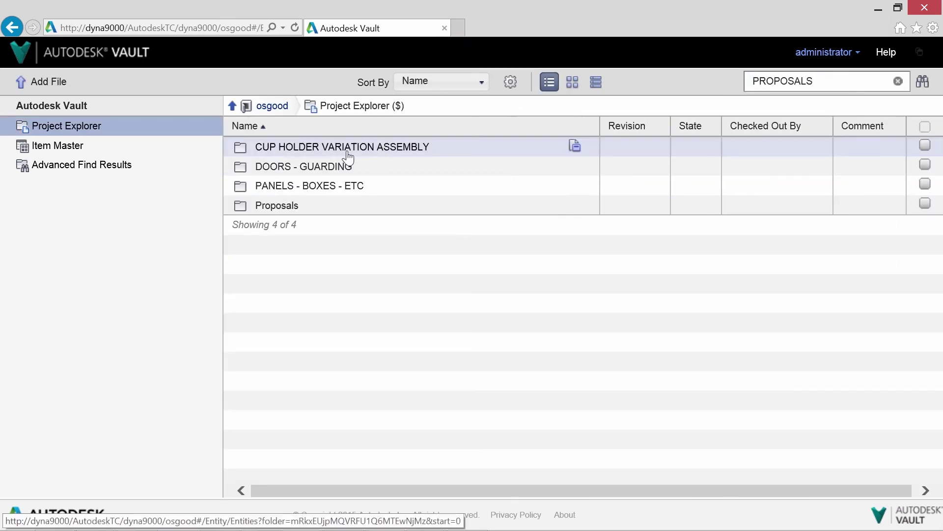
left_click(347, 154)
left_click(330, 155)
Upload the SCHEDULE .docx document into the folder.
left_click(54, 82)
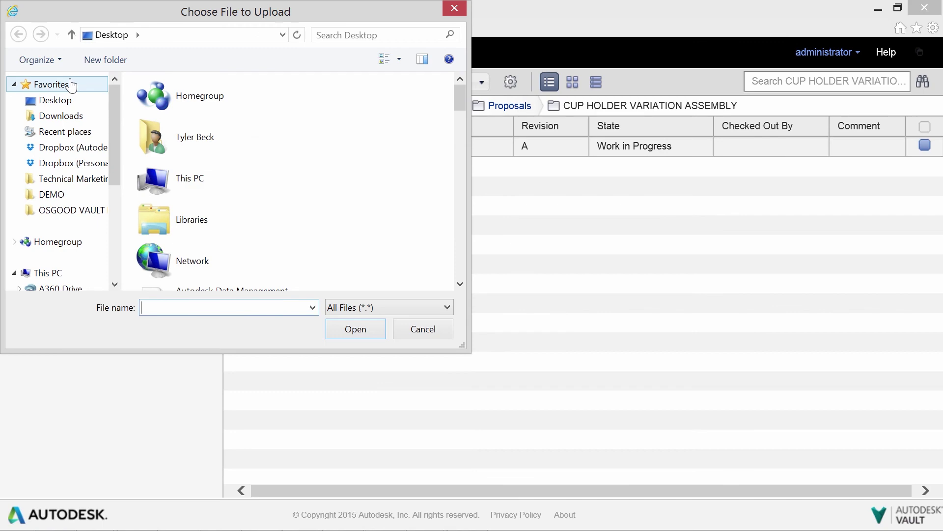
type("SCH")
left_click(211, 324)
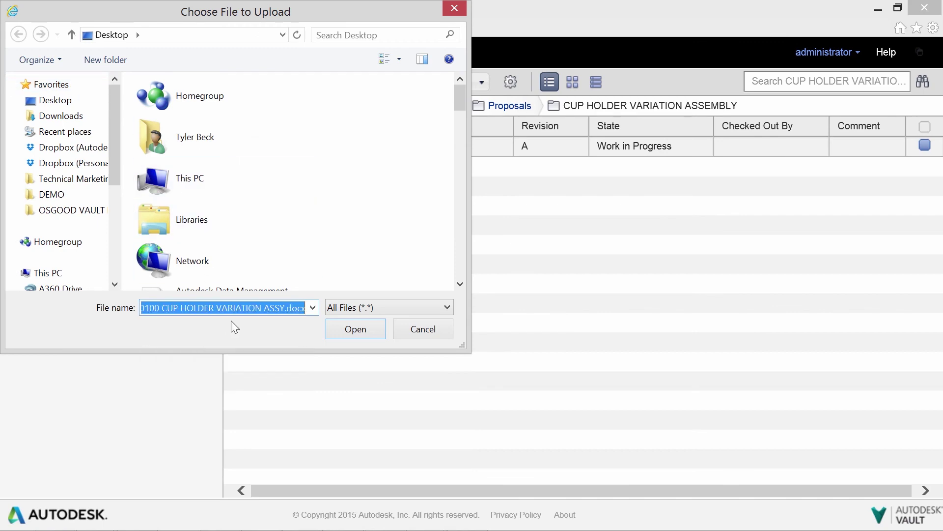
left_click(354, 330)
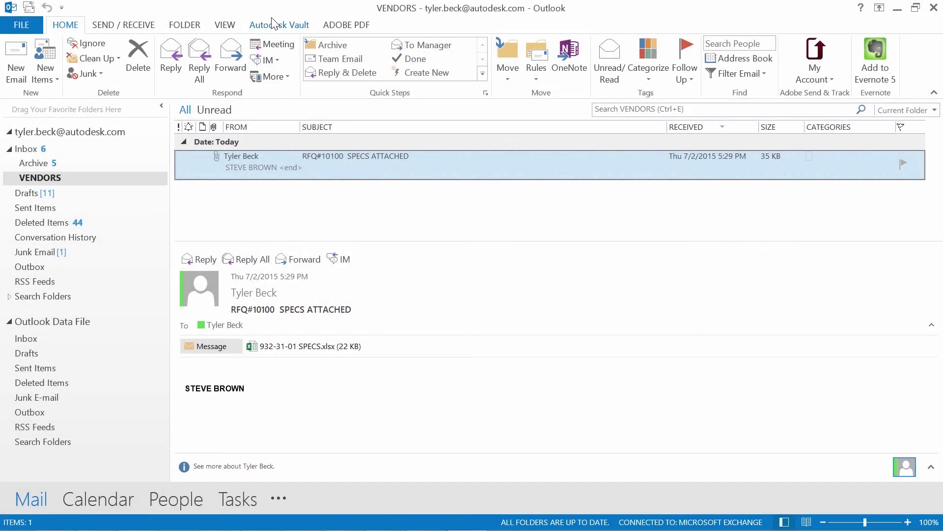
Start a vault check-in of the e-mail, keeping only the 932-31-01 SPECS.xlsx attachment.
left_click(273, 24)
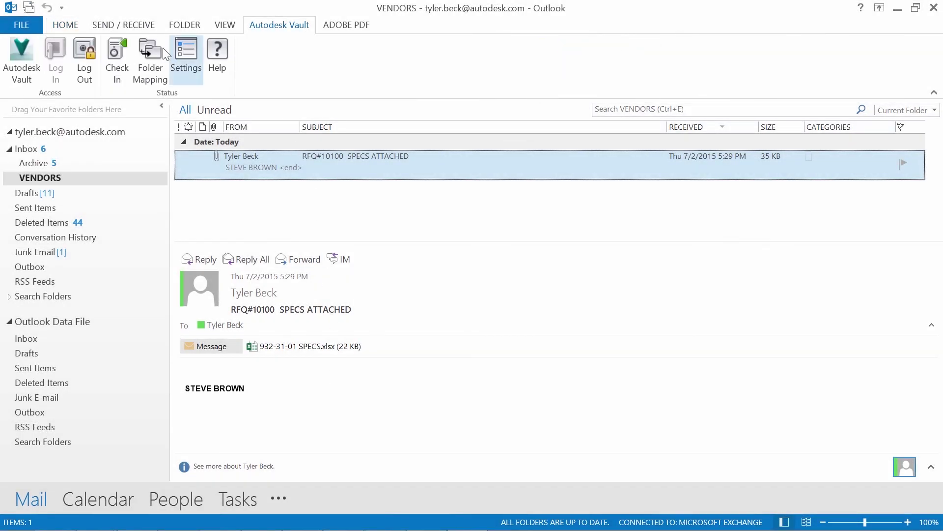
left_click(126, 57)
left_click(338, 134)
left_click(385, 437)
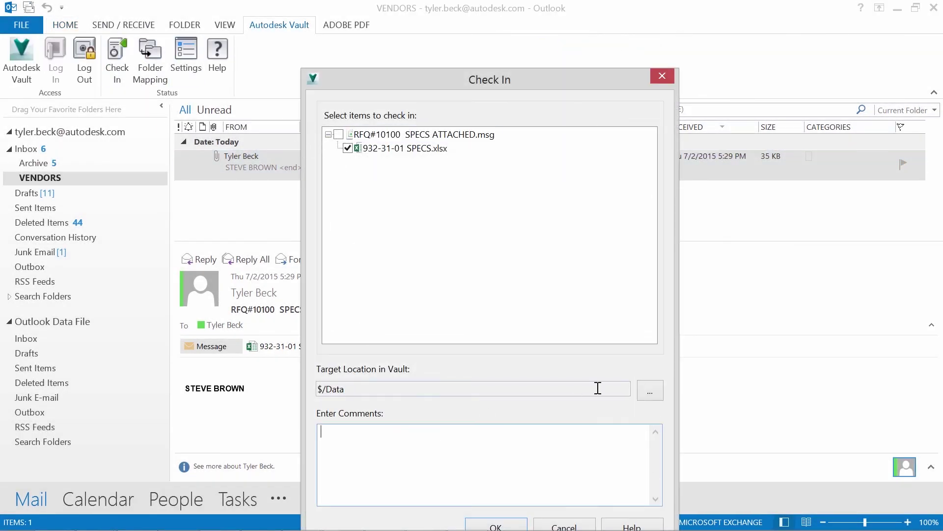
Set the check-in target folder to Data/Proposals/CUP HOLDER VARIATION ASSEMBLY.
left_click(650, 391)
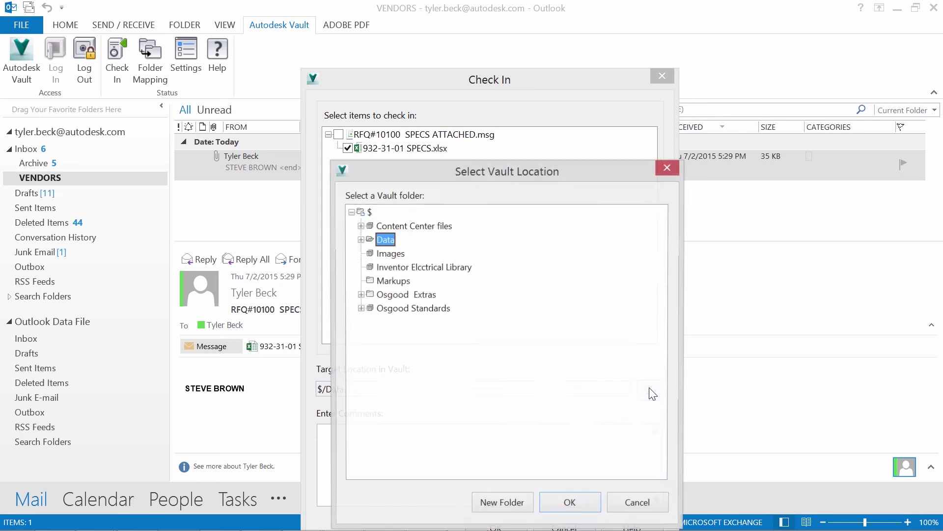
left_click(360, 240)
left_click_drag(661, 263, 662, 432)
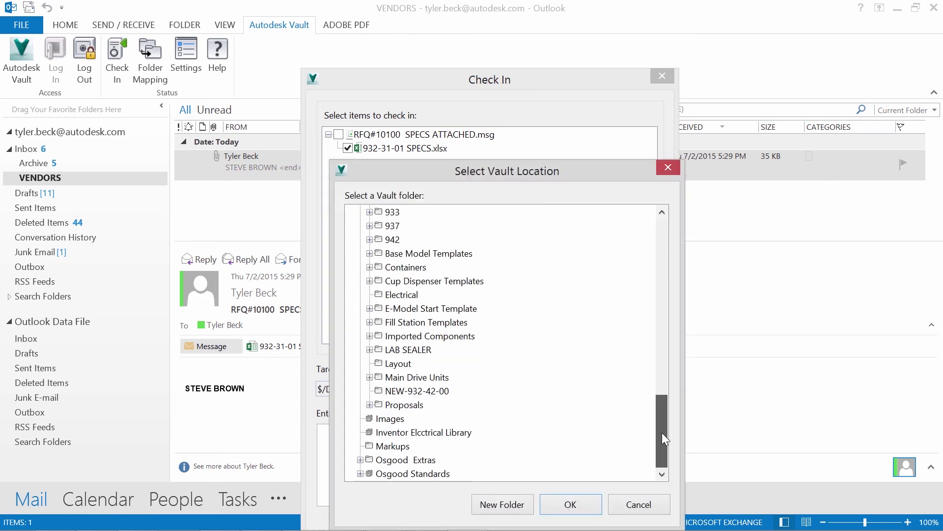
double_click(404, 404)
left_click(420, 419)
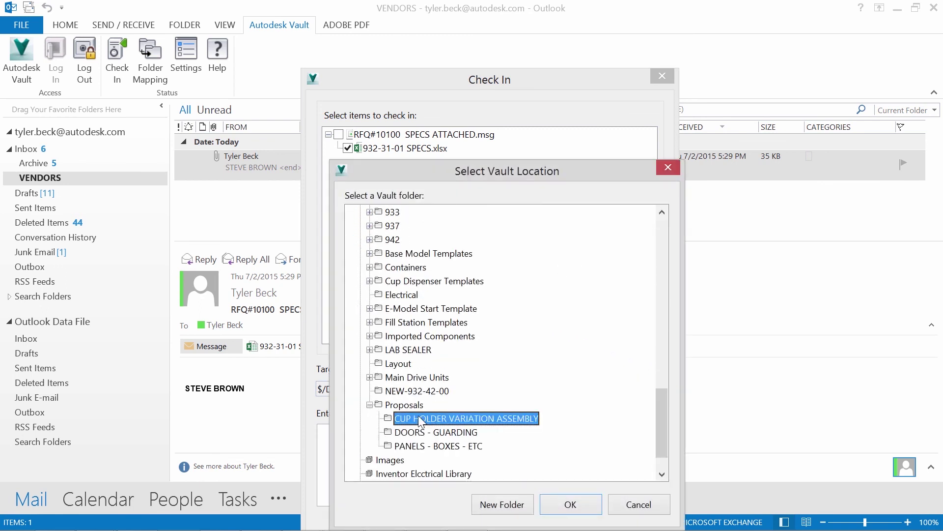
left_click(565, 506)
Add the comment VENDOR DOC and check the spreadsheet attachment in.
left_click(479, 481)
type("VENDOR DOCS")
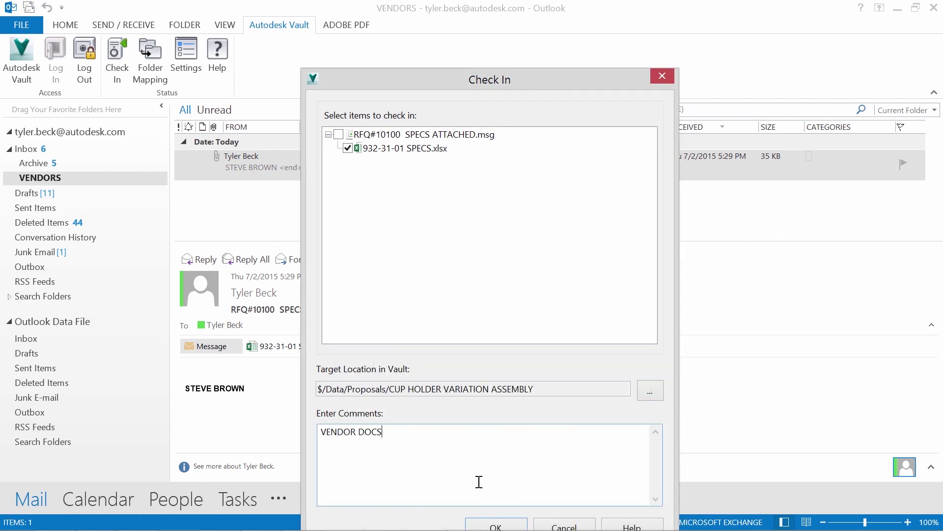
left_click(496, 525)
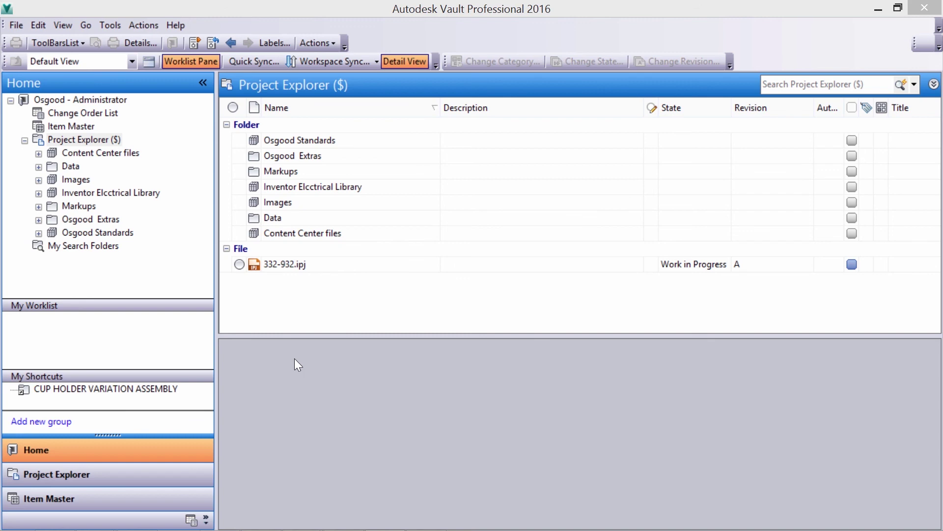
Drag the three RFQ#10100 files from CUP HOLDER VARIATION ASSEMBLY onto item 100038 and save it.
left_click(152, 390)
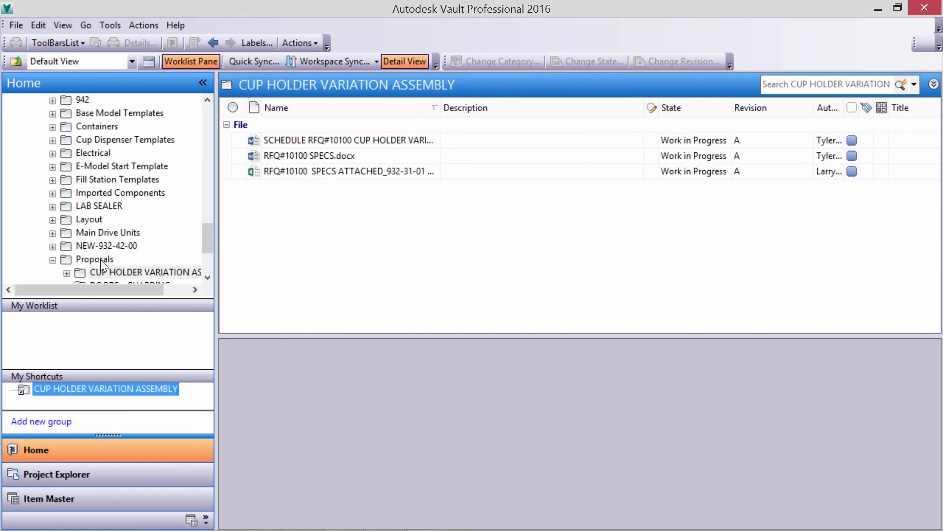
left_click(355, 140)
left_click(241, 124)
left_click_drag(358, 172, 234, 34)
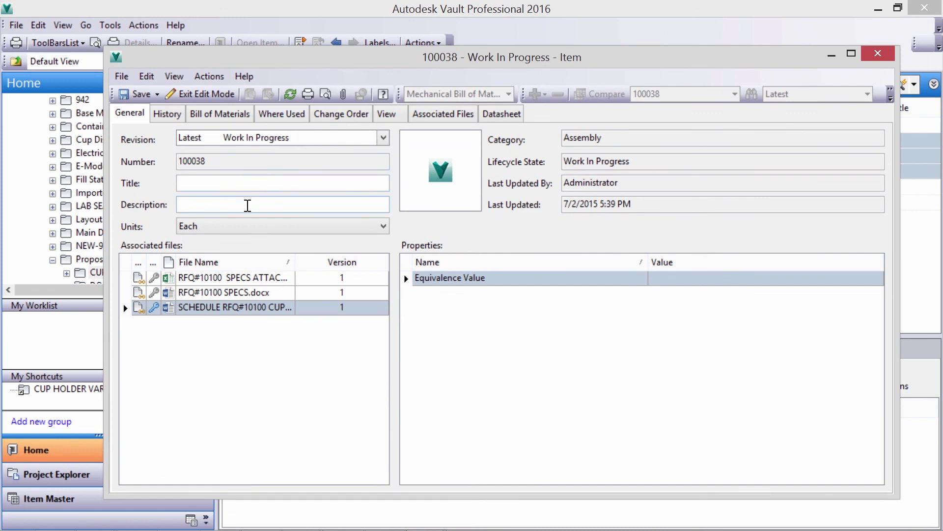
left_click(137, 94)
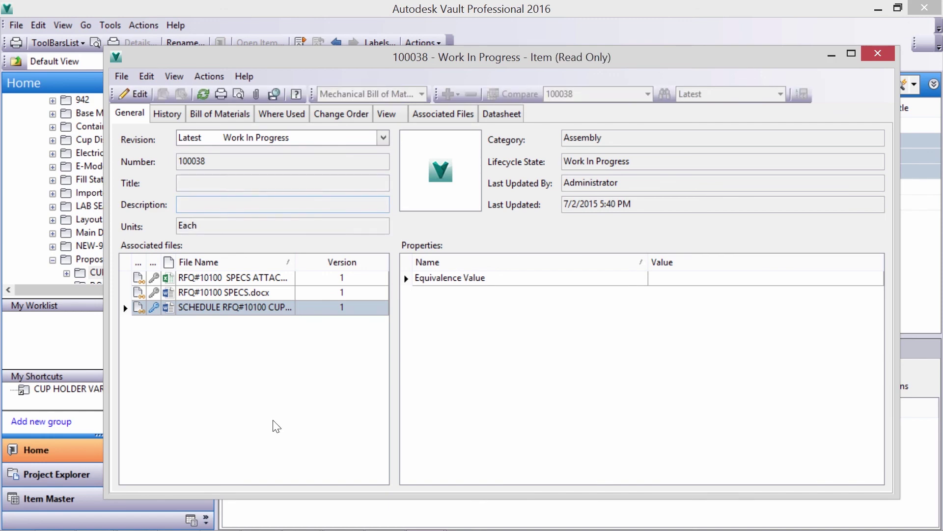
In item 100038's Bill of Materials, select sub-assemblies 932-31-03 and 932-31-05.
left_click(225, 115)
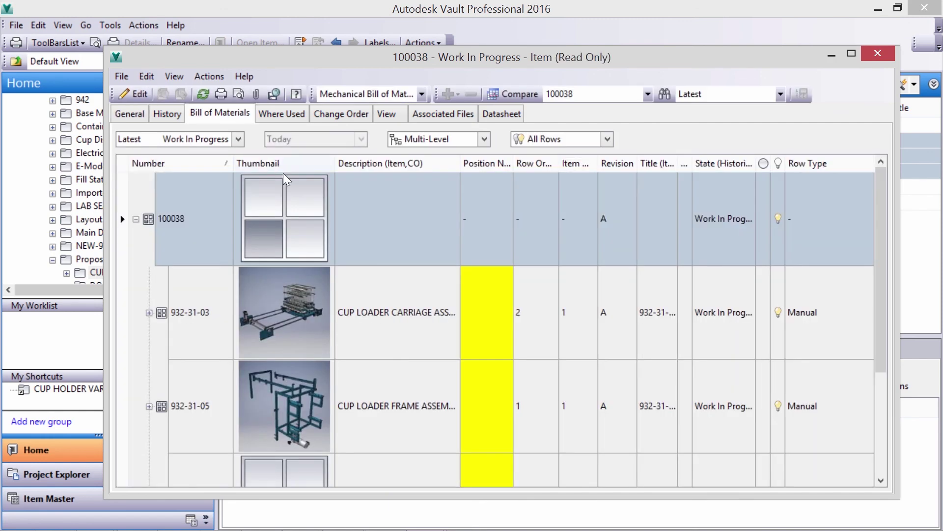
left_click(149, 202)
left_click(228, 324)
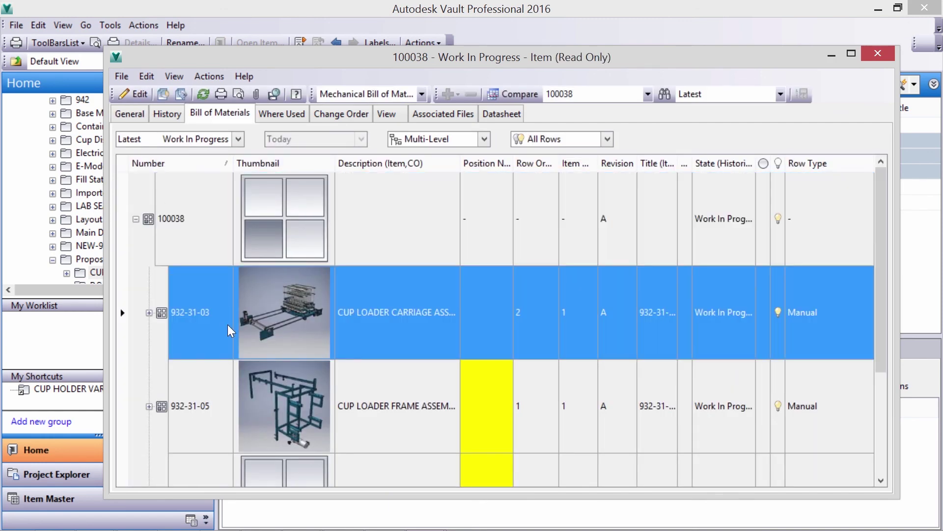
left_click(232, 379, "shift")
Change their lifecycle state to Released with the comment EARLY RELEASE.
key("shift+F10")
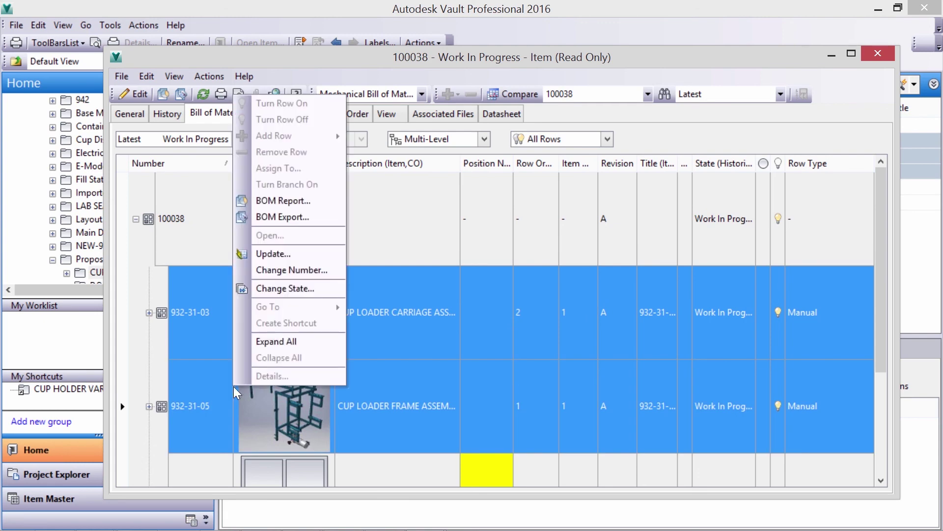
left_click(292, 289)
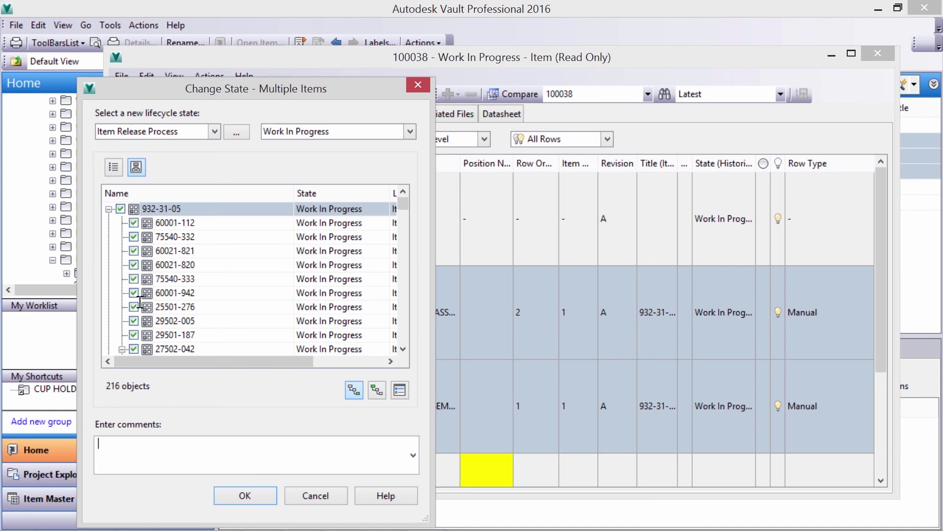
type("EARLY RELEASE.")
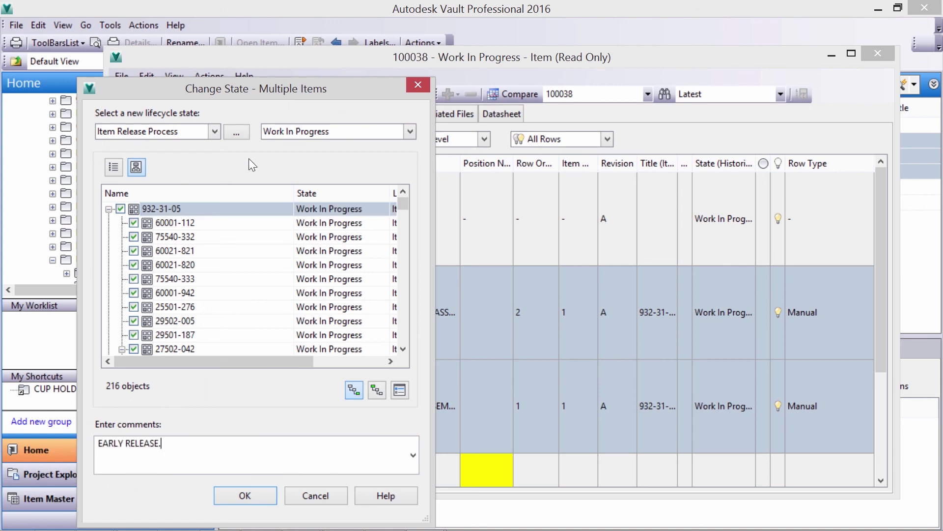
left_click(310, 133)
left_click(305, 174)
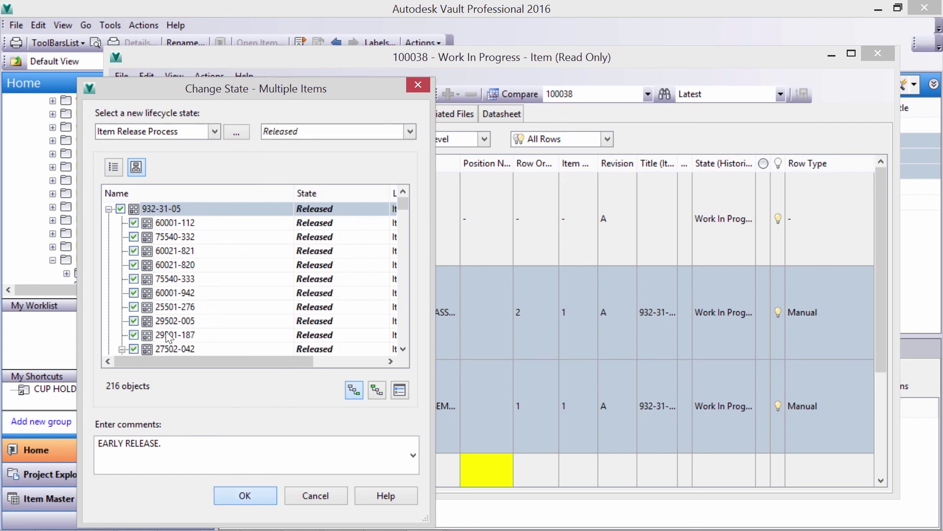
key("Return")
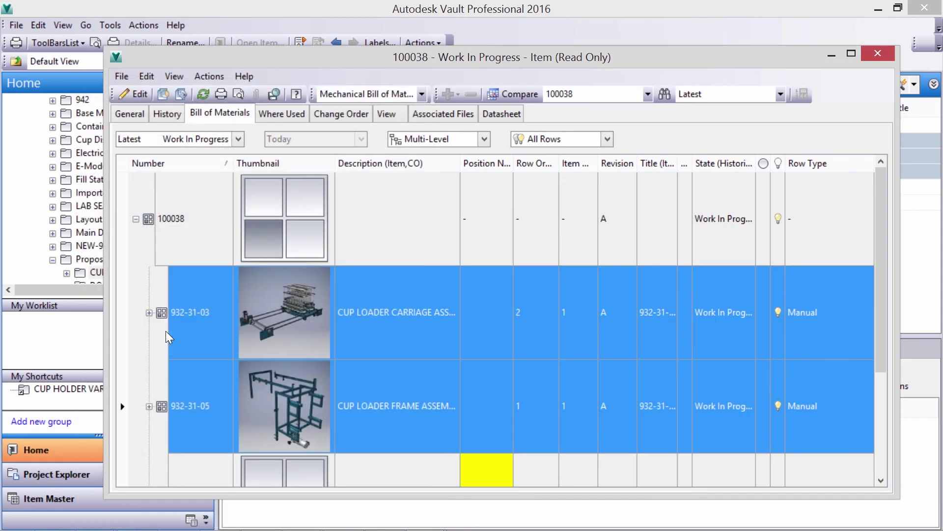